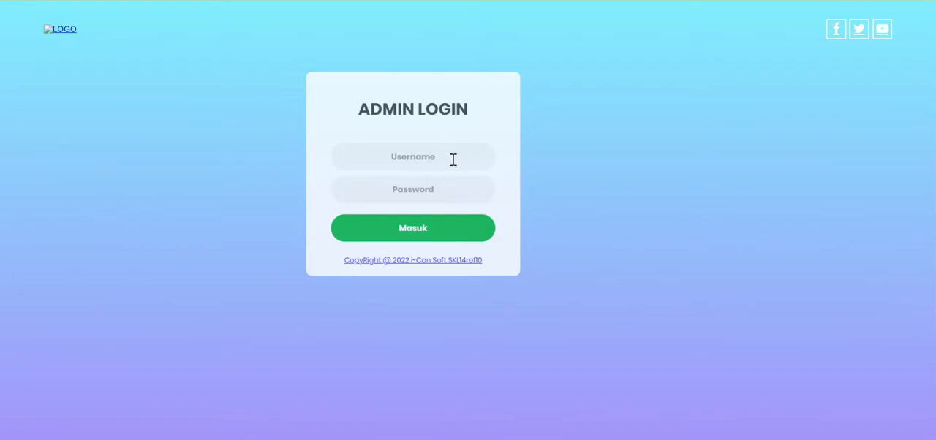
# - Log in to the admin page with the username admin and the account password
pyautogui.click(453, 159)
pyautogui.write('admi')
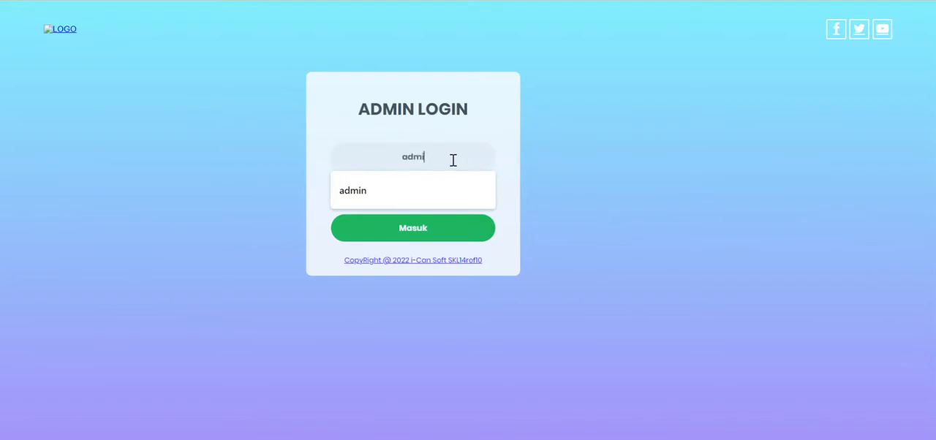
pyautogui.write('n')
pyautogui.press('Tab')
pyautogui.write('•')
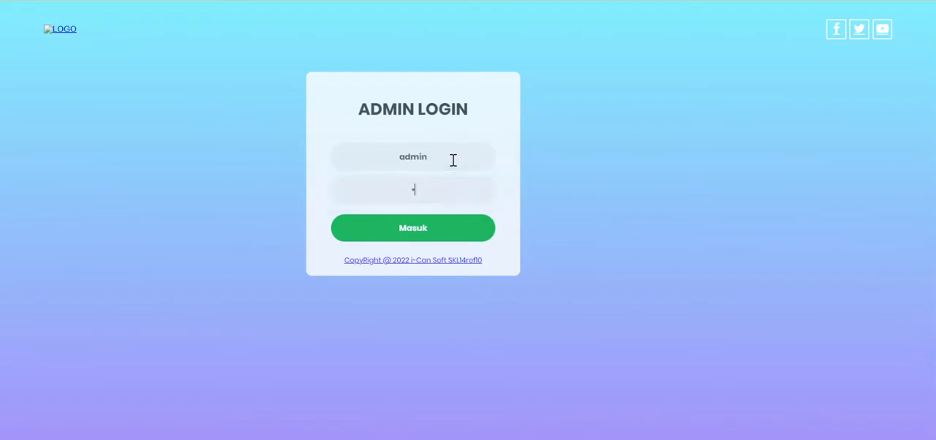
pyautogui.write('•••')
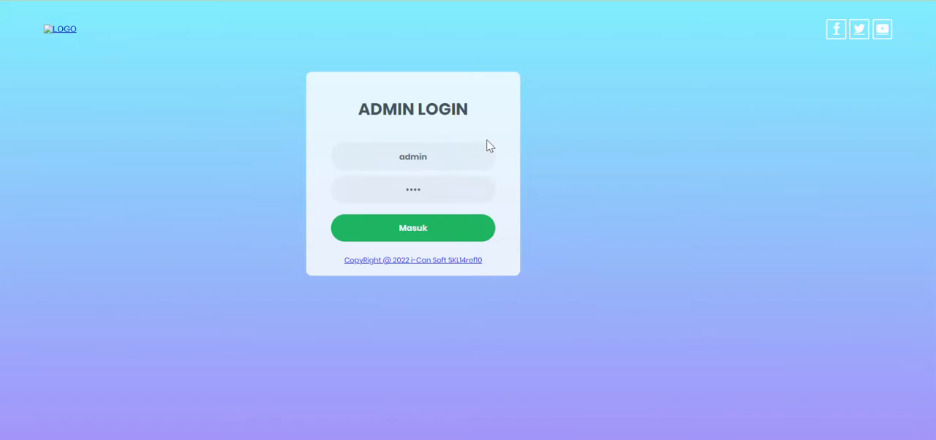
pyautogui.click(439, 229)
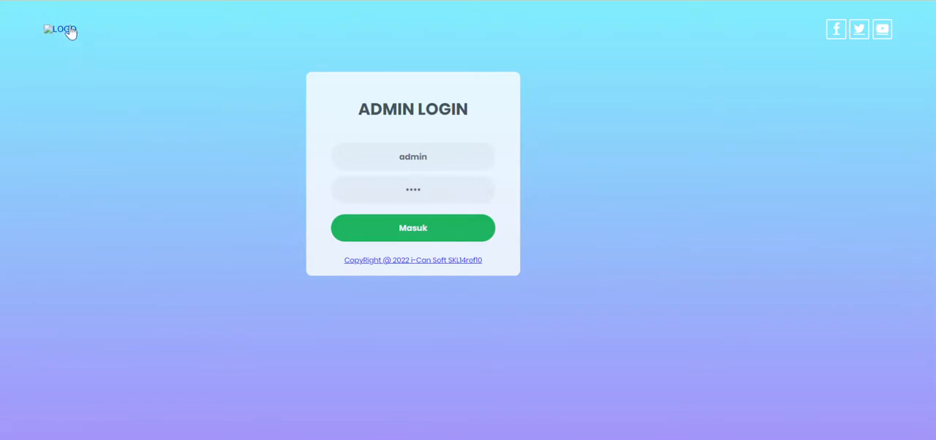
pyautogui.click(426, 235)
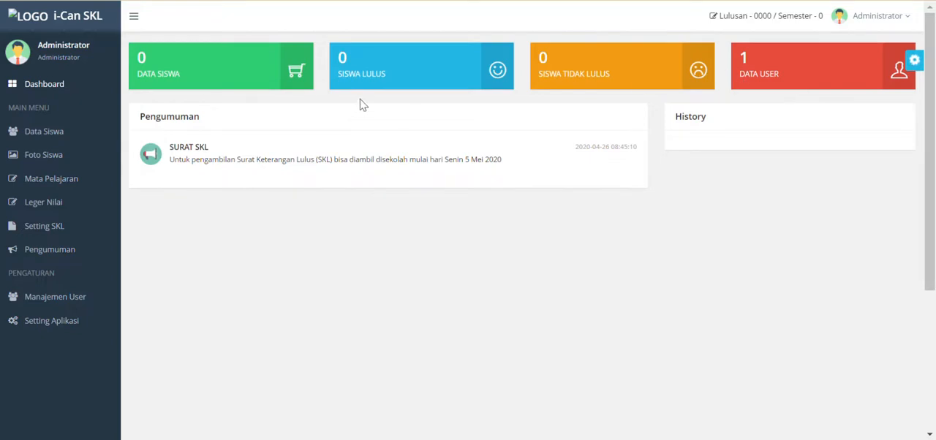
# - In the application settings, delete the stored Identitas Sekolah, Data Siswa, Data Mata Pelajaran and Data Nilai data
pyautogui.scroll(-2, 341, 155)
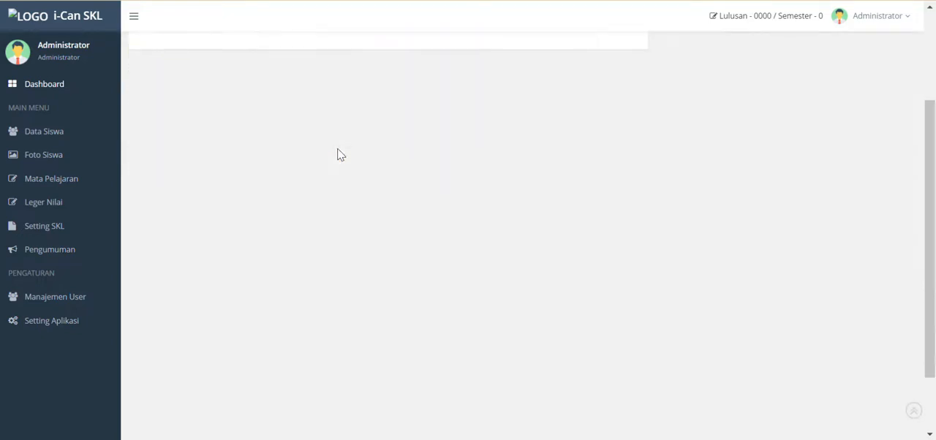
pyautogui.scroll(2, 339, 155)
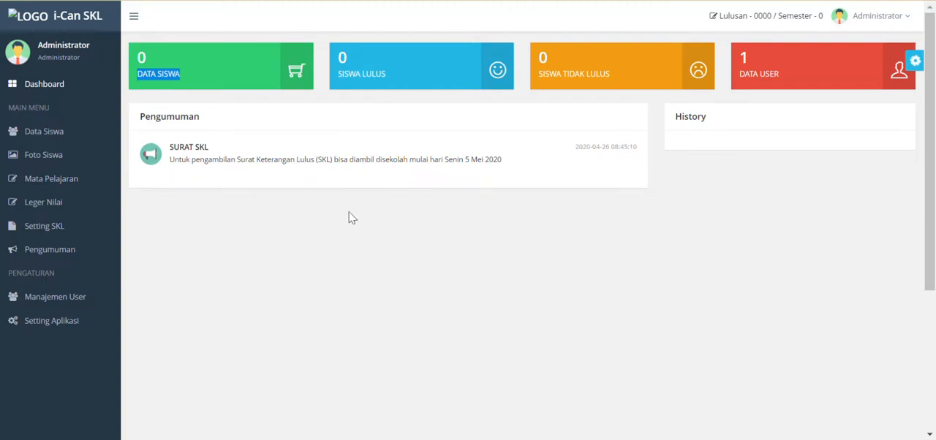
pyautogui.click(65, 333)
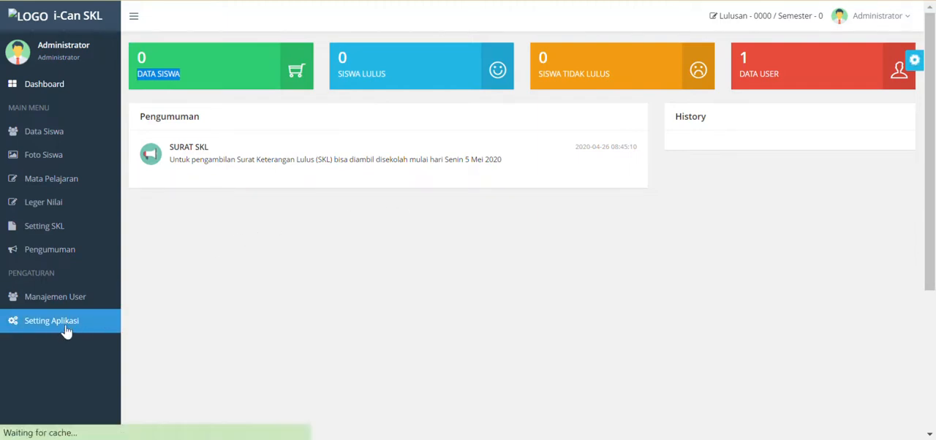
pyautogui.scroll(-5, 446, 131)
pyautogui.scroll(-5, 464, 139)
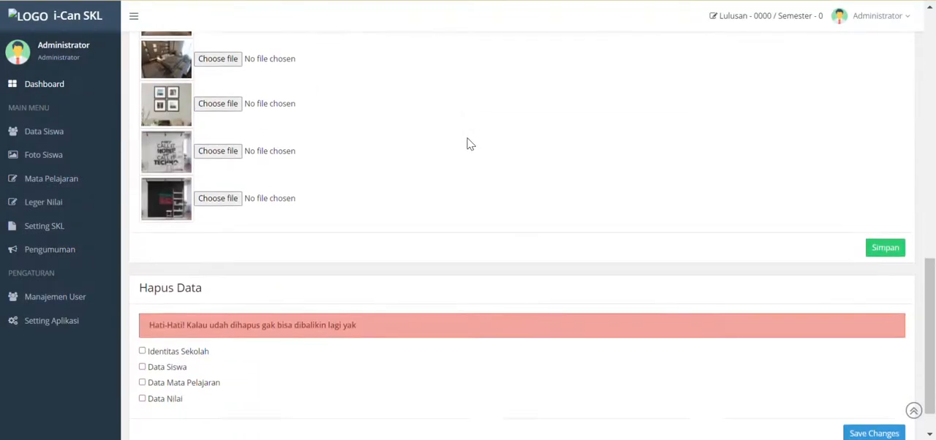
pyautogui.click(142, 311)
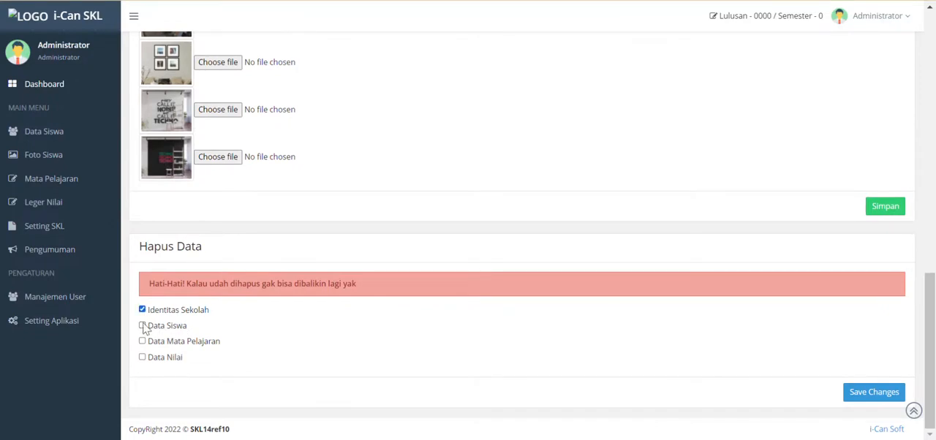
pyautogui.click(143, 327)
pyautogui.click(142, 342)
pyautogui.click(143, 358)
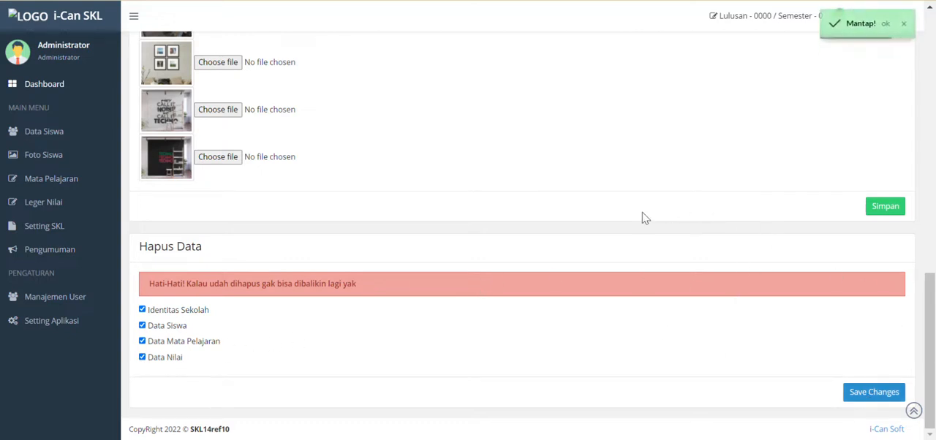
# - Check the Foto Siswa, Pengumuman and Data Siswa pages for remaining records
pyautogui.scroll(3, 477, 232)
pyautogui.scroll(7, 434, 179)
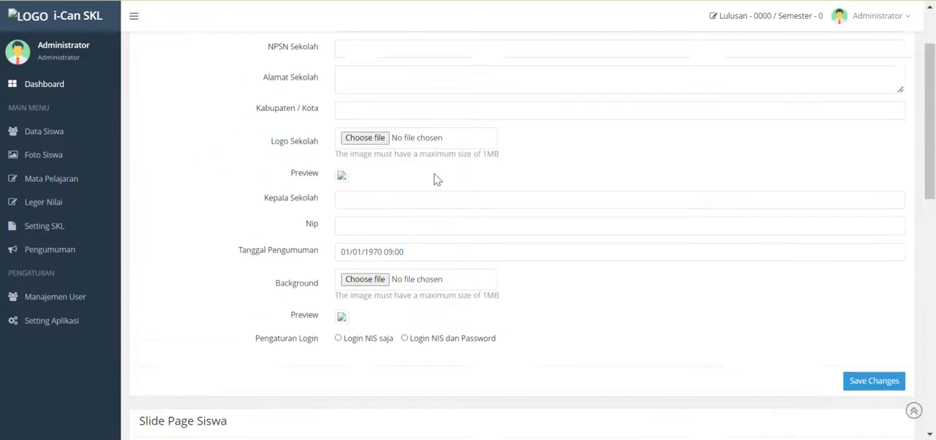
pyautogui.click(110, 133)
pyautogui.click(30, 157)
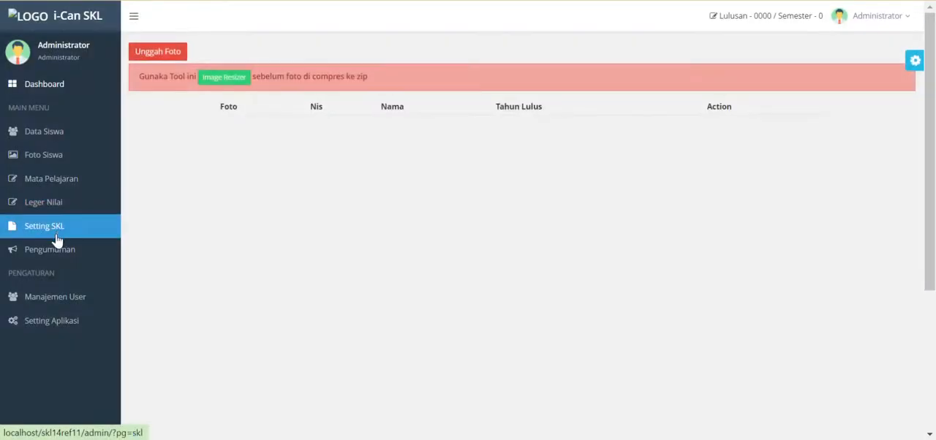
pyautogui.click(55, 253)
pyautogui.click(63, 131)
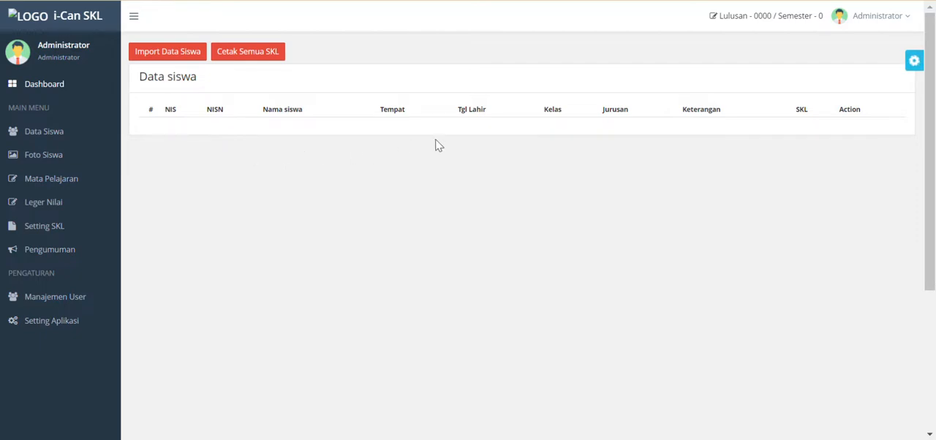
# - In the application settings, fill in the school's NPSN number and street address, and set Kabupaten / Kota to Merauke
pyautogui.click(93, 324)
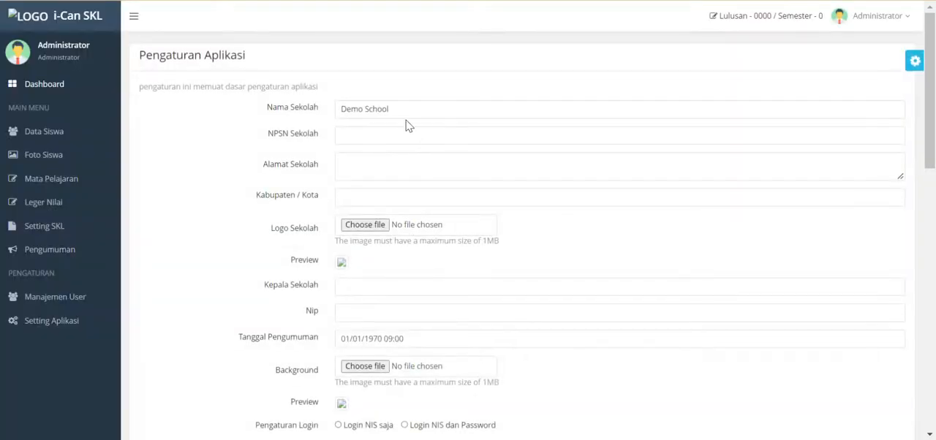
pyautogui.moveTo(429, 107); pyautogui.dragTo(337, 119)
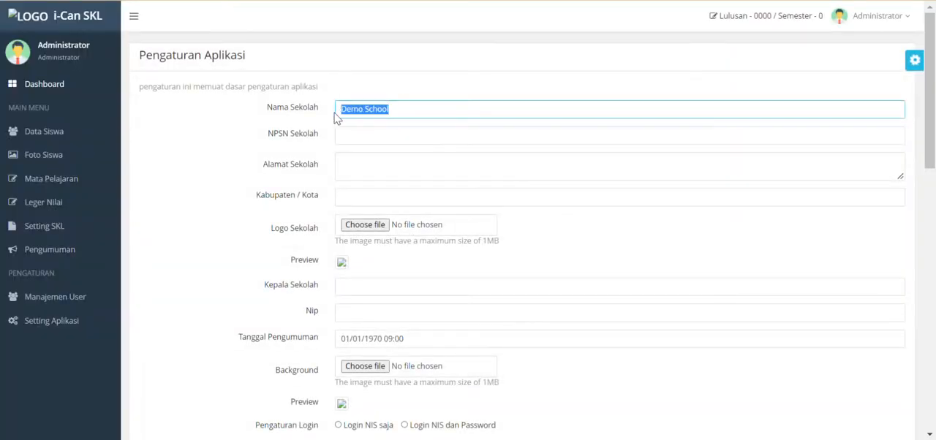
pyautogui.click(364, 137)
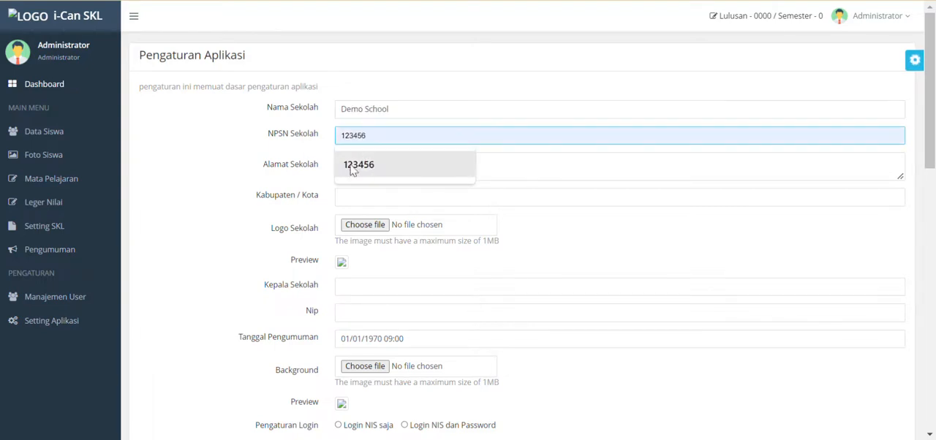
pyautogui.click(369, 172)
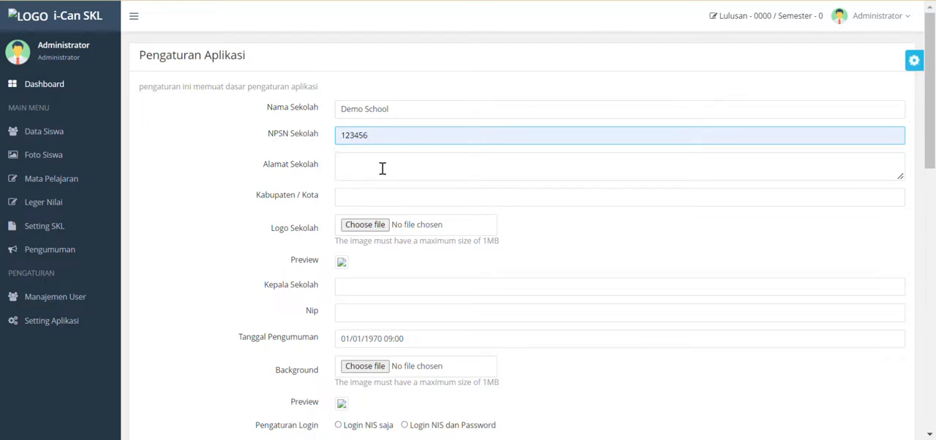
pyautogui.click(382, 169)
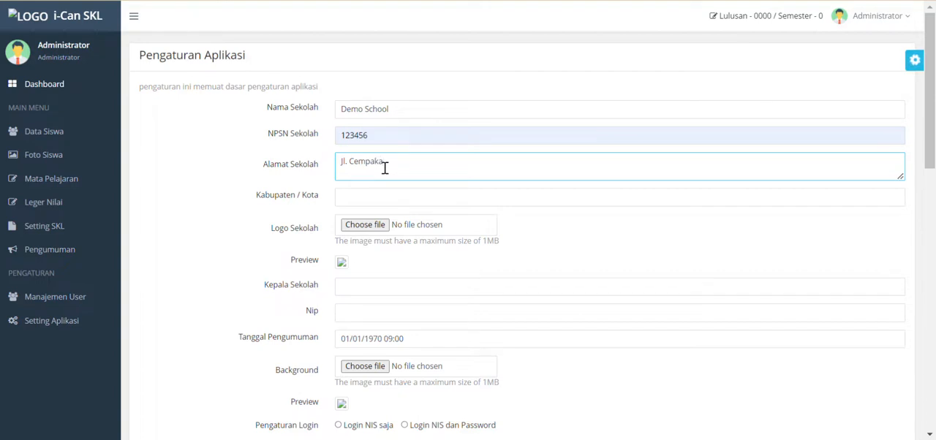
pyautogui.click(382, 196)
pyautogui.click(375, 229)
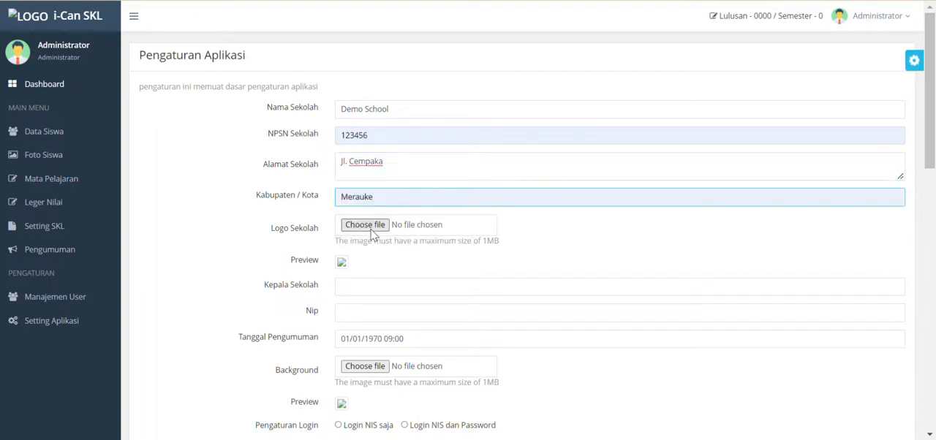
# - Choose logo788.png from the Public Pictures folder as the school logo
pyautogui.click(373, 228)
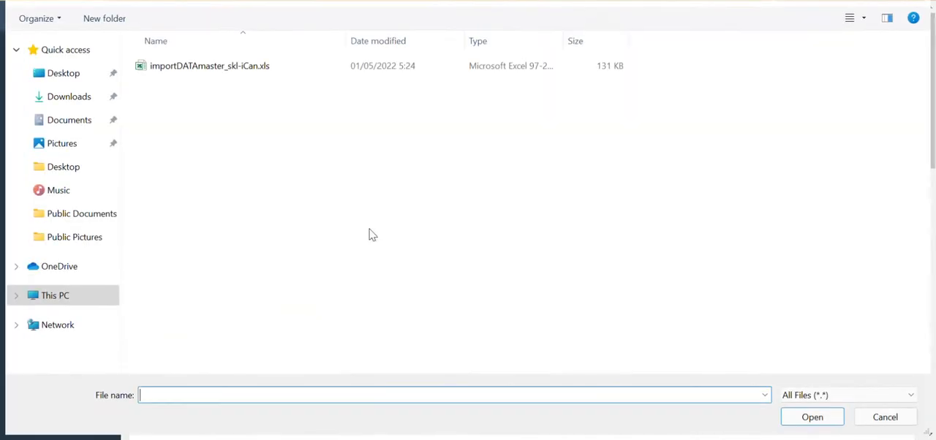
pyautogui.click(310, 2)
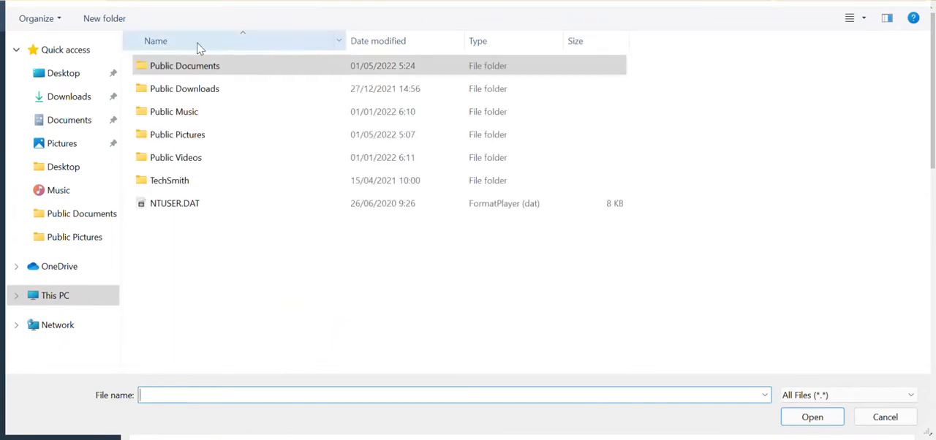
pyautogui.doubleClick(204, 139)
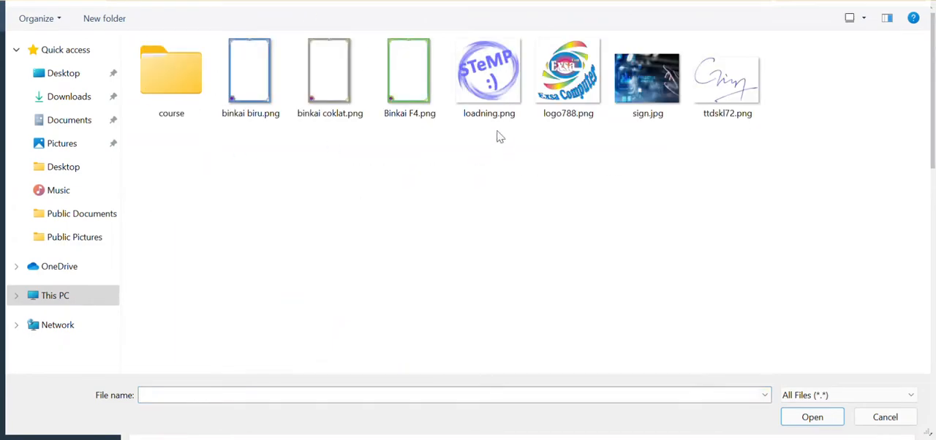
pyautogui.click(576, 71)
pyautogui.click(831, 415)
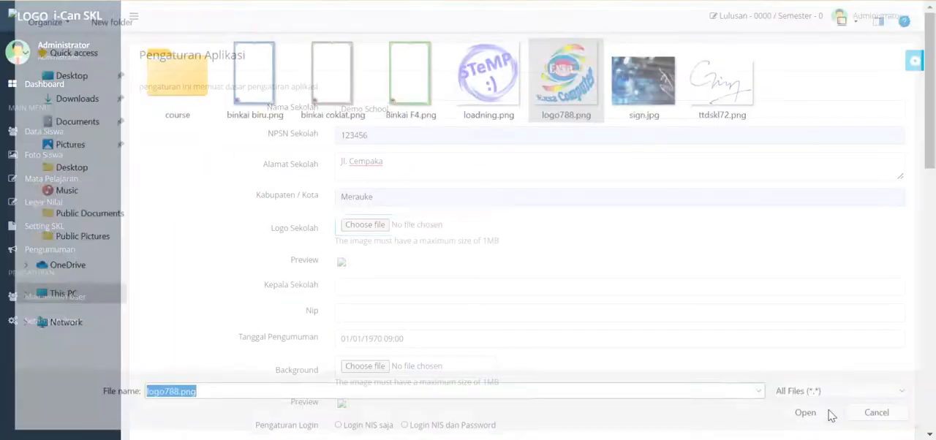
# - Fill in the school principal's name and NIP number from the saved entries
pyautogui.scroll(-1, 368, 245)
pyautogui.click(350, 218)
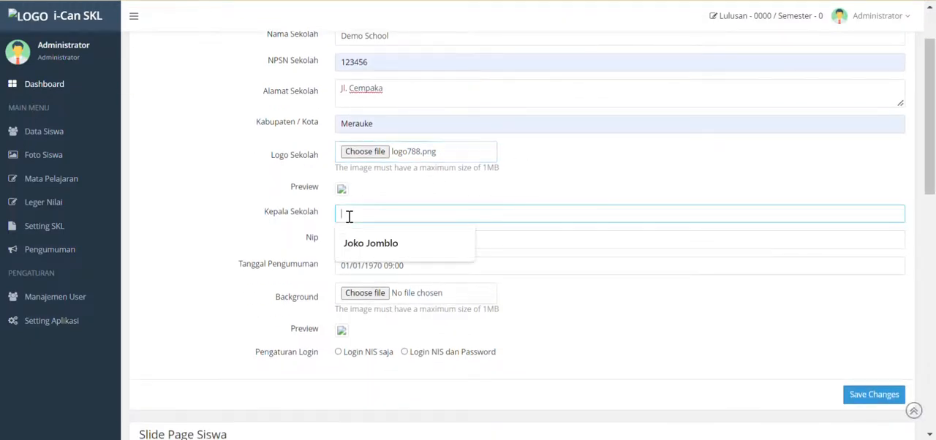
pyautogui.click(402, 250)
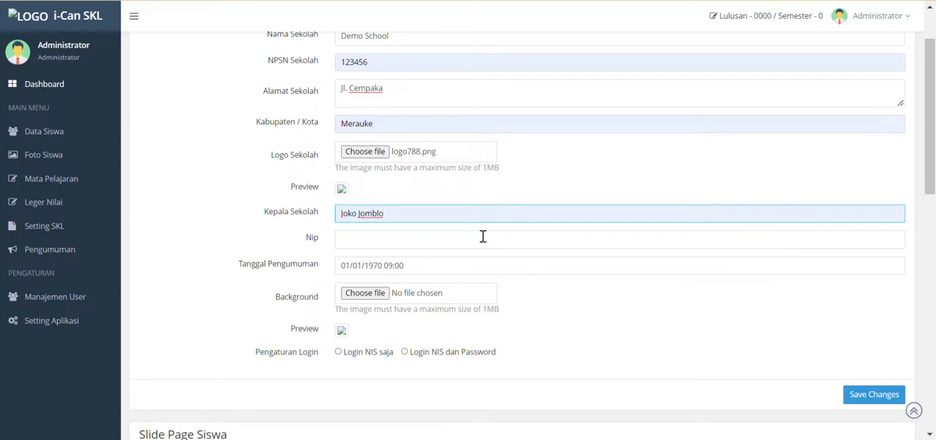
pyautogui.click(457, 240)
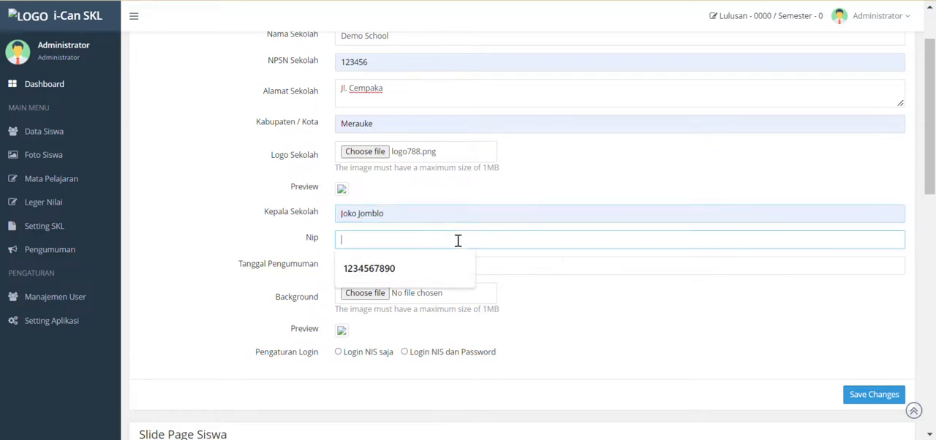
pyautogui.click(418, 270)
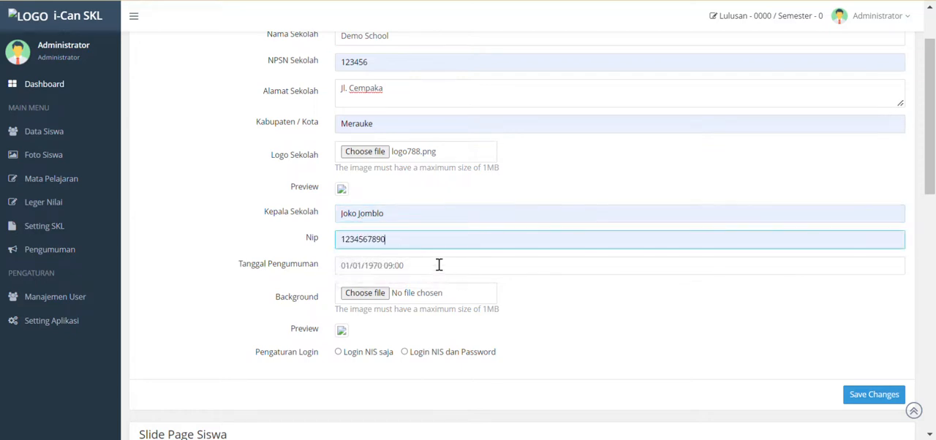
pyautogui.click(439, 264)
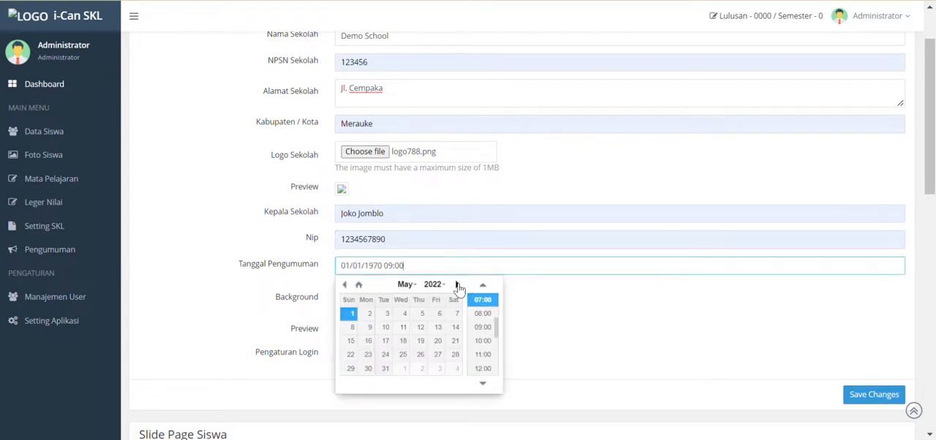
pyautogui.click(457, 286)
pyautogui.click(345, 284)
pyautogui.click(425, 322)
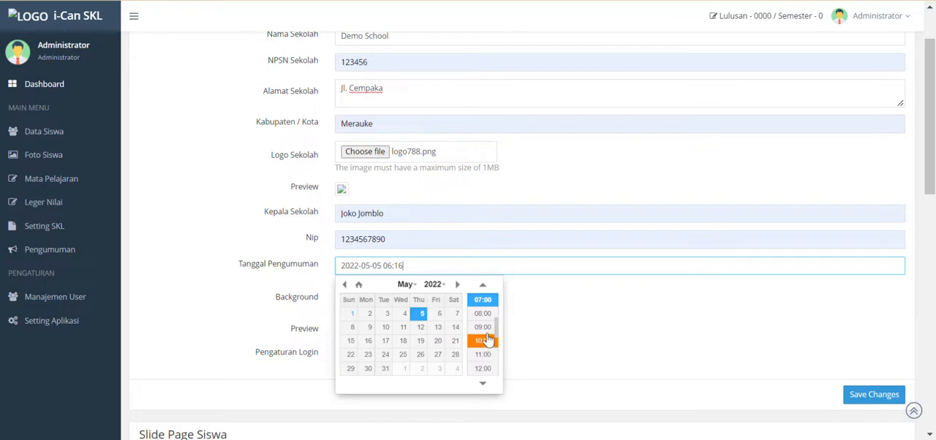
pyautogui.click(482, 304)
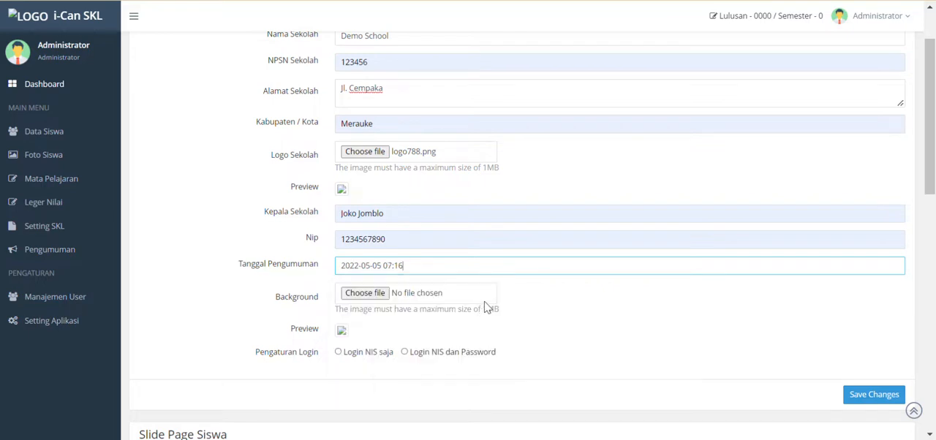
# - Choose sign.jpg as the background image and set the login option to Login NIS saja
pyautogui.scroll(-1, 526, 295)
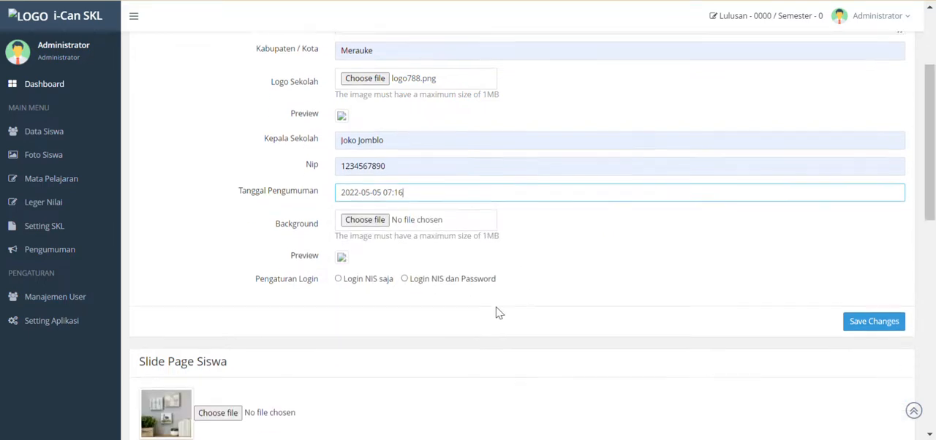
pyautogui.click(385, 225)
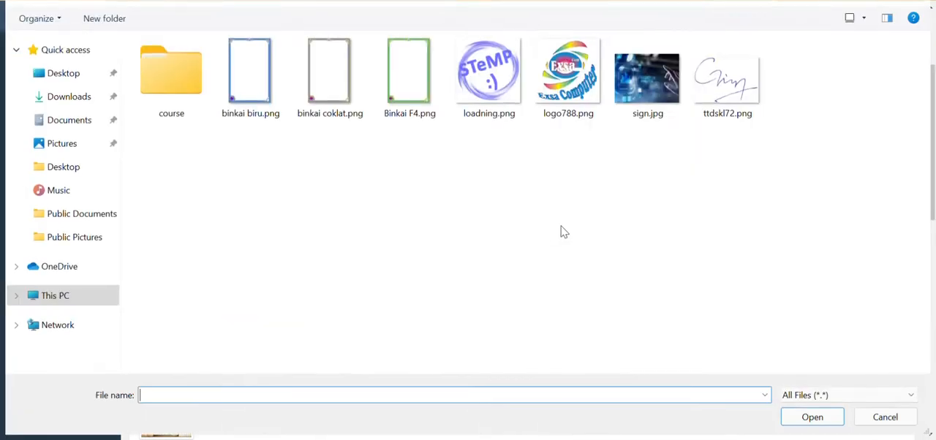
pyautogui.click(653, 92)
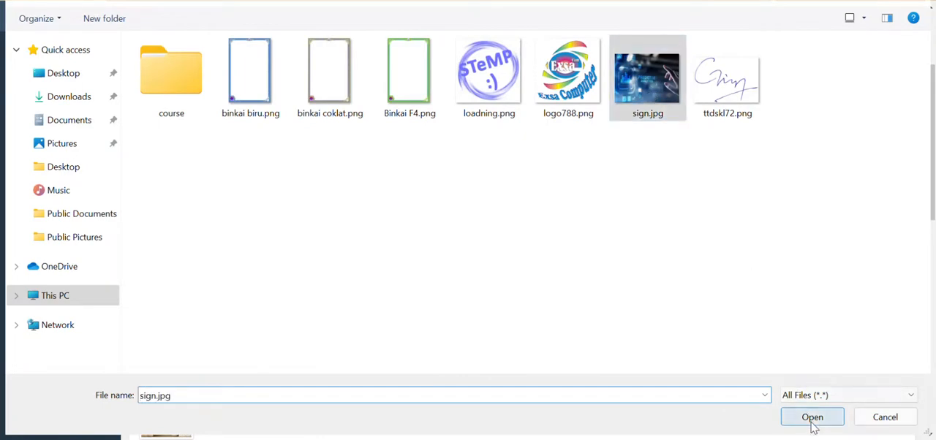
pyautogui.click(811, 420)
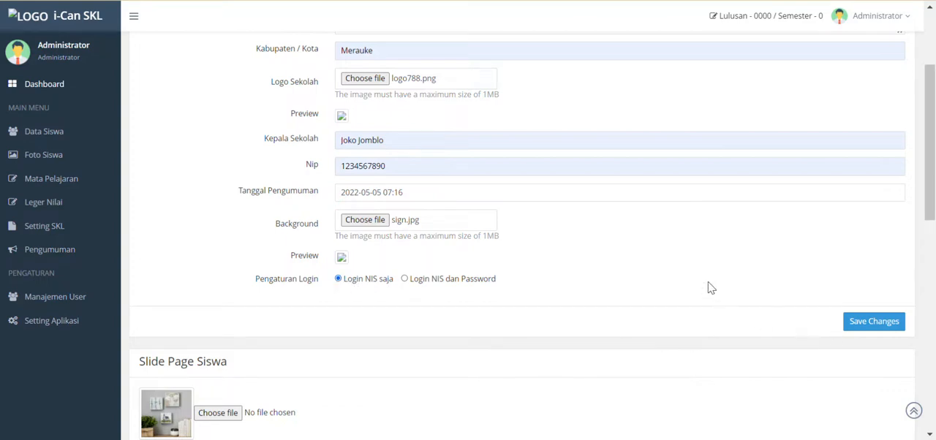
# - Examine the slide images and their file options in the Slide Page Siswa section
pyautogui.scroll(-1, 708, 288)
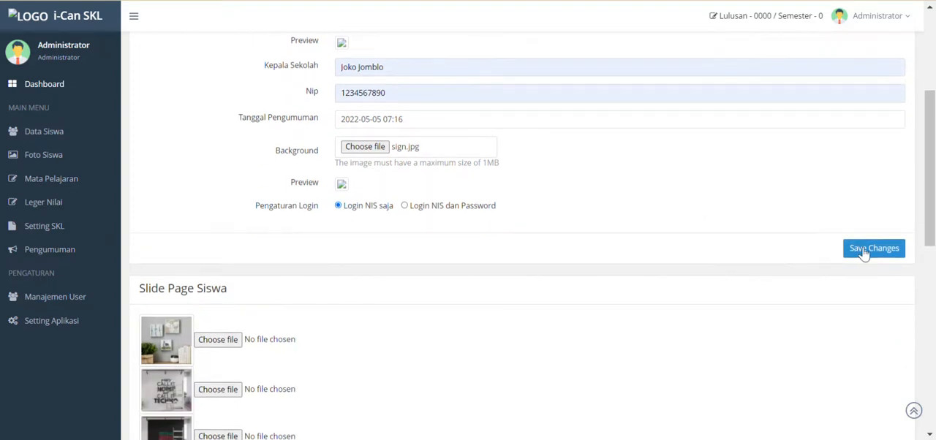
pyautogui.scroll(-1, 467, 336)
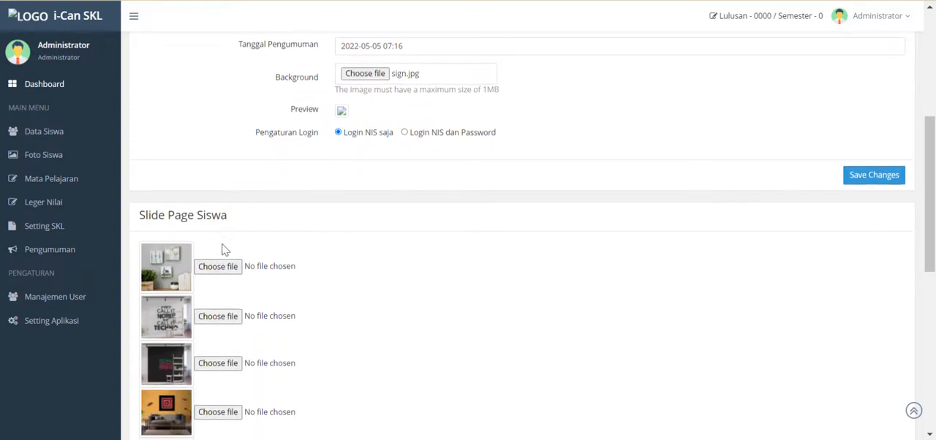
pyautogui.scroll(-3, 224, 249)
pyautogui.scroll(1, 224, 247)
pyautogui.scroll(-1, 224, 247)
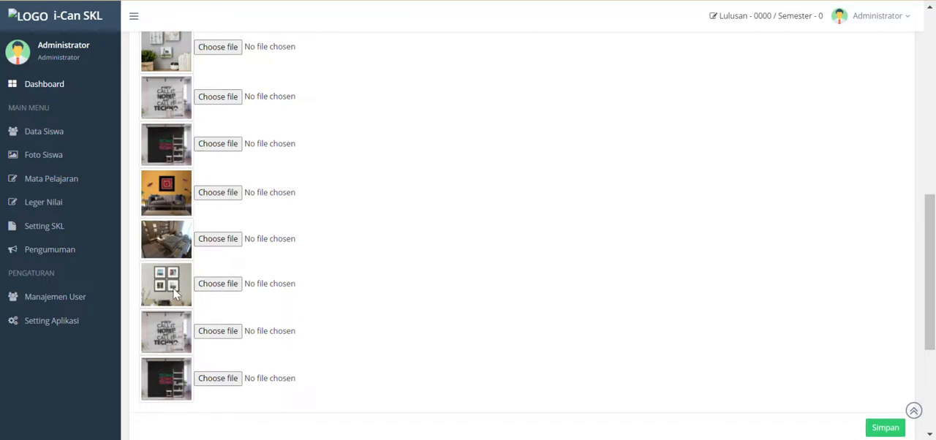
pyautogui.scroll(2, 232, 338)
pyautogui.scroll(-2, 253, 245)
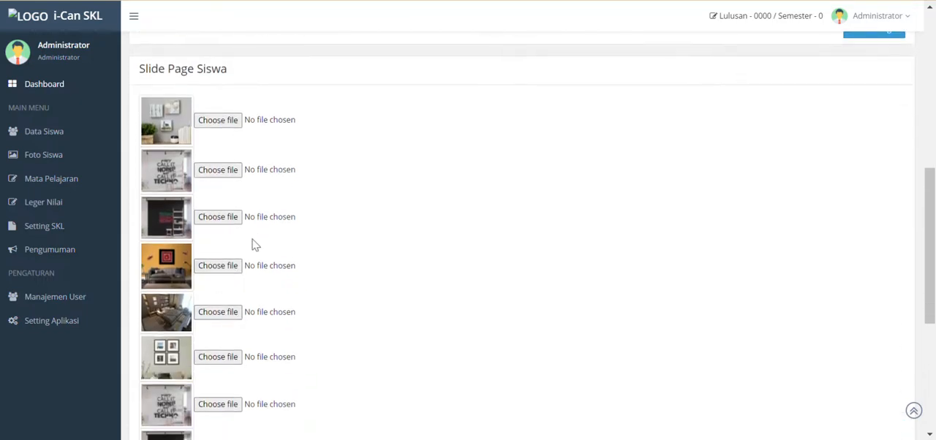
pyautogui.scroll(-2, 355, 266)
pyautogui.scroll(1, 361, 266)
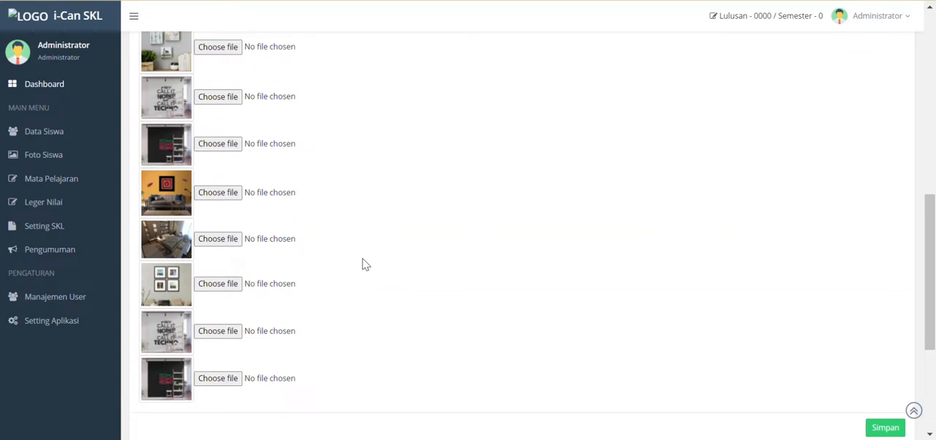
pyautogui.scroll(8, 432, 229)
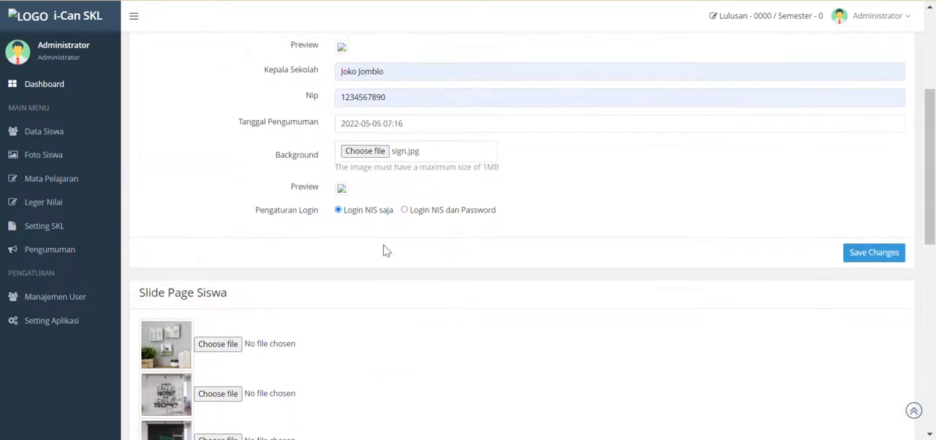
# - Save the school's application settings and check the logo and background previews
pyautogui.scroll(1, 386, 245)
pyautogui.scroll(-1, 395, 227)
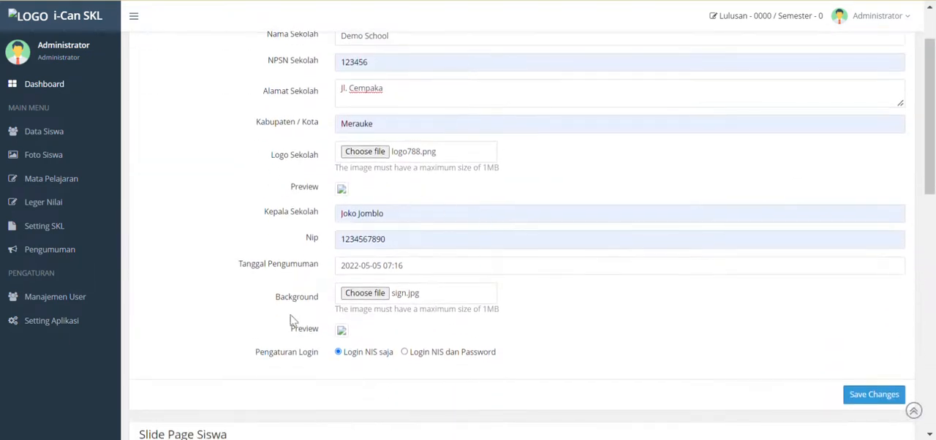
pyautogui.click(861, 397)
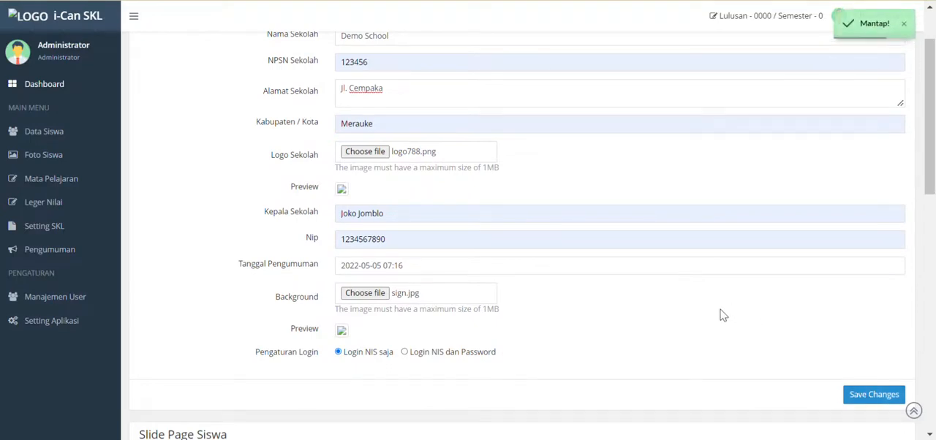
pyautogui.scroll(-2, 721, 312)
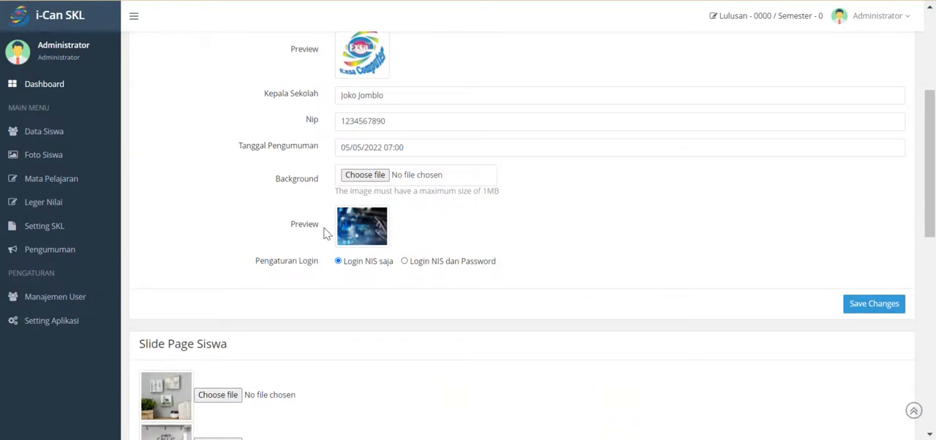
pyautogui.scroll(2, 373, 241)
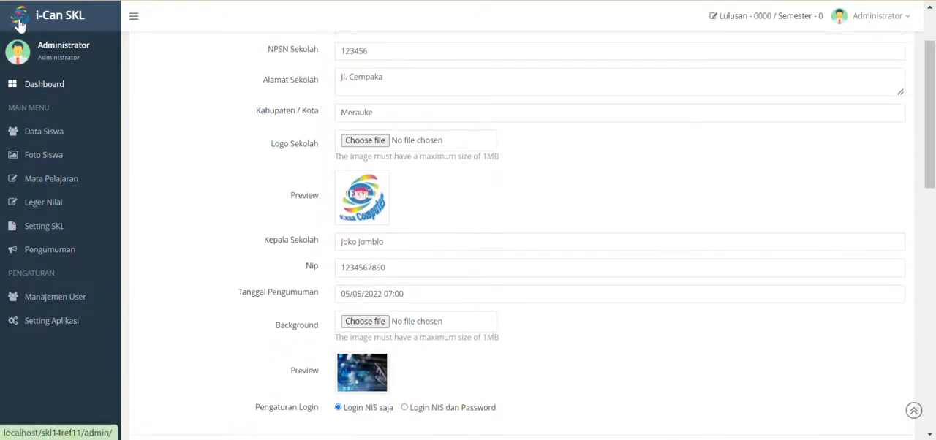
# - Log out of the administrator account and try to log back in as admin with the account password
pyautogui.click(878, 25)
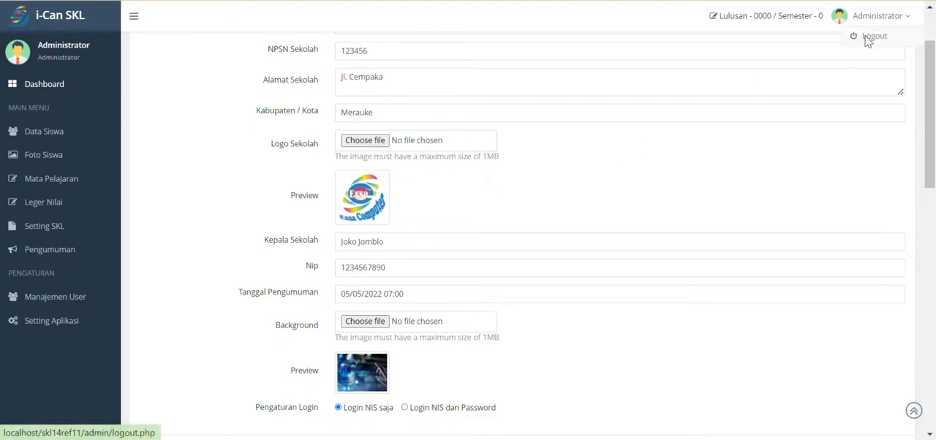
pyautogui.click(856, 38)
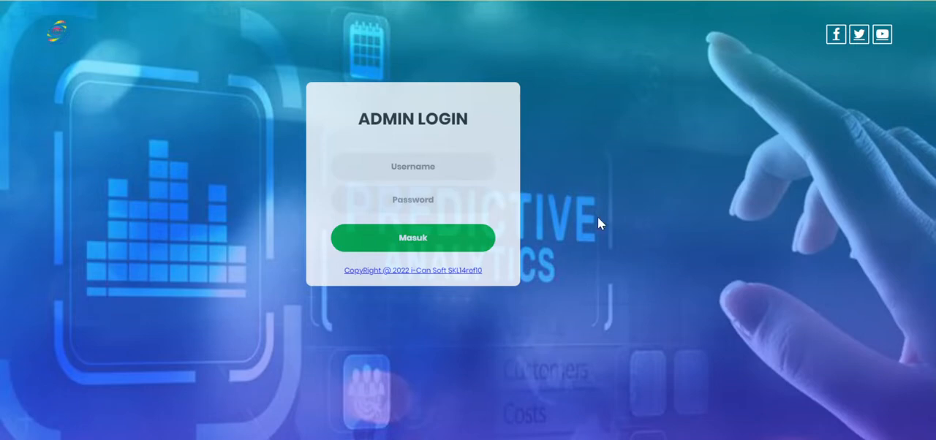
pyautogui.click(452, 175)
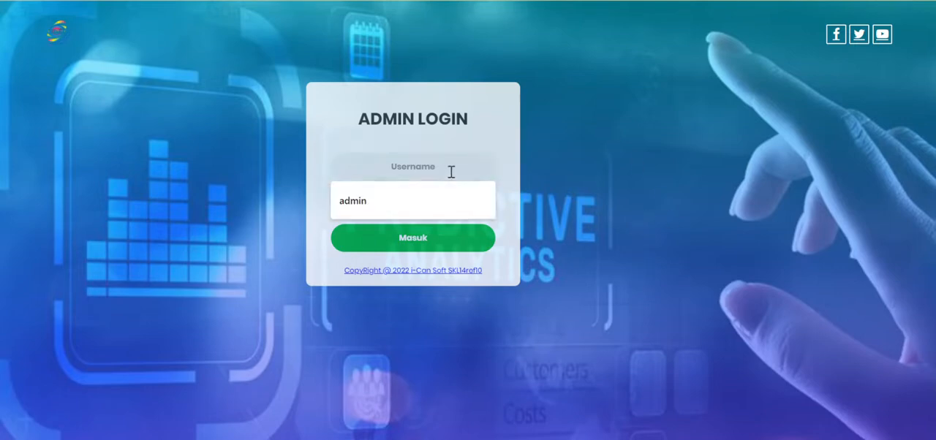
pyautogui.click(433, 199)
pyautogui.write('••••')
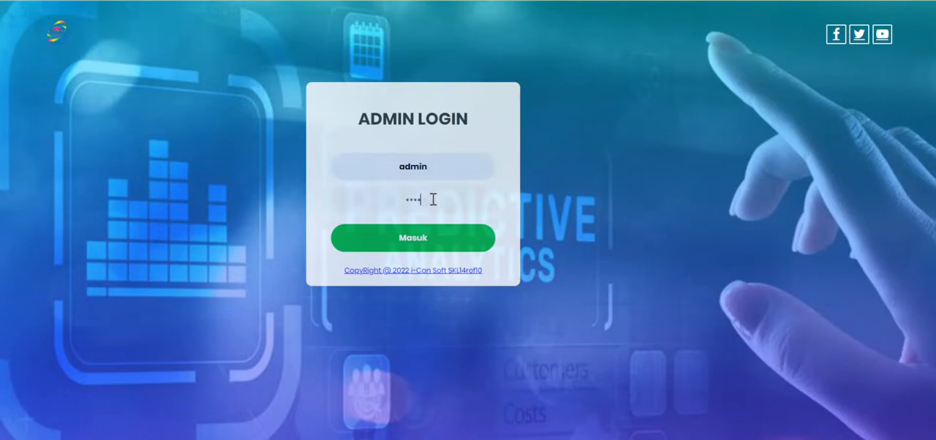
pyautogui.write('•')
pyautogui.click(417, 244)
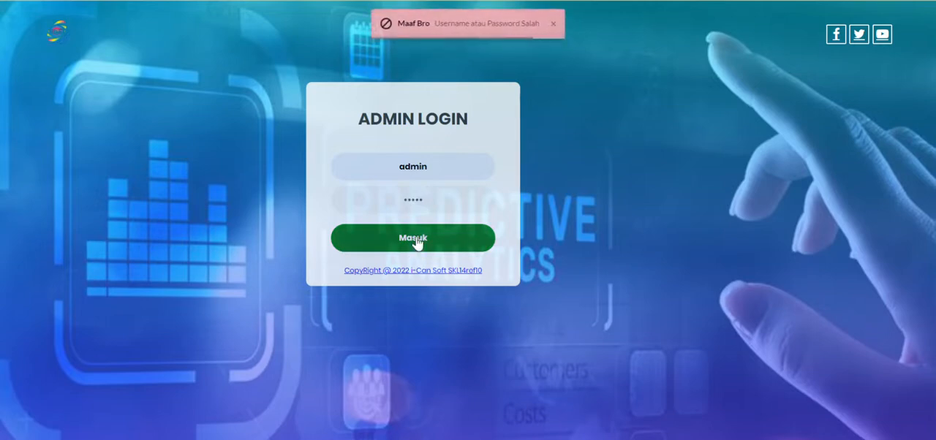
# - Replace the entered account password and log in to the admin dashboard
pyautogui.doubleClick(442, 198)
pyautogui.write('1234')
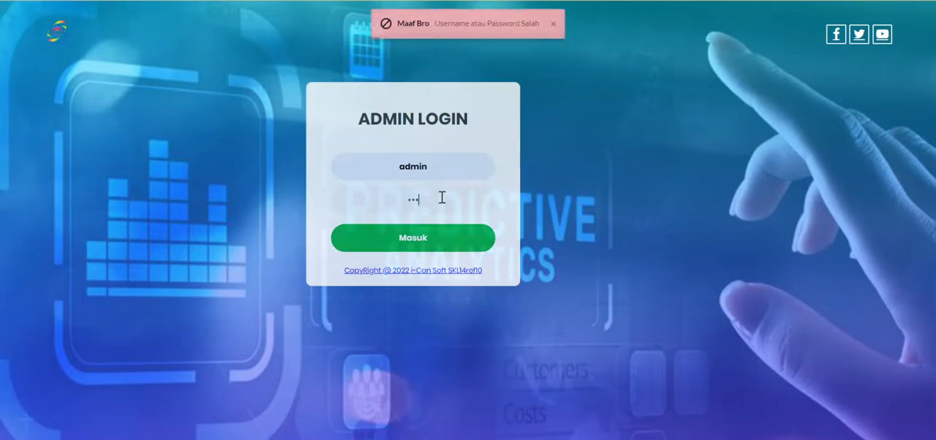
pyautogui.click(425, 247)
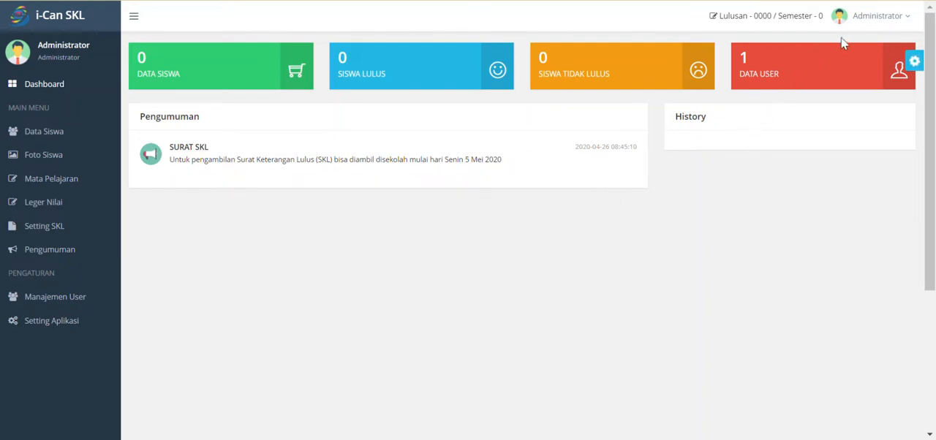
# - Examine the password change field in the Administrator user's edit form and close the form without saving
pyautogui.click(52, 306)
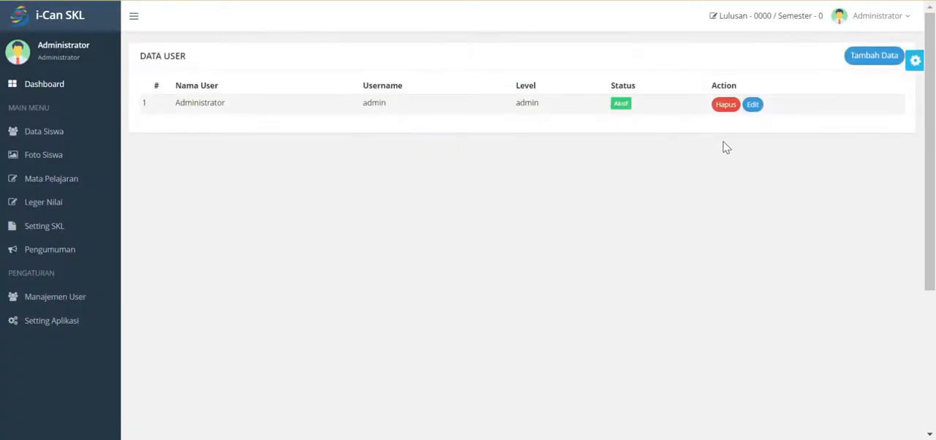
pyautogui.click(753, 108)
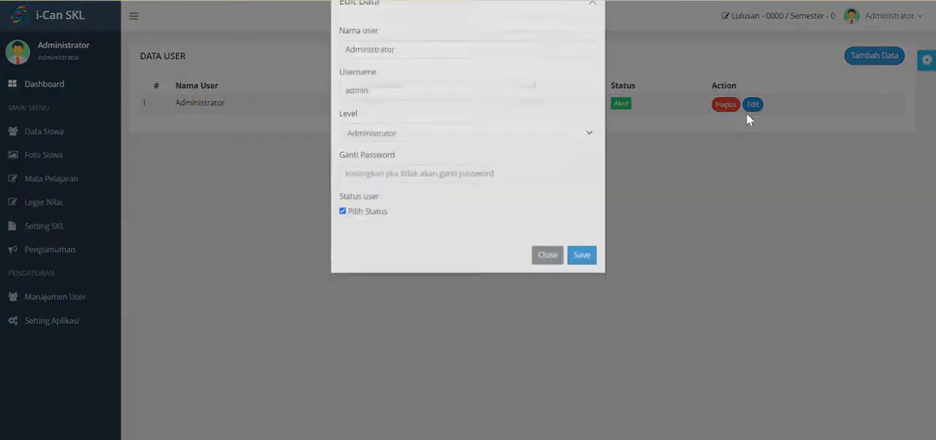
pyautogui.click(356, 205)
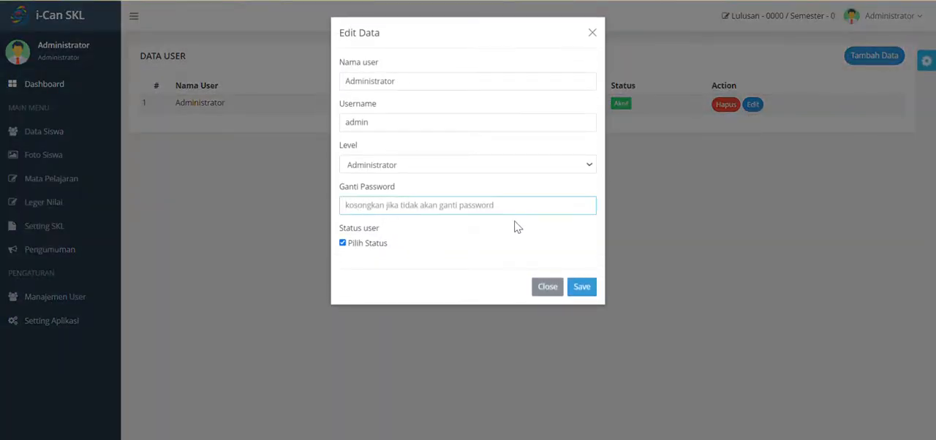
pyautogui.click(592, 34)
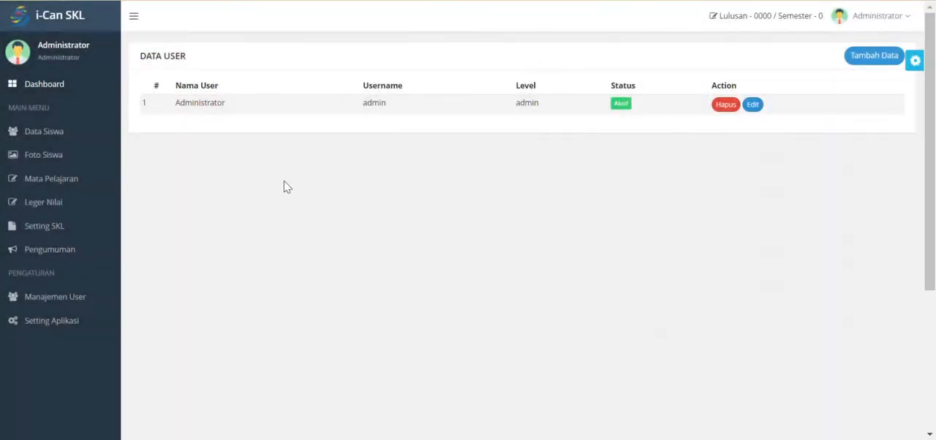
# - Review the saved school details on the application settings page
pyautogui.click(69, 324)
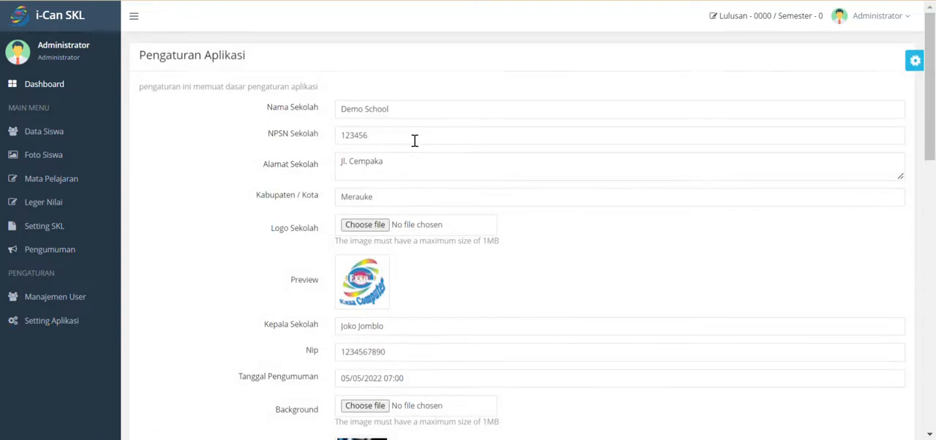
pyautogui.scroll(-3, 423, 161)
pyautogui.scroll(3, 439, 221)
# - Open the SKL letter template and examine its letter name and letter number fields
pyautogui.click(53, 231)
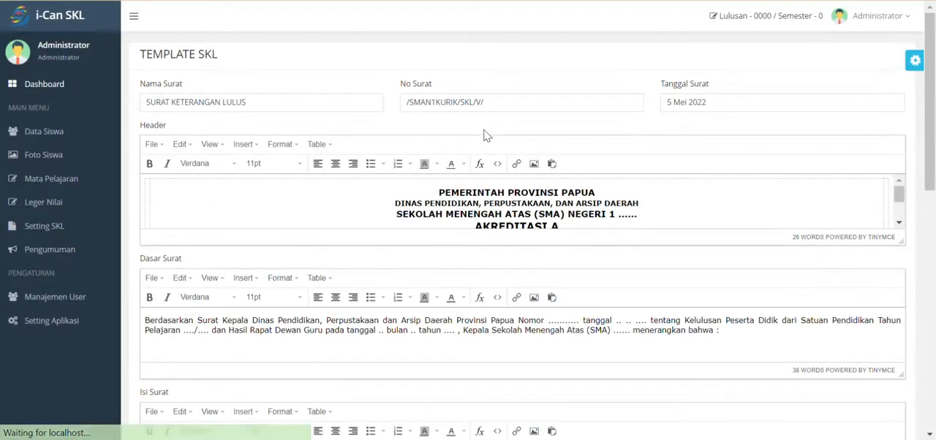
pyautogui.scroll(-2, 594, 183)
pyautogui.scroll(2, 314, 171)
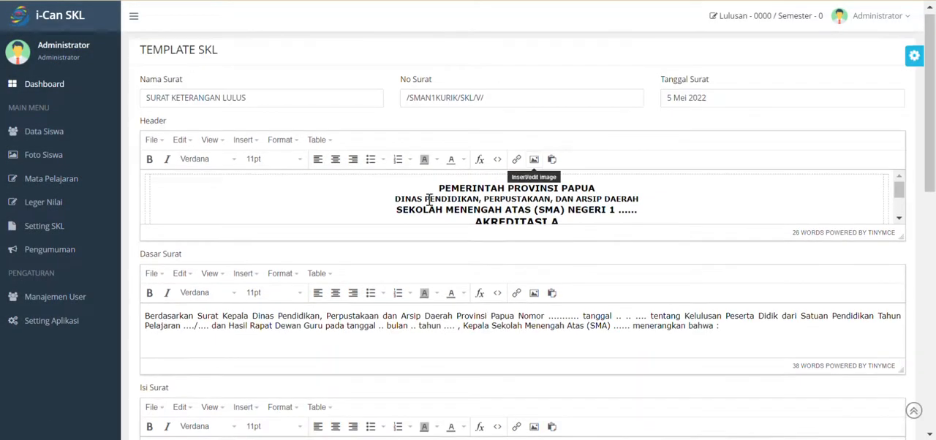
pyautogui.moveTo(305, 102); pyautogui.dragTo(173, 103)
pyautogui.moveTo(133, 155); pyautogui.dragTo(114, 155)
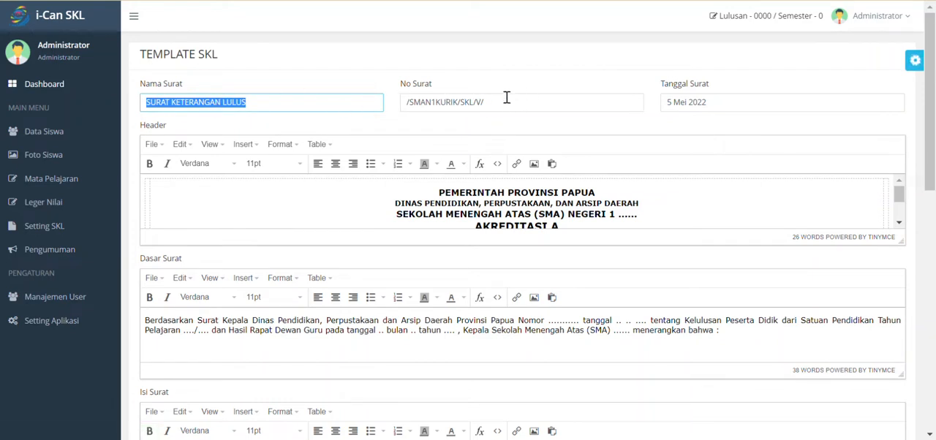
pyautogui.moveTo(511, 99); pyautogui.dragTo(401, 110)
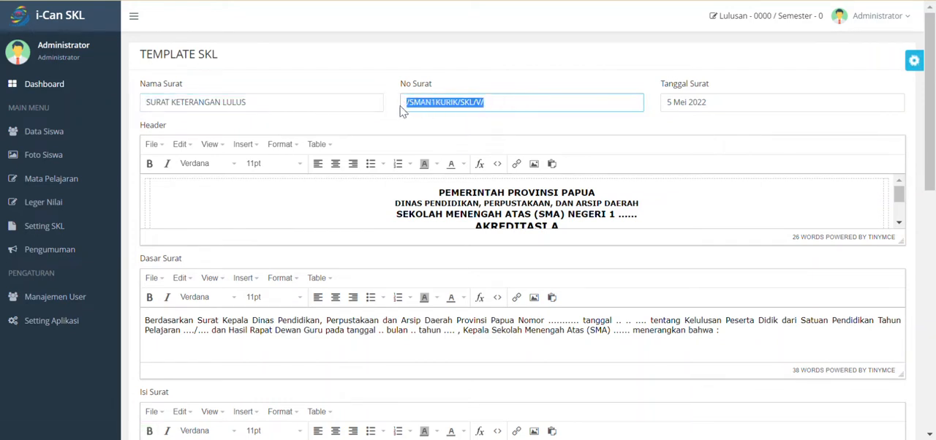
pyautogui.click(494, 103)
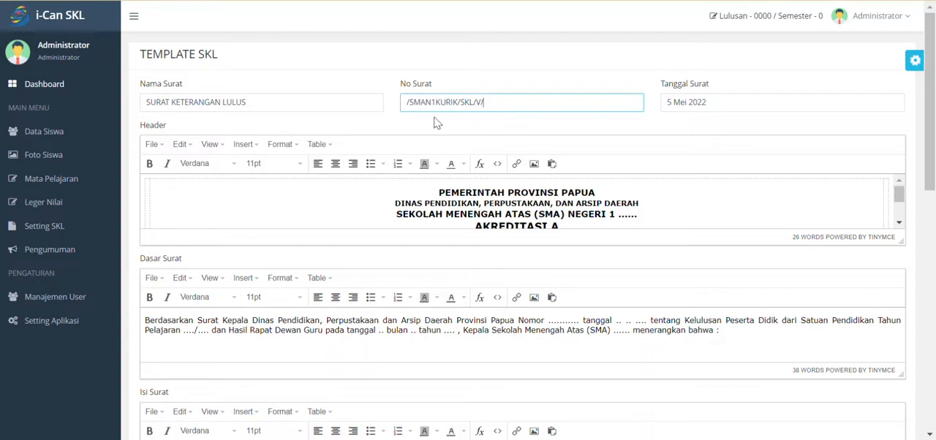
pyautogui.moveTo(487, 102); pyautogui.dragTo(393, 109)
pyautogui.click(508, 102)
pyautogui.scroll(-1, 513, 120)
pyautogui.scroll(1, 527, 113)
# - Try adding /43.2 before /SMAN1KURIK in the letter number, and remove the addition again
pyautogui.write('43.')
pyautogui.write('2')
pyautogui.click(409, 101)
pyautogui.write('/')
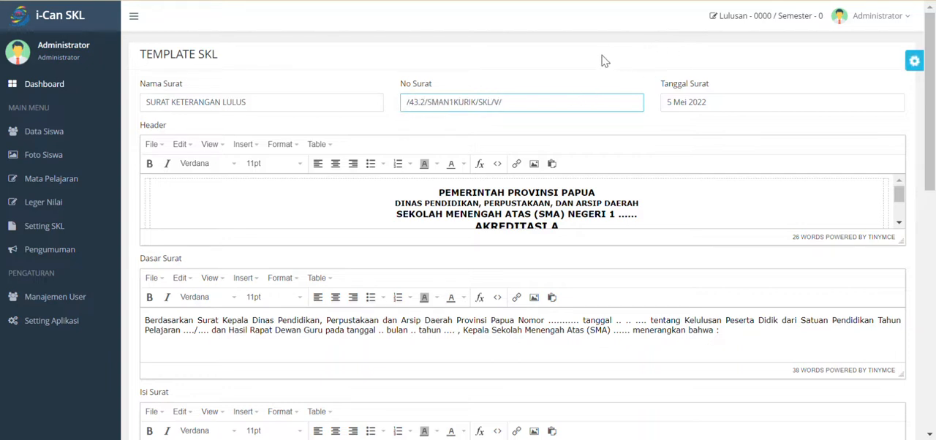
pyautogui.doubleClick(426, 102)
pyautogui.press('BackSpace')
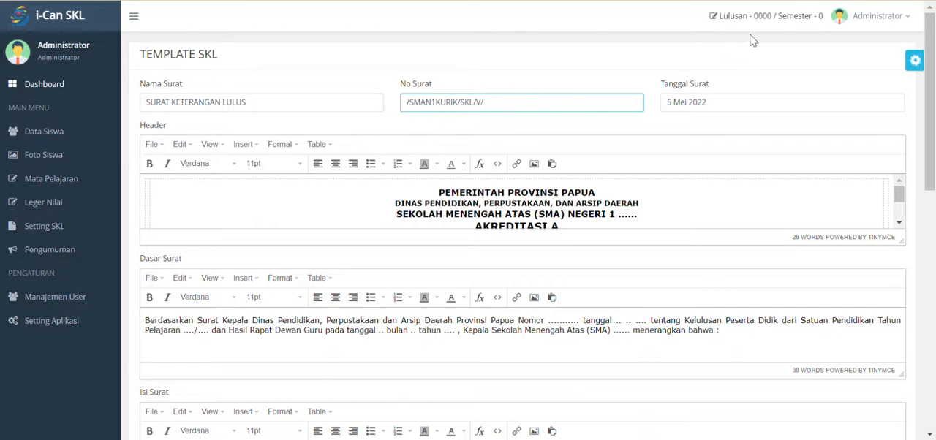
# - Enlarge the template's Header editor to fit the whole letterhead and select the letterhead text
pyautogui.click(709, 103)
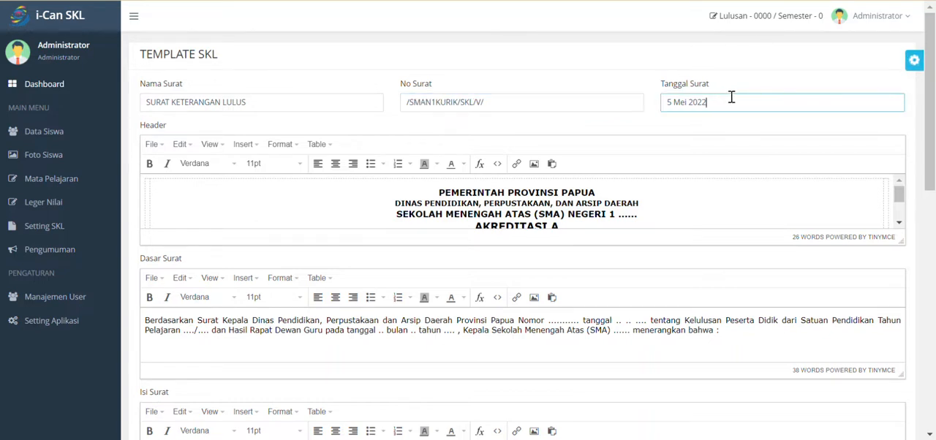
pyautogui.hotkey('ctrl', 'a')
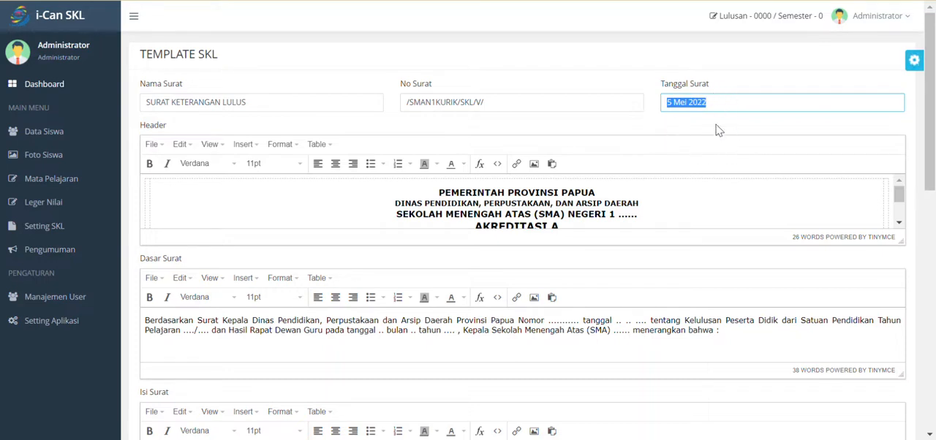
pyautogui.scroll(-2, 509, 210)
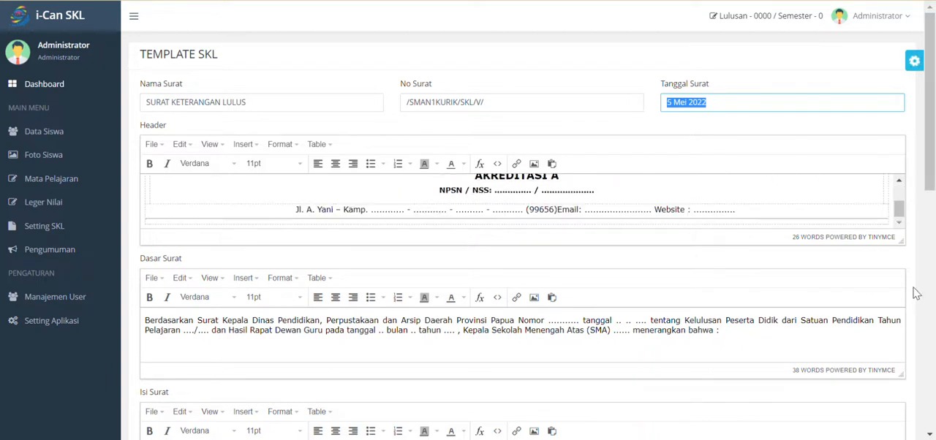
pyautogui.moveTo(901, 244); pyautogui.dragTo(920, 301)
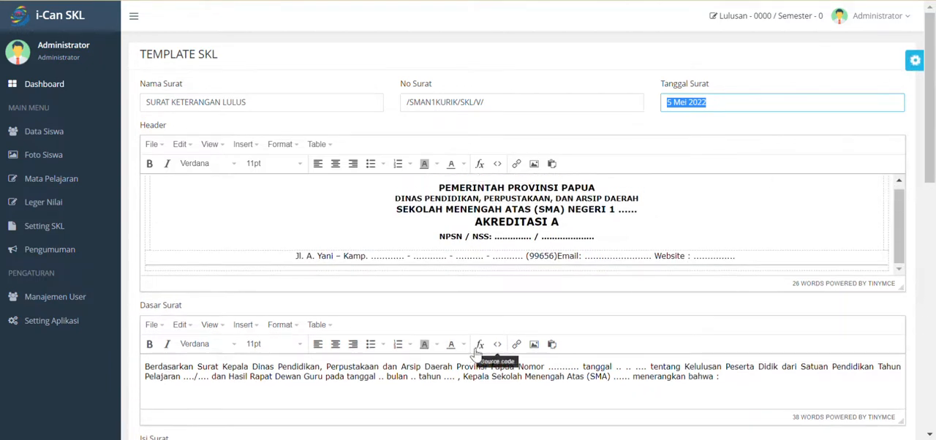
pyautogui.scroll(1, 581, 222)
pyautogui.scroll(-1, 582, 222)
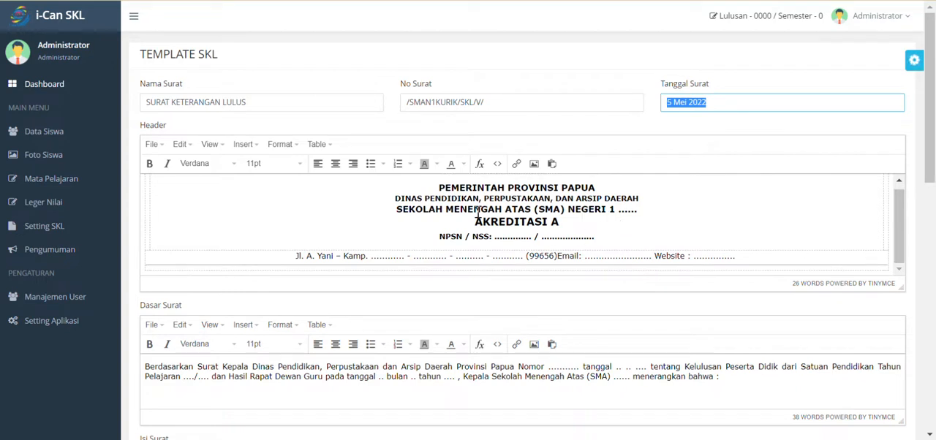
pyautogui.moveTo(434, 187); pyautogui.dragTo(669, 251)
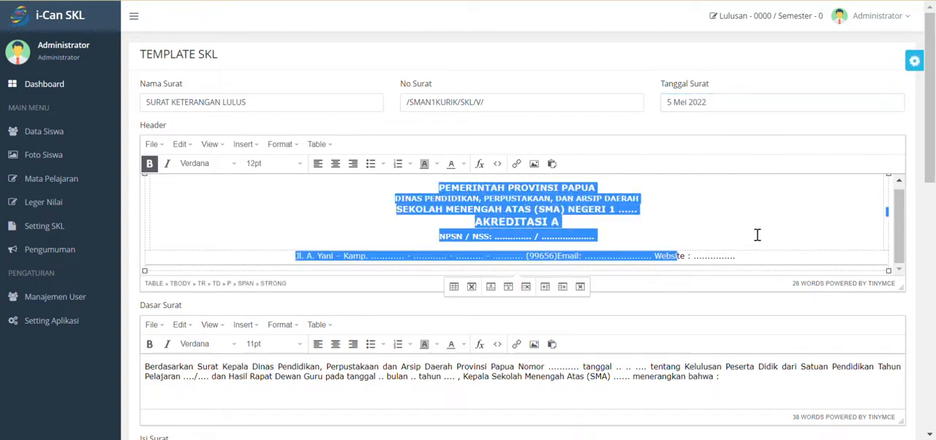
# - Insert the image file logo788.png into the left cell of the Header's letterhead table
pyautogui.click(745, 257)
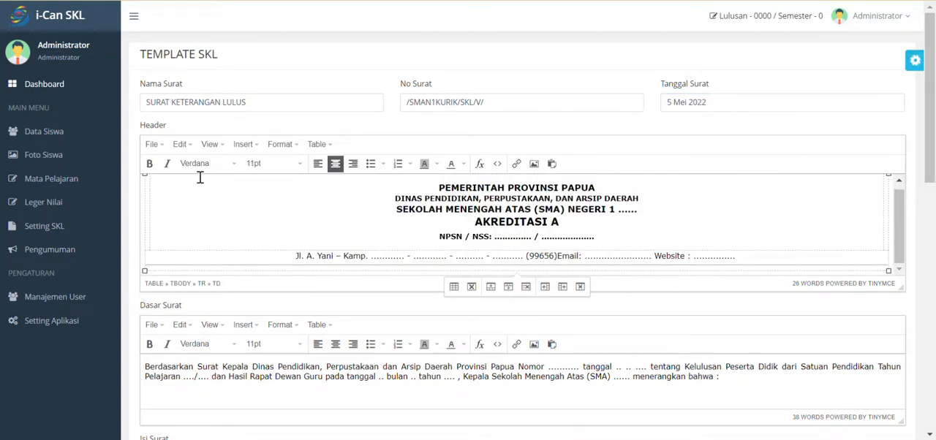
pyautogui.rightClick(147, 209)
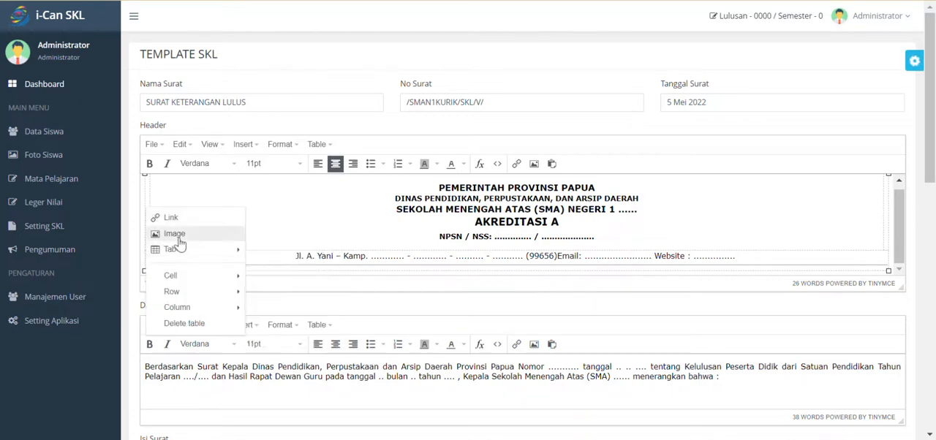
pyautogui.click(174, 234)
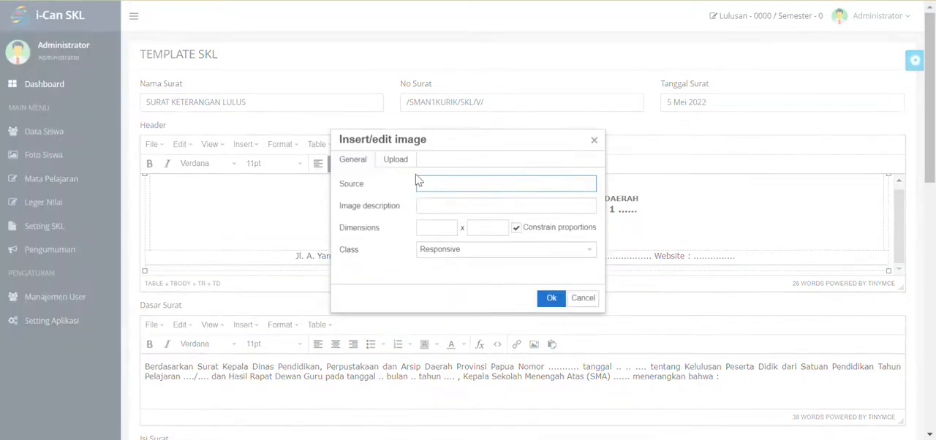
pyautogui.click(395, 161)
pyautogui.click(481, 188)
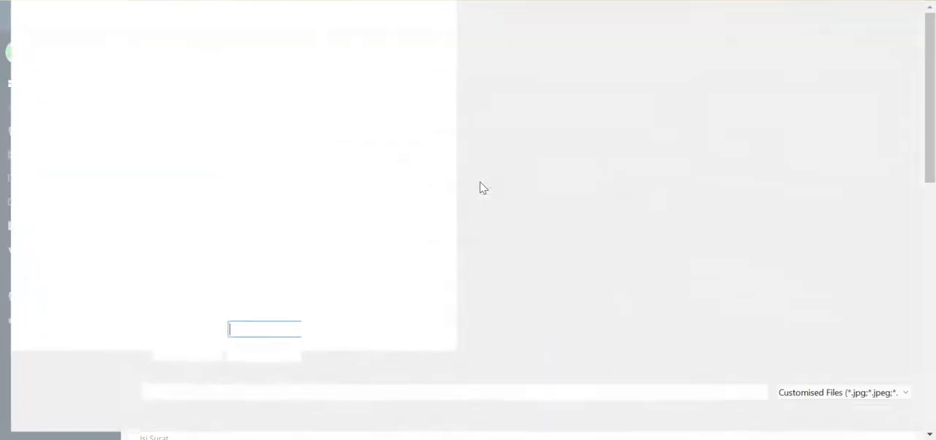
pyautogui.click(569, 76)
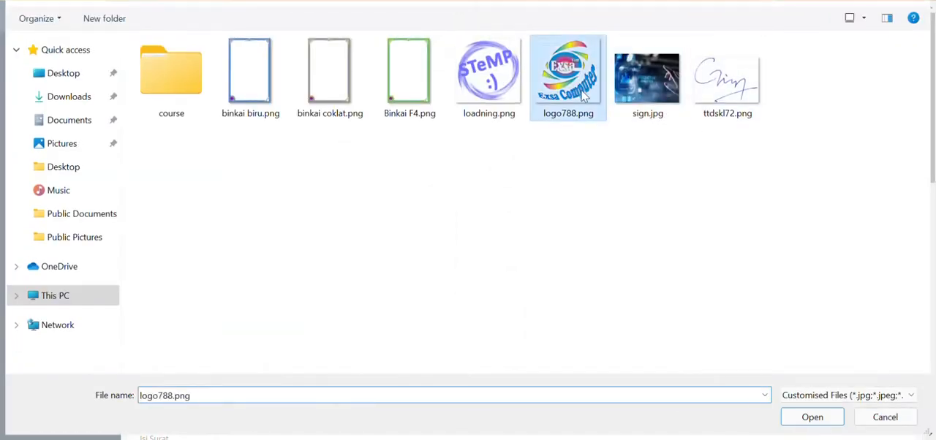
pyautogui.click(813, 418)
pyautogui.click(550, 296)
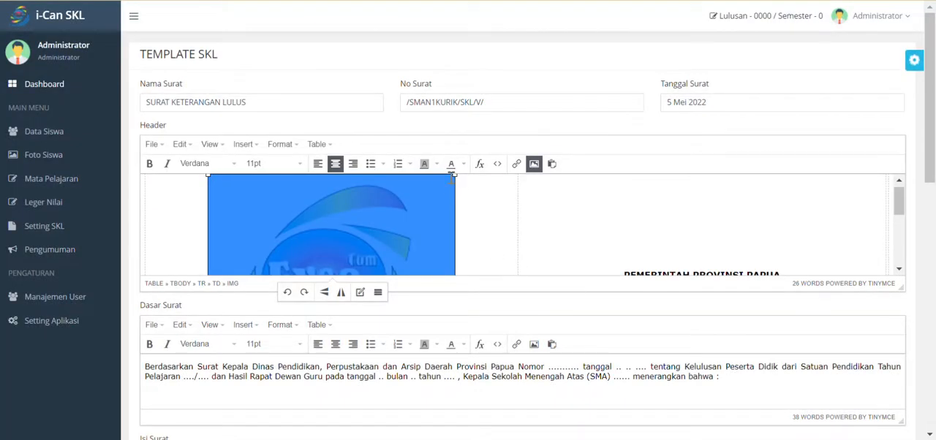
# - Resize the letterhead logo to 50 x 50 with constrained proportions turned off
pyautogui.moveTo(453, 176); pyautogui.dragTo(349, 255)
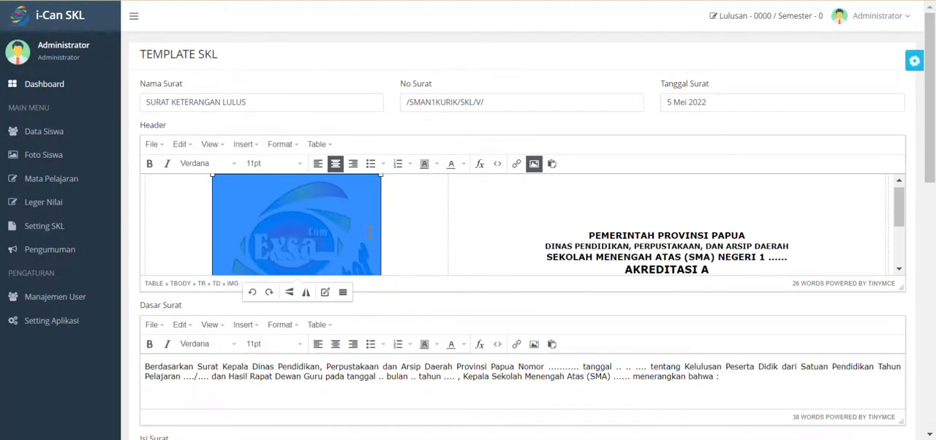
pyautogui.moveTo(379, 177); pyautogui.dragTo(324, 233)
pyautogui.rightClick(307, 244)
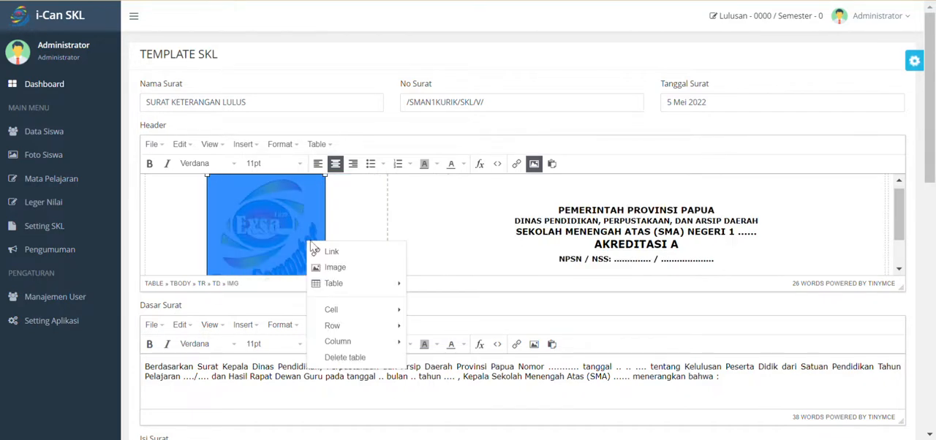
pyautogui.click(357, 268)
pyautogui.moveTo(434, 229); pyautogui.dragTo(384, 234)
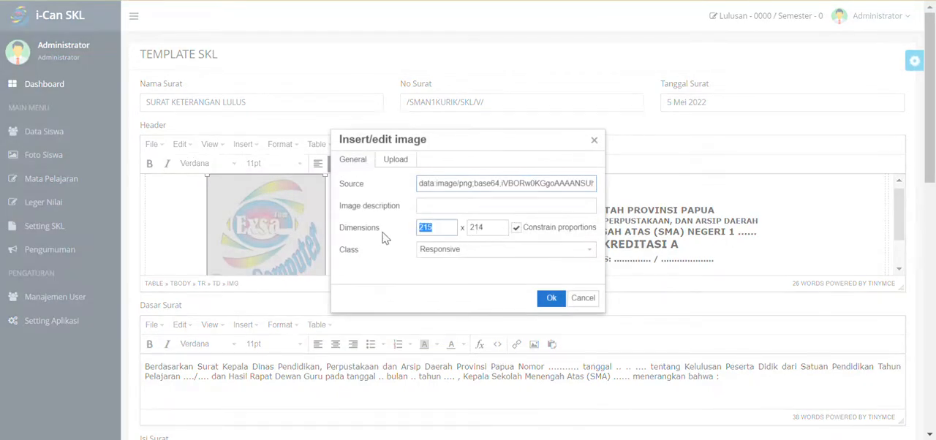
pyautogui.write('1')
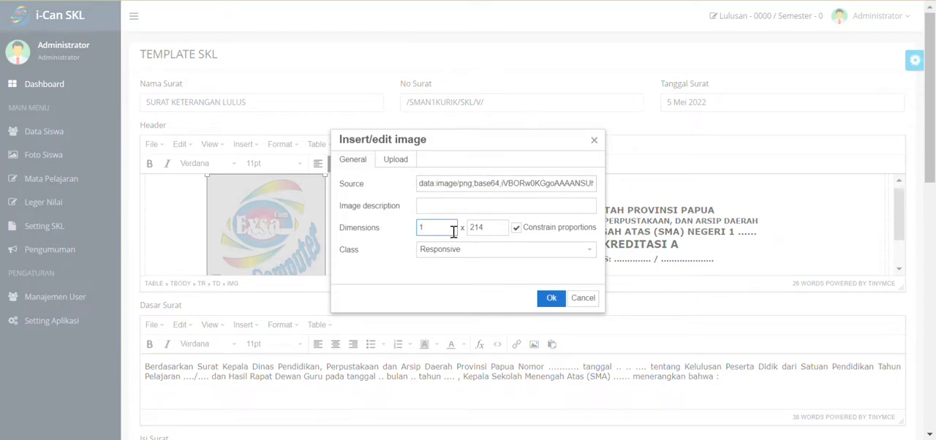
pyautogui.moveTo(453, 231); pyautogui.dragTo(389, 233)
pyautogui.write('50')
pyautogui.click(516, 227)
pyautogui.moveTo(493, 227); pyautogui.dragTo(414, 249)
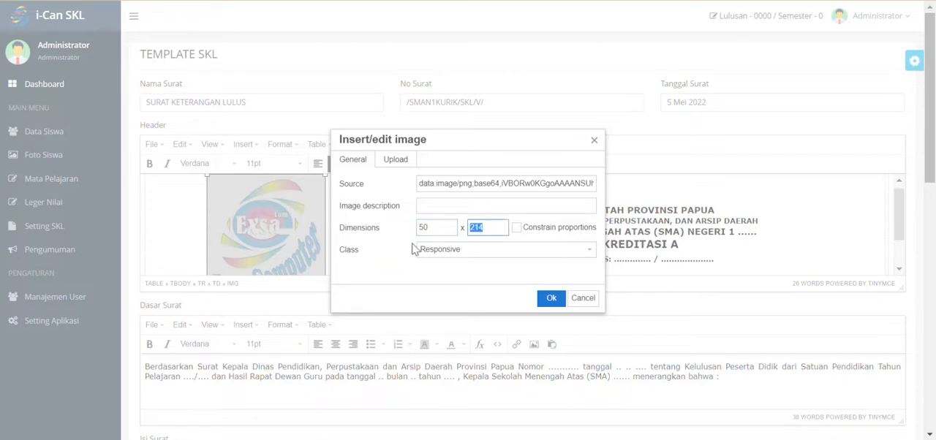
pyautogui.write('50')
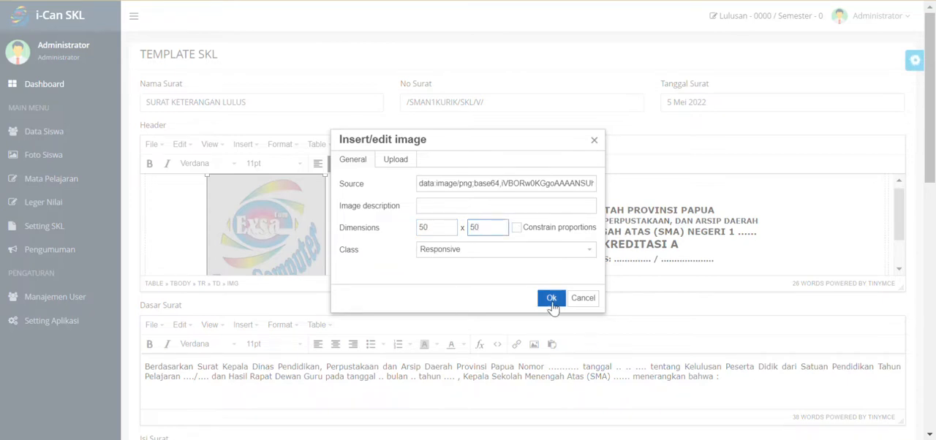
pyautogui.click(552, 297)
# - Narrow the letterhead table's left column to the logo's width and slightly shift the right column's border
pyautogui.click(283, 217)
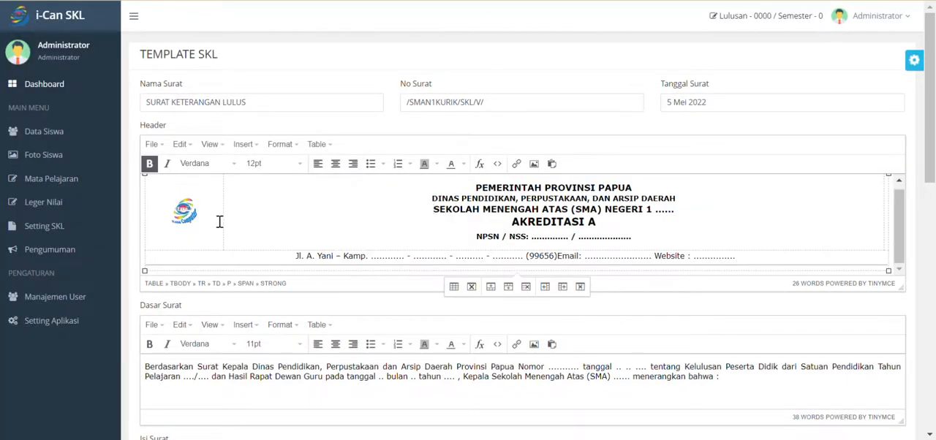
pyautogui.moveTo(216, 225); pyautogui.dragTo(152, 242)
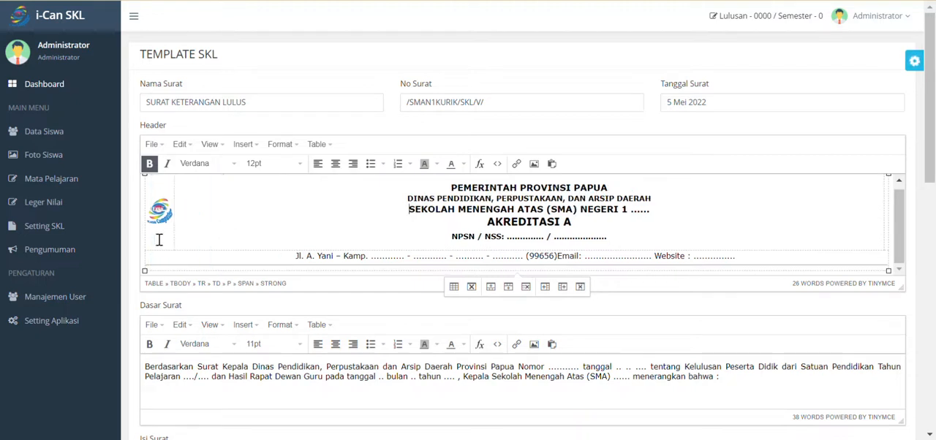
pyautogui.click(161, 213)
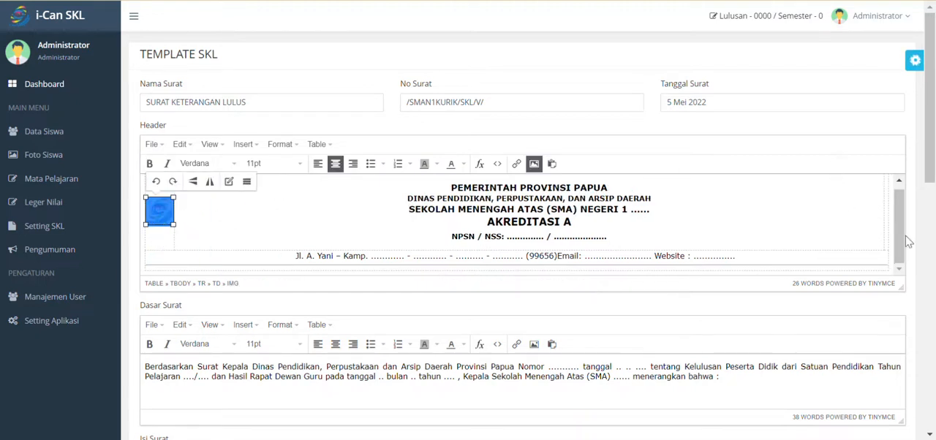
pyautogui.moveTo(884, 209); pyautogui.dragTo(883, 210)
pyautogui.click(875, 213)
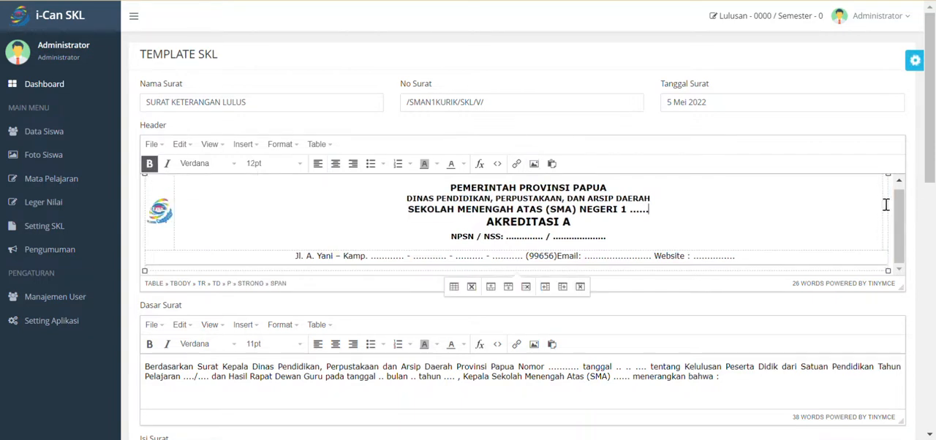
# - Load logo788.png as the image for the right cell of the letterhead table
pyautogui.click(886, 205)
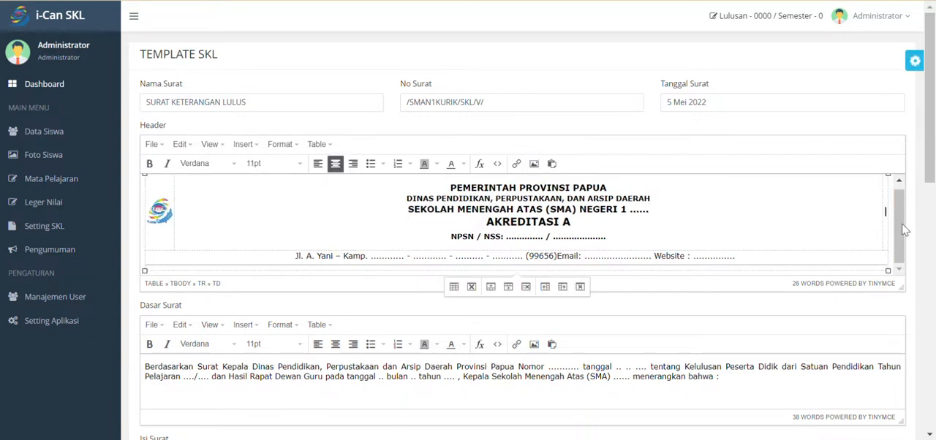
pyautogui.click(535, 165)
pyautogui.click(396, 159)
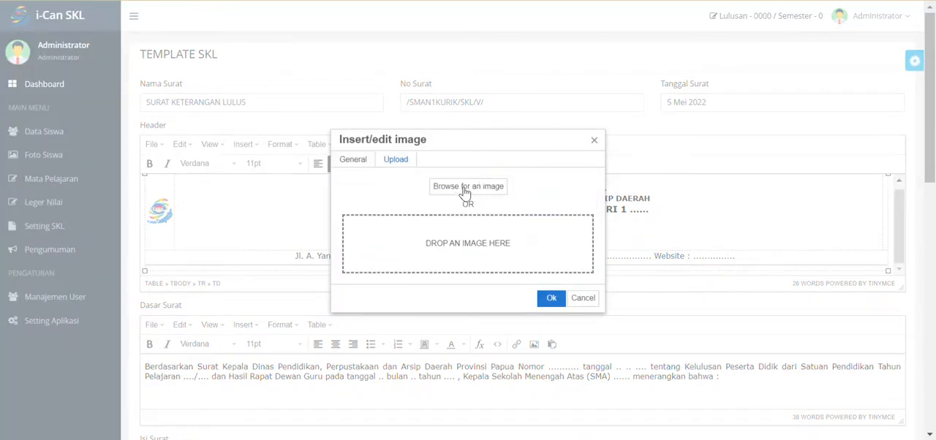
pyautogui.click(464, 189)
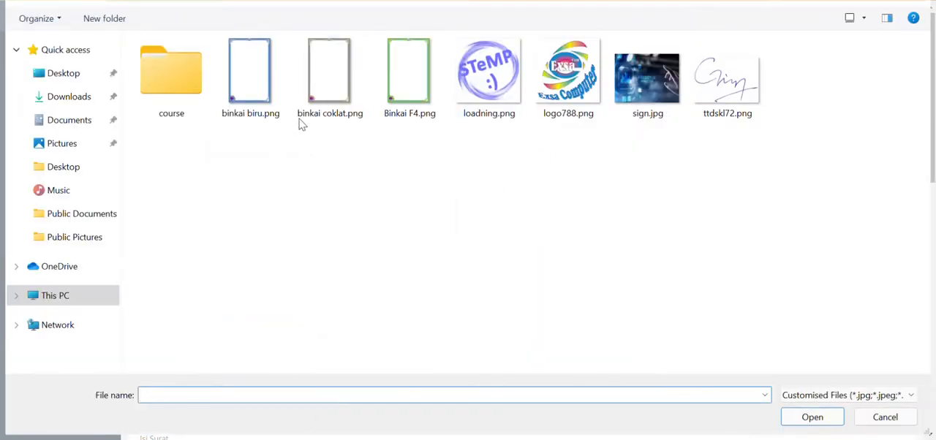
pyautogui.click(579, 92)
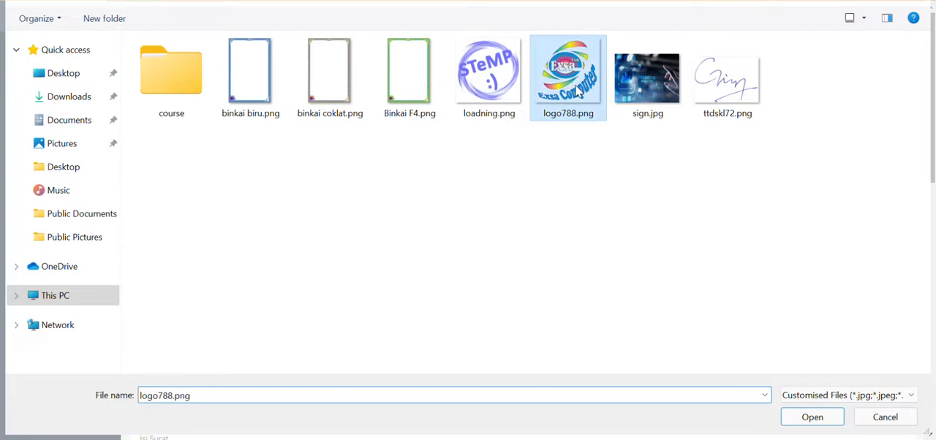
pyautogui.click(812, 419)
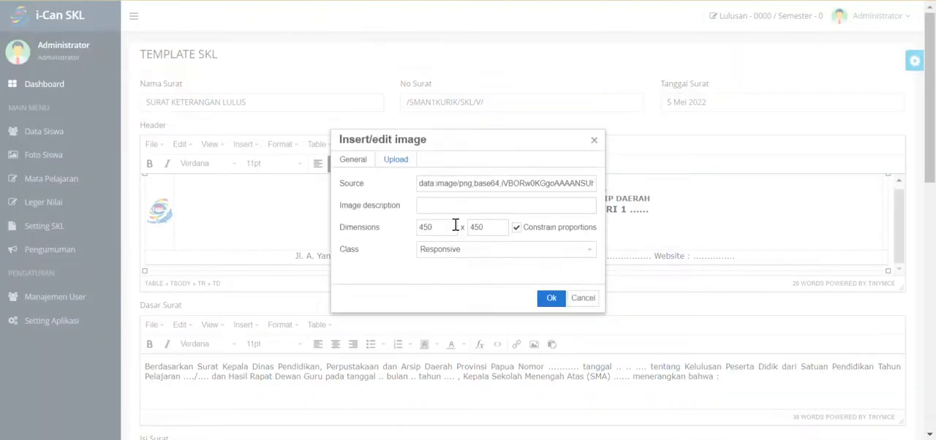
# - Set the right logo's dimensions to 50 x 50, turn off constrained proportions and insert it
pyautogui.doubleClick(453, 227)
pyautogui.write('50')
pyautogui.click(491, 229)
pyautogui.click(515, 229)
pyautogui.click(552, 299)
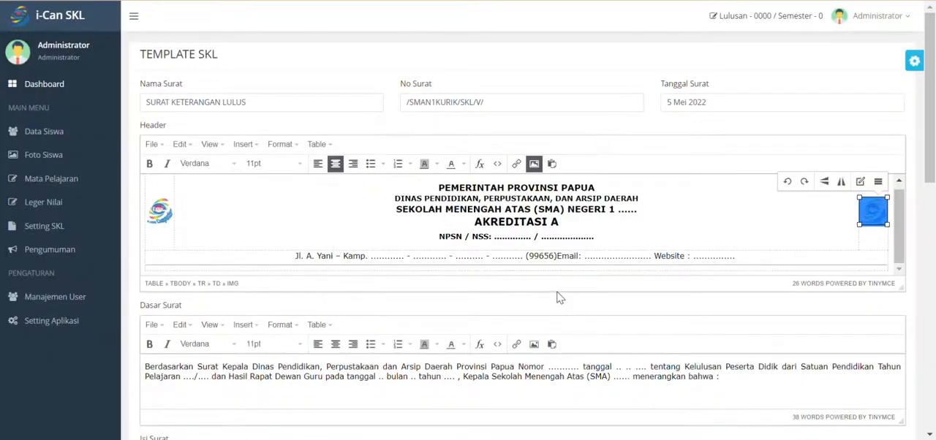
pyautogui.click(734, 207)
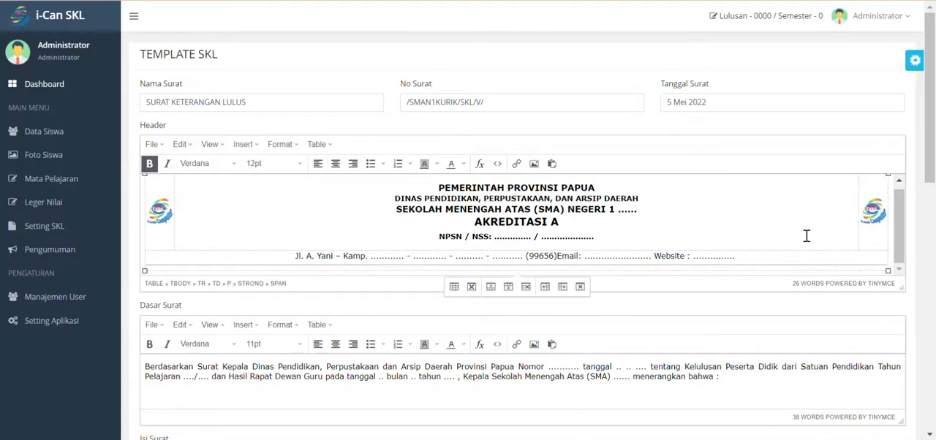
# - Review the template's Dasar Surat, Isi Surat and Pentutup Surat texts and the grade display options
pyautogui.scroll(-2, 723, 223)
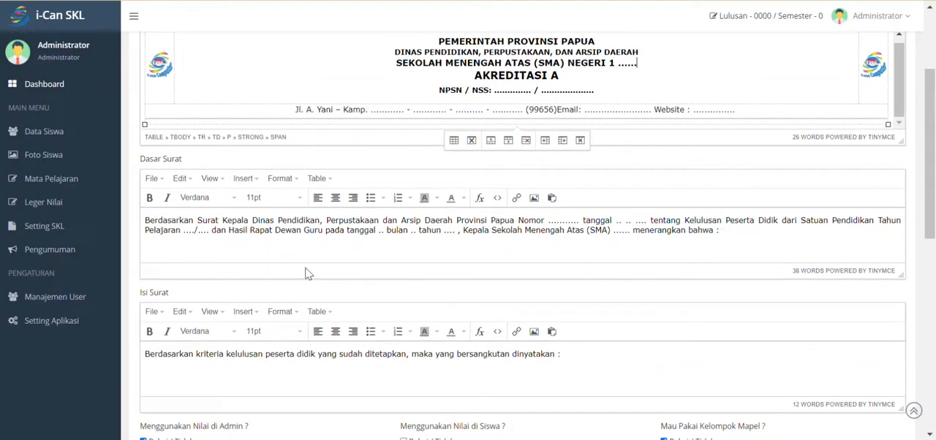
pyautogui.moveTo(748, 245); pyautogui.dragTo(158, 221)
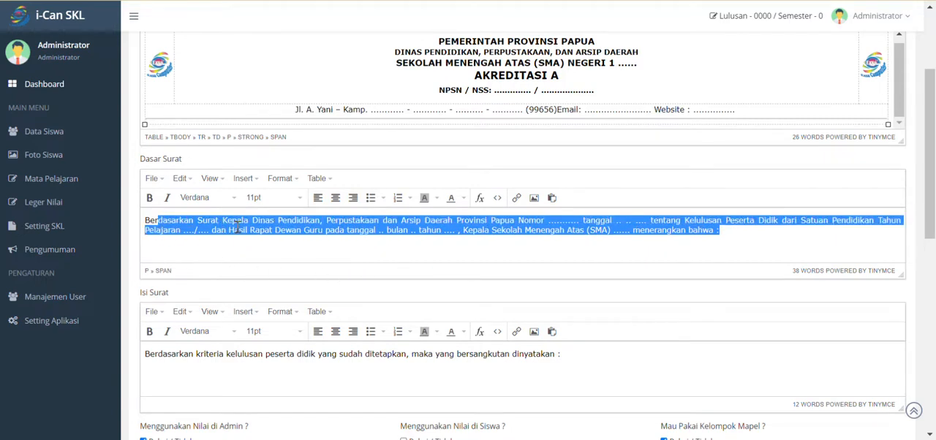
pyautogui.scroll(-1, 254, 217)
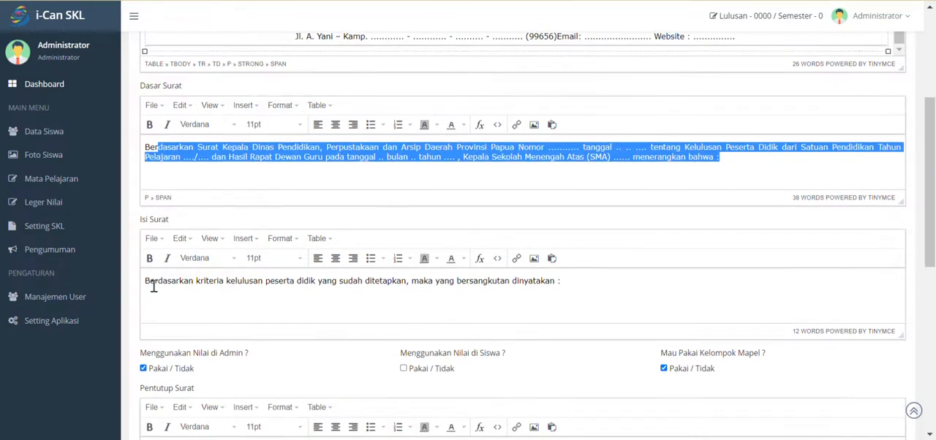
pyautogui.moveTo(147, 284); pyautogui.dragTo(160, 285)
pyautogui.moveTo(409, 258); pyautogui.dragTo(580, 261)
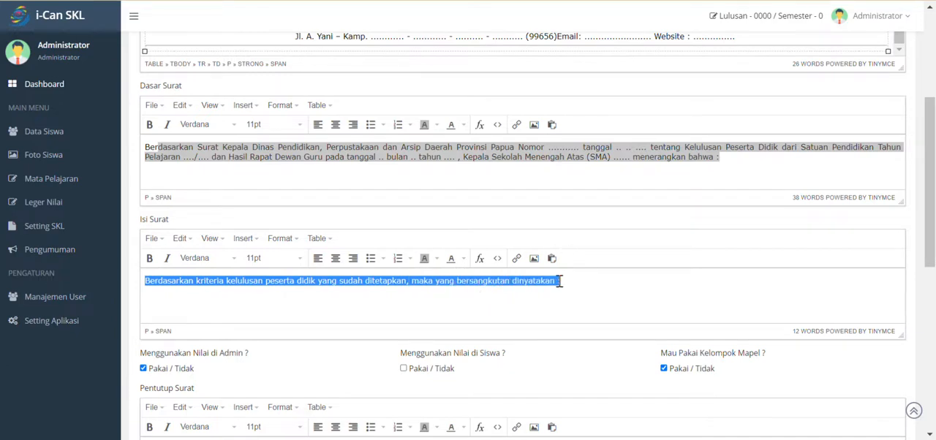
pyautogui.scroll(-2, 559, 281)
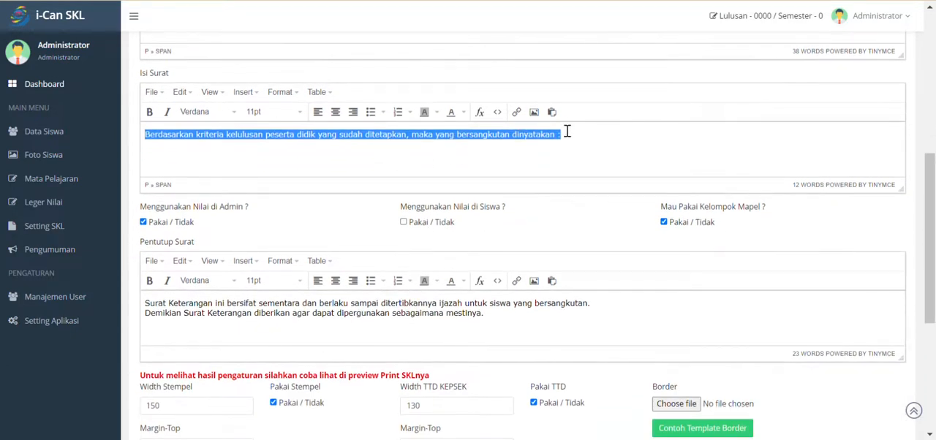
pyautogui.click(567, 136)
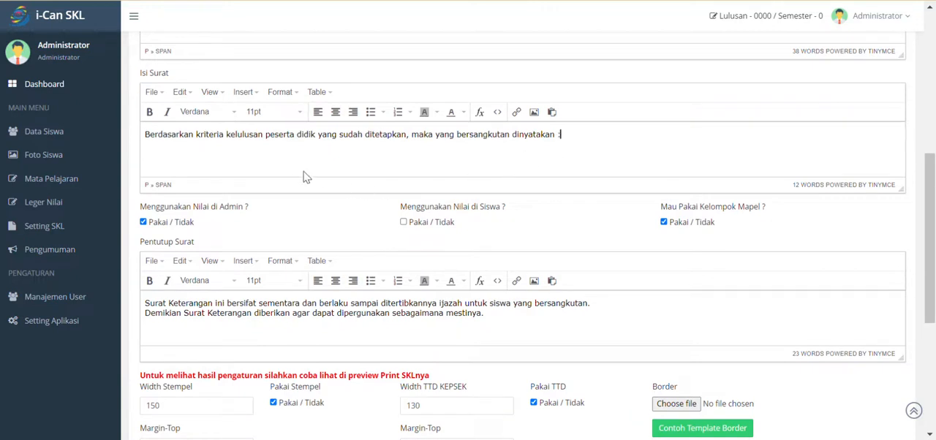
pyautogui.moveTo(568, 135); pyautogui.dragTo(145, 186)
pyautogui.scroll(-1, 445, 242)
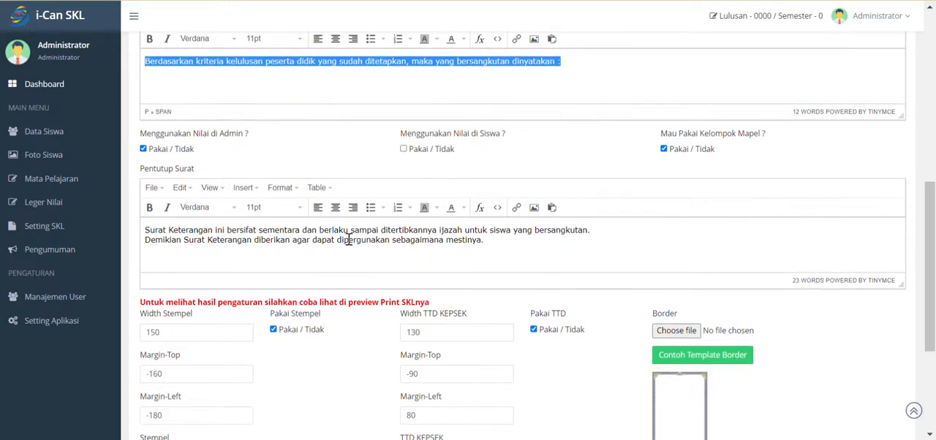
pyautogui.moveTo(485, 240); pyautogui.dragTo(144, 230)
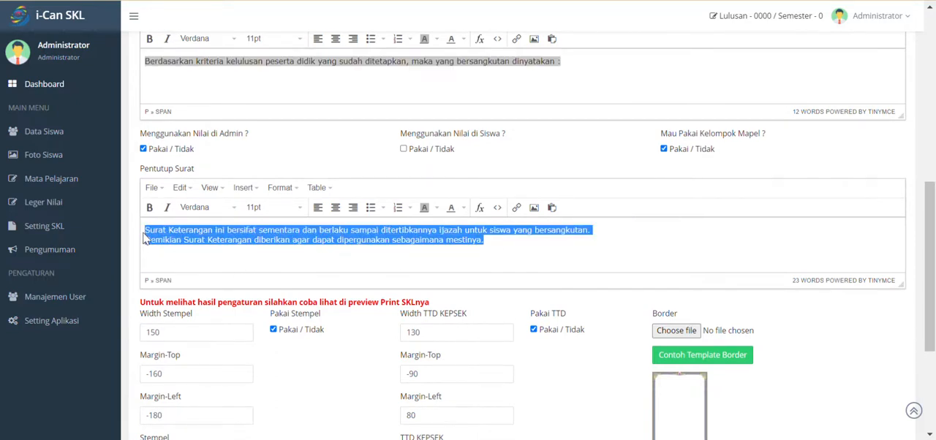
# - Examine the template's stamp, headmaster signature, border, photo and paper size settings
pyautogui.scroll(-3, 371, 179)
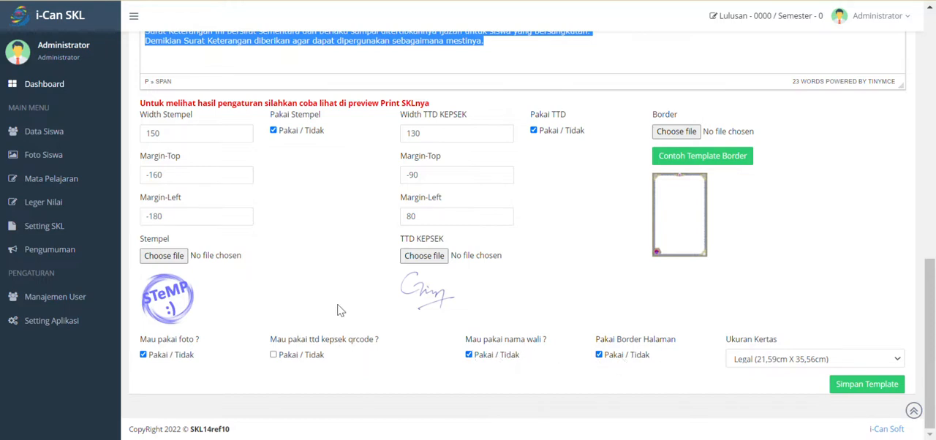
pyautogui.scroll(1, 535, 271)
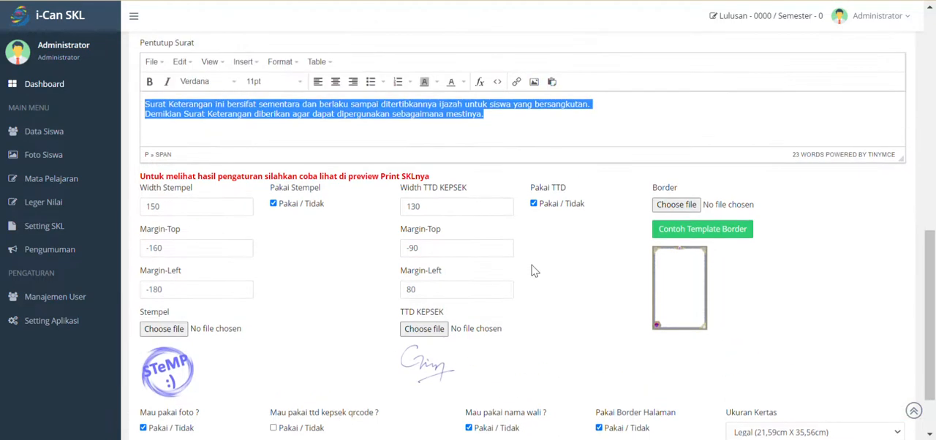
pyautogui.scroll(-1, 535, 272)
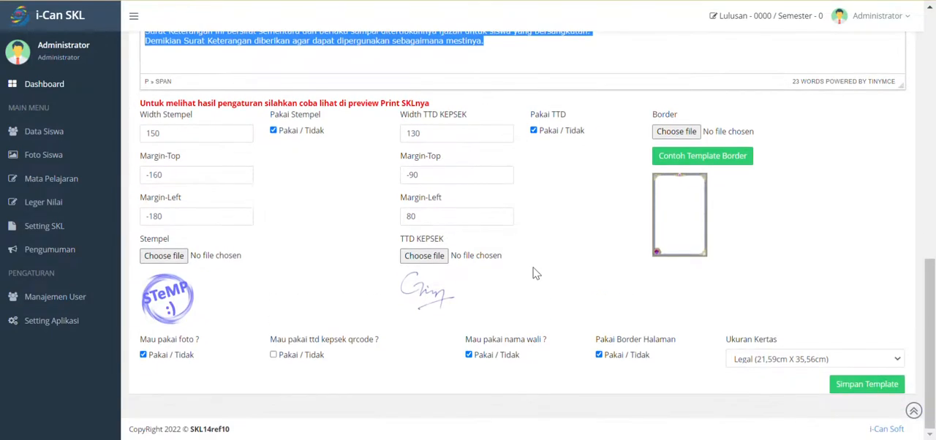
pyautogui.scroll(10, 535, 272)
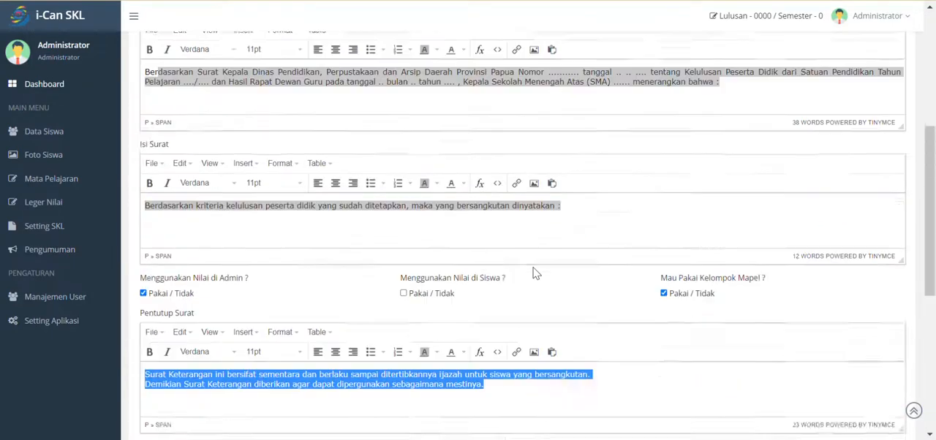
# - Set the template's paper size to Folio / F4 (21,59cm X 32,02cm) and save the template
pyautogui.scroll(-5, 535, 272)
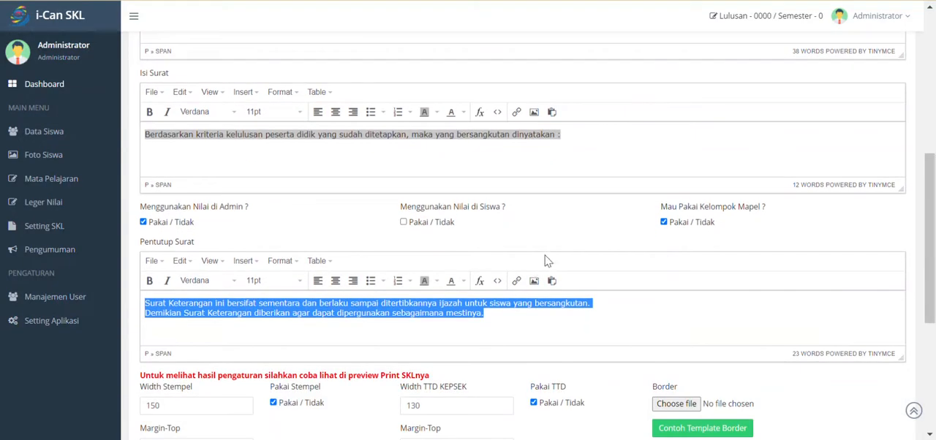
pyautogui.scroll(-1, 619, 246)
pyautogui.scroll(-1, 620, 244)
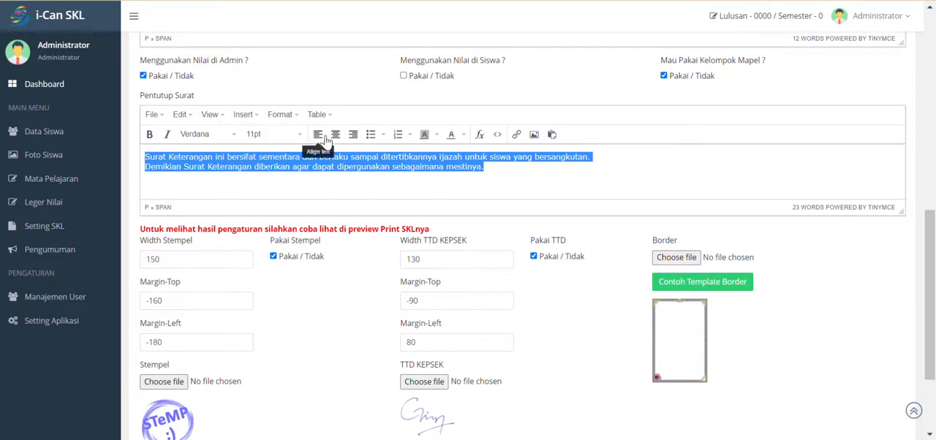
pyautogui.click(493, 166)
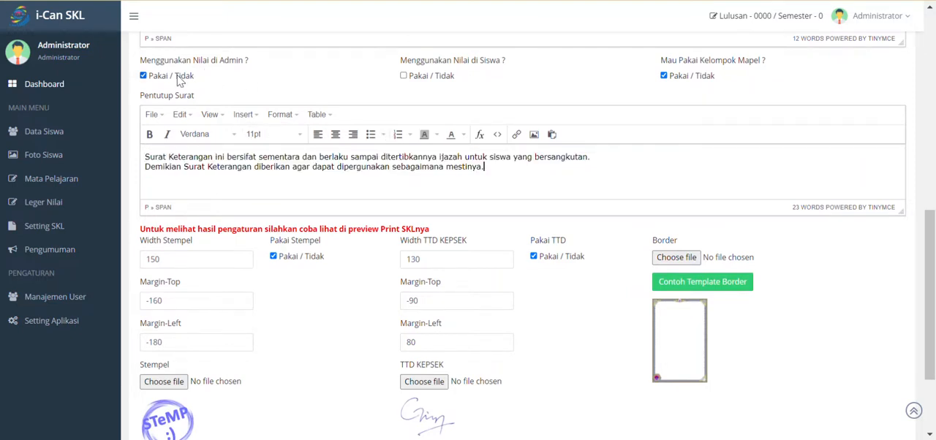
pyautogui.scroll(1, 179, 81)
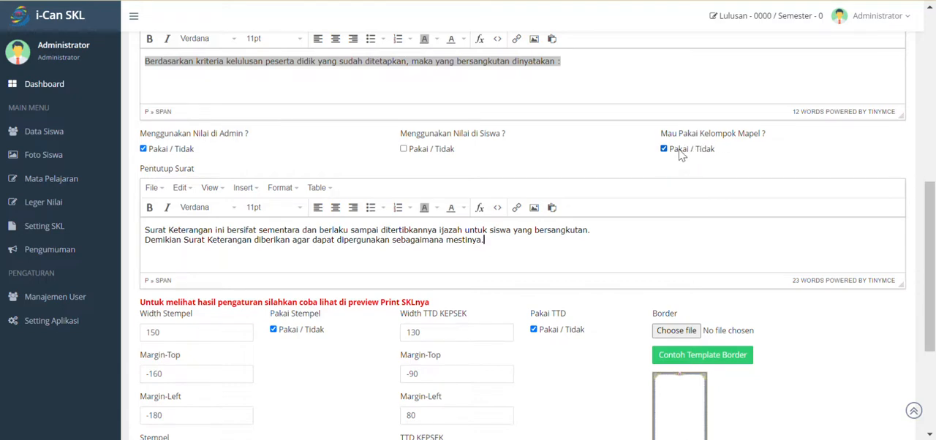
pyautogui.scroll(-3, 680, 154)
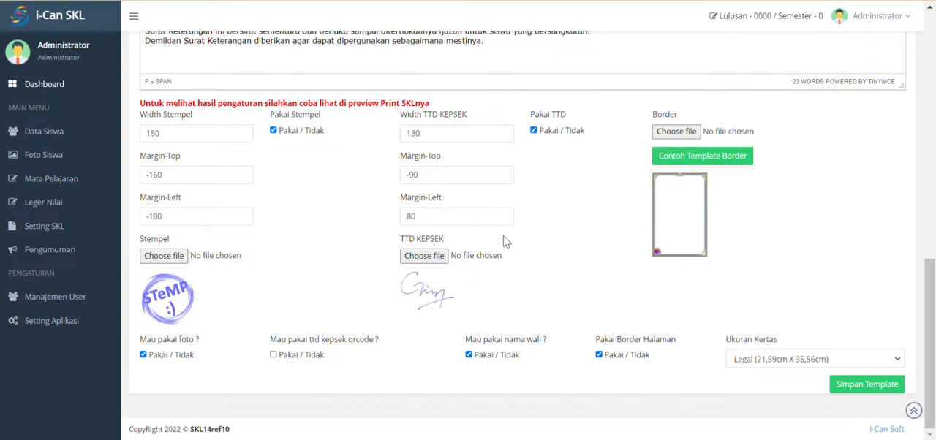
pyautogui.click(768, 359)
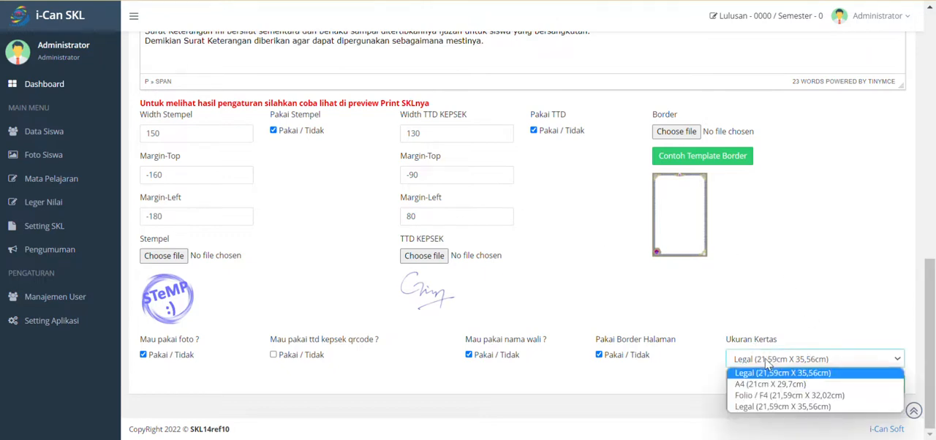
pyautogui.click(753, 398)
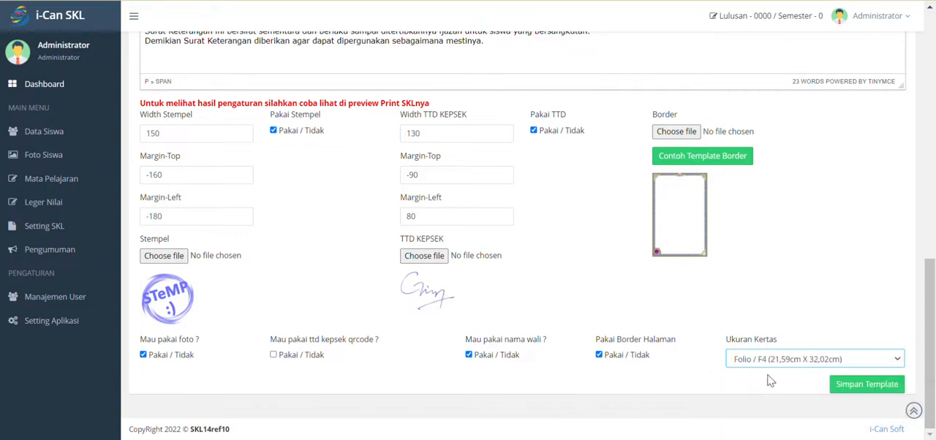
pyautogui.click(869, 386)
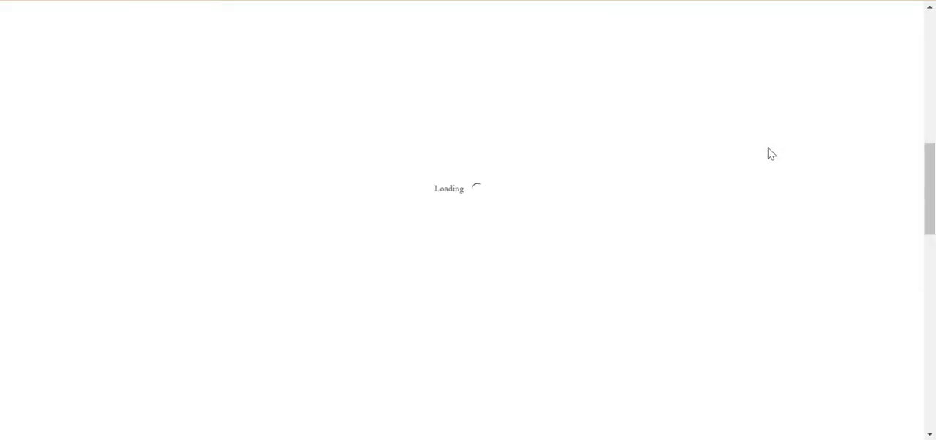
# - Download the Excel format for importing student data from Data Siswa and open the file in Excel
pyautogui.scroll(5, 611, 260)
pyautogui.scroll(4, 611, 259)
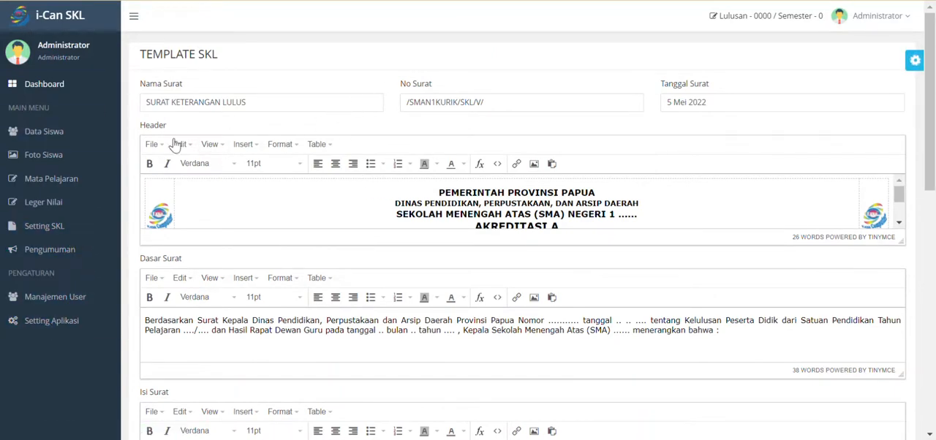
pyautogui.click(86, 137)
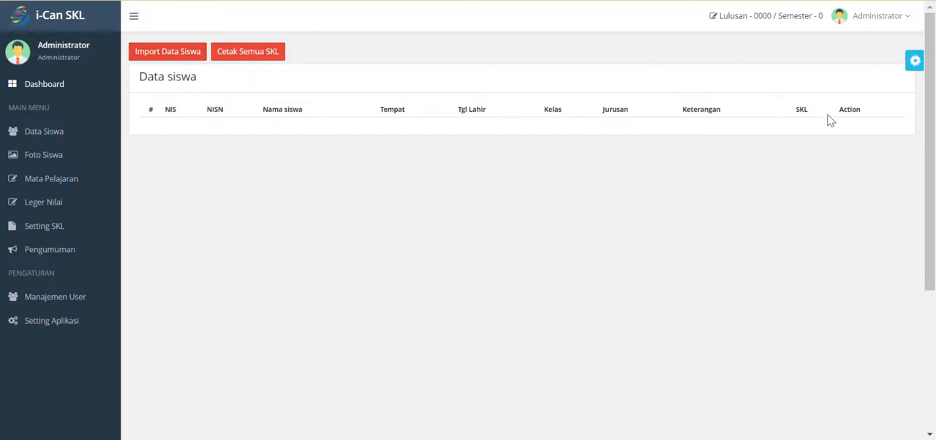
pyautogui.click(183, 58)
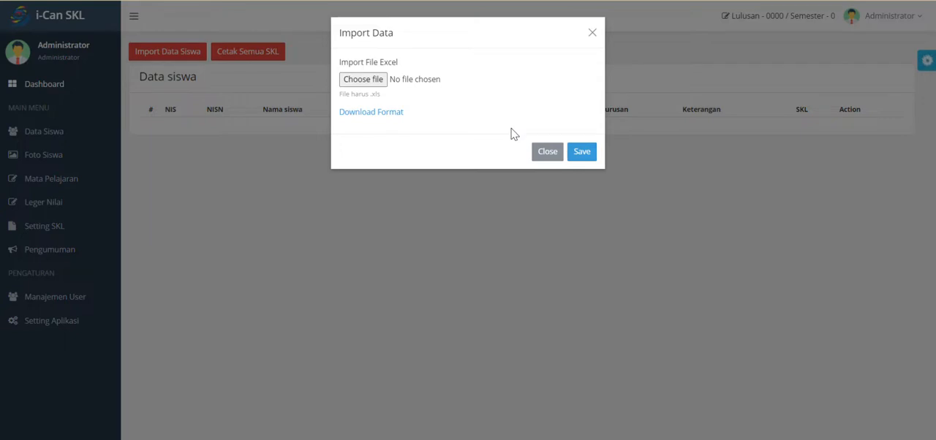
pyautogui.click(383, 115)
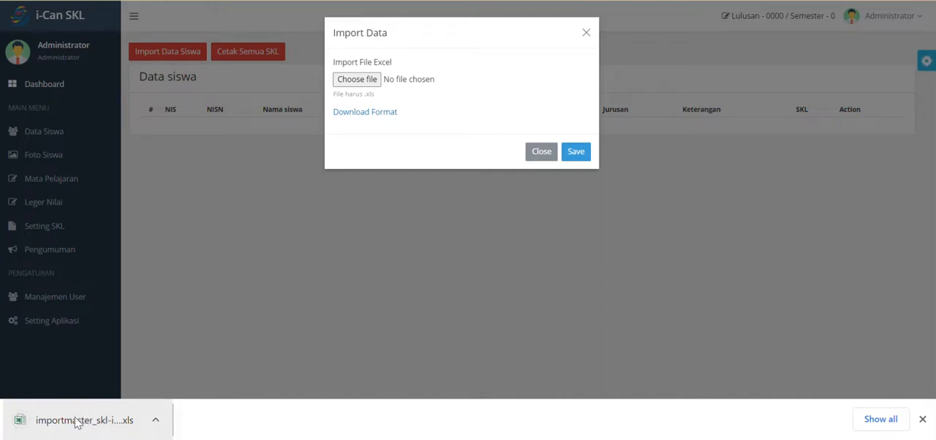
pyautogui.click(77, 425)
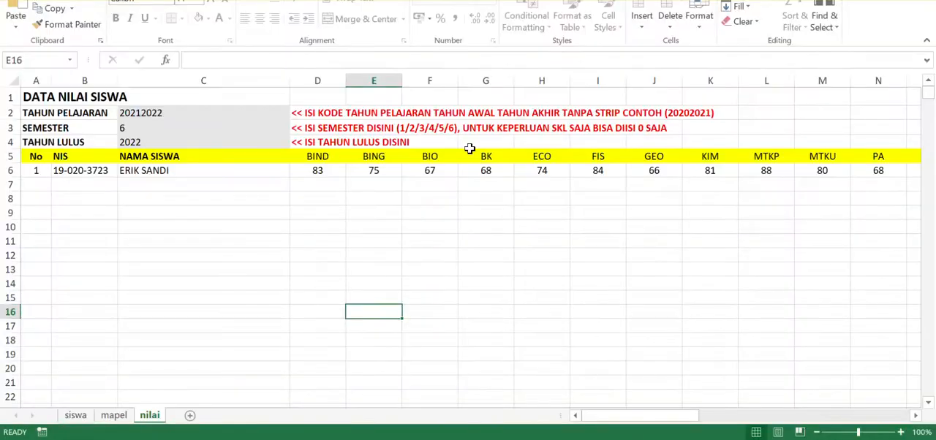
# - Examine the siswa, mapel and nilai sheets, including the NIS and student name columns on siswa and nilai
pyautogui.click(76, 416)
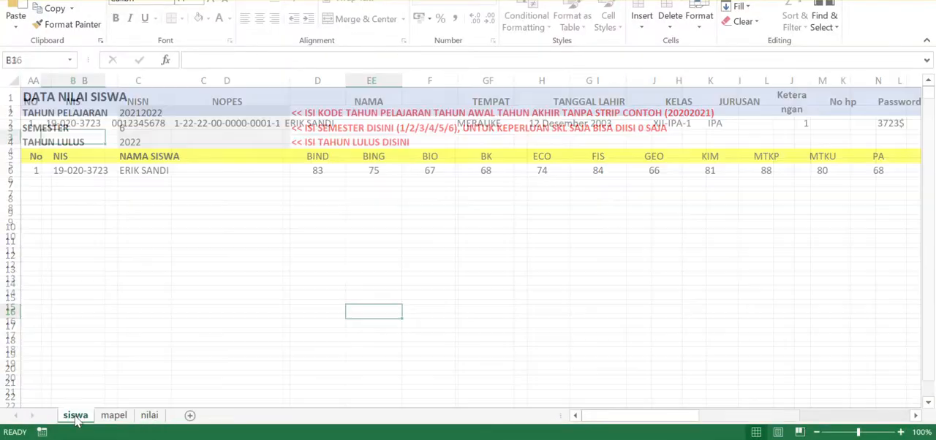
pyautogui.click(107, 190)
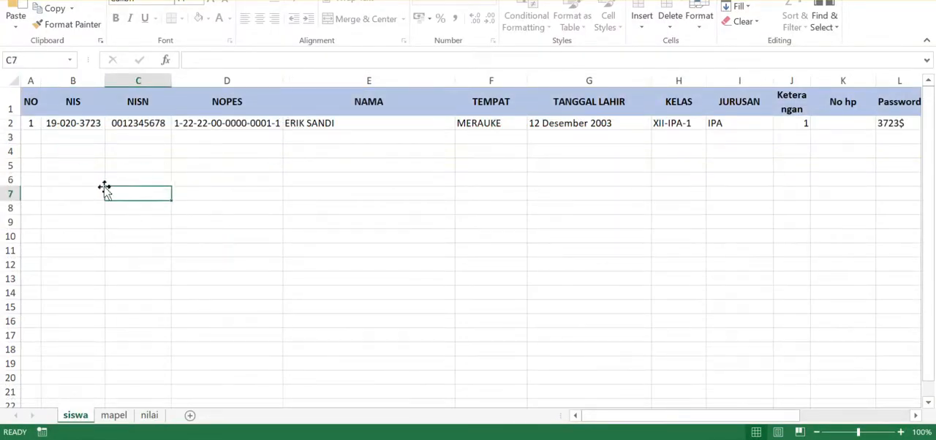
pyautogui.click(94, 137)
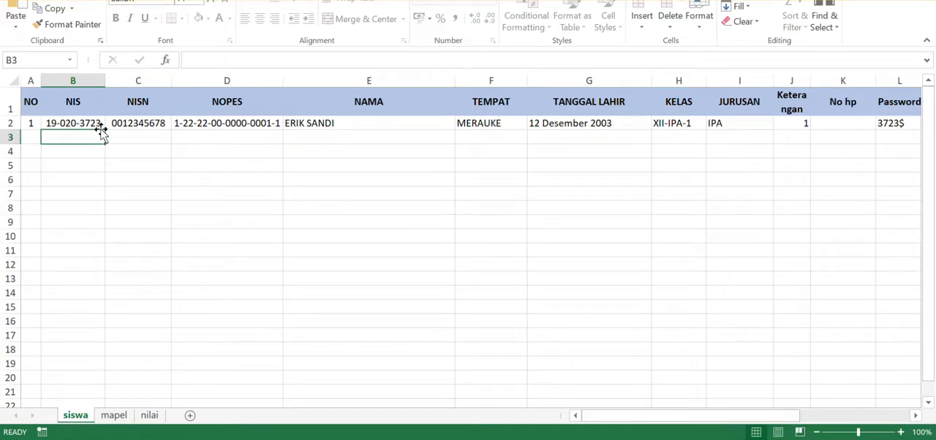
pyautogui.click(113, 415)
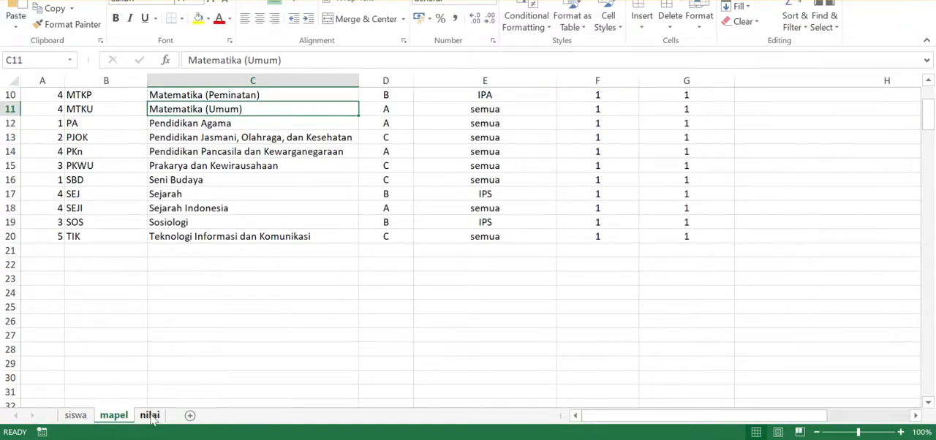
pyautogui.click(150, 416)
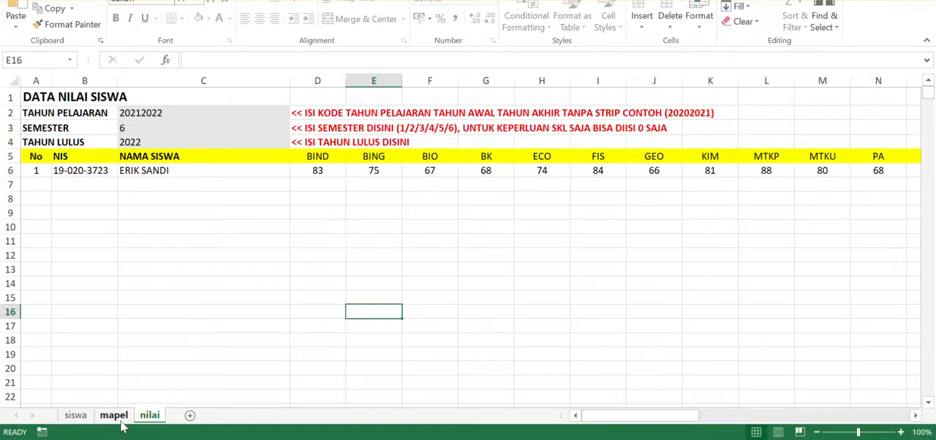
pyautogui.click(75, 416)
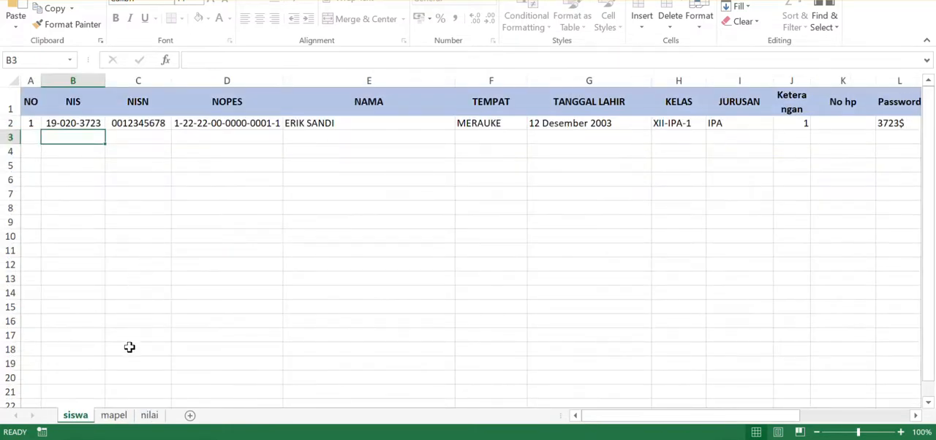
pyautogui.moveTo(612, 421)
pyautogui.mouseDown()
pyautogui.moveTo(730, 436)
pyautogui.moveTo(607, 421)
pyautogui.mouseUp()
pyautogui.moveTo(100, 123); pyautogui.dragTo(123, 129)
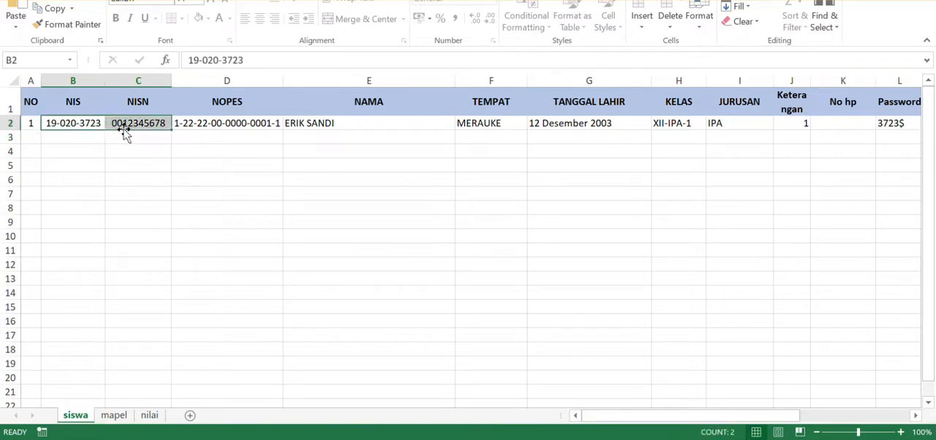
pyautogui.click(150, 415)
pyautogui.click(157, 199)
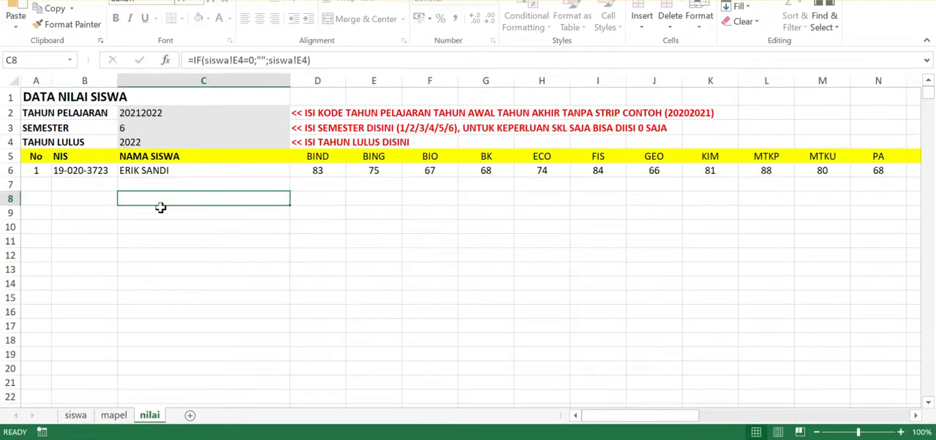
pyautogui.click(143, 183)
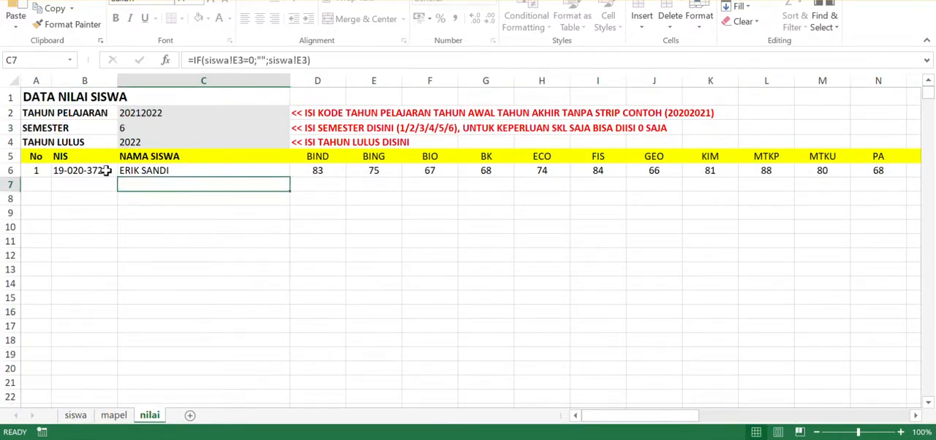
pyautogui.moveTo(104, 171); pyautogui.dragTo(168, 284)
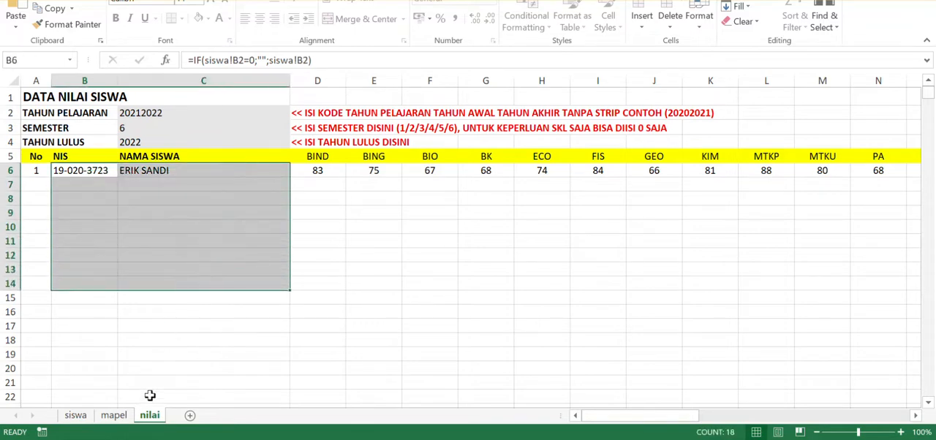
# - Compare the Kode Mapel entries on the mapel sheet with the subject column headers on the nilai sheet
pyautogui.click(113, 414)
pyautogui.scroll(3, 146, 253)
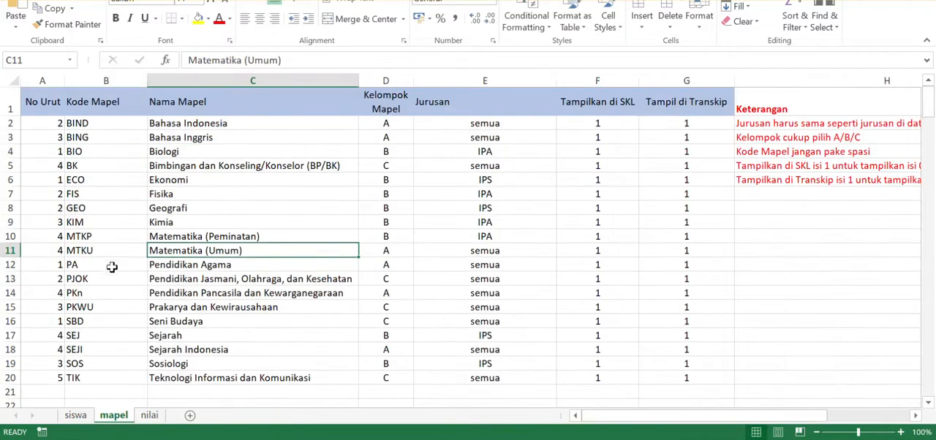
pyautogui.moveTo(111, 124); pyautogui.dragTo(102, 363)
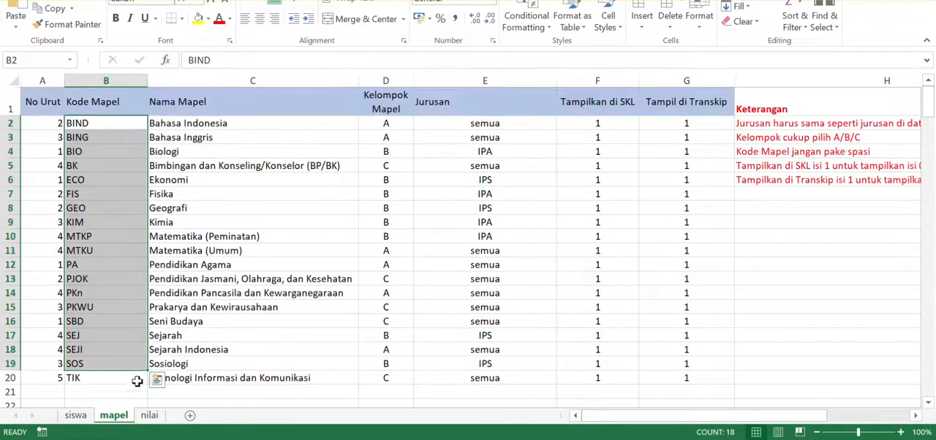
pyautogui.click(99, 381)
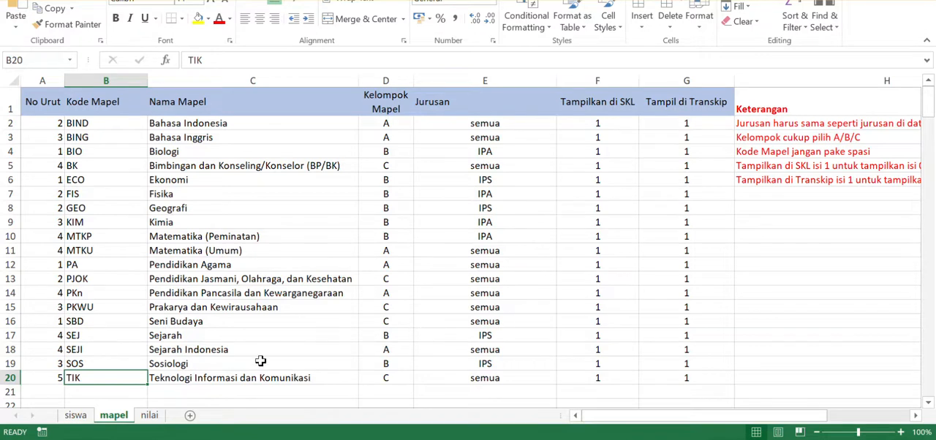
pyautogui.scroll(-1, 256, 361)
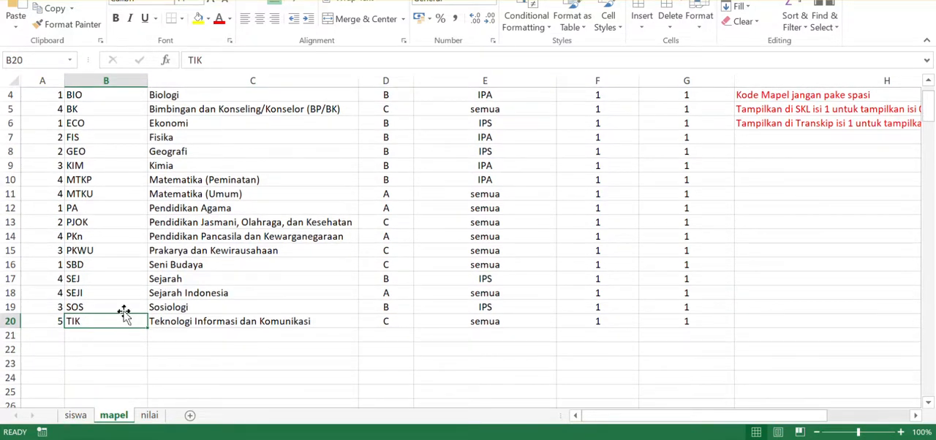
pyautogui.click(149, 415)
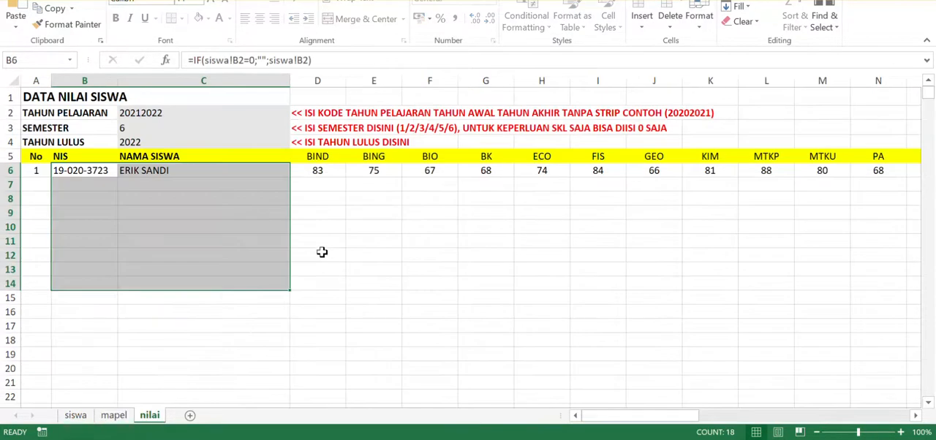
pyautogui.click(325, 157)
pyautogui.moveTo(616, 422); pyautogui.dragTo(690, 422)
pyautogui.moveTo(610, 155); pyautogui.dragTo(333, 158)
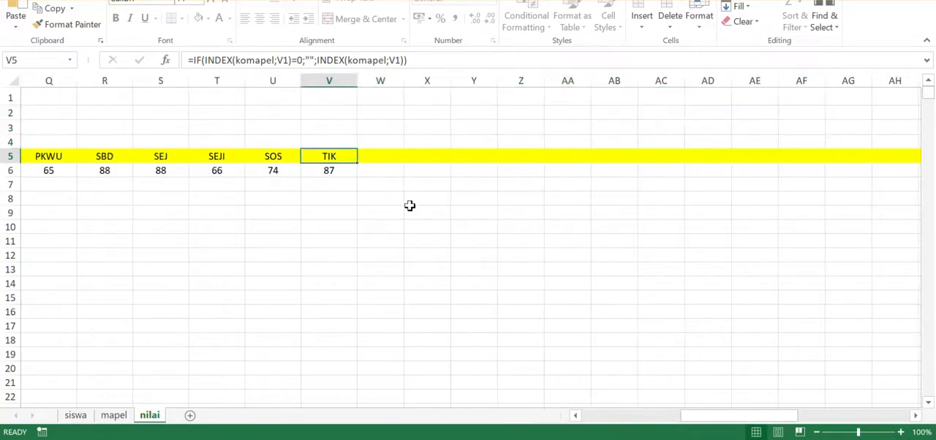
pyautogui.click(588, 417)
pyautogui.click(587, 418)
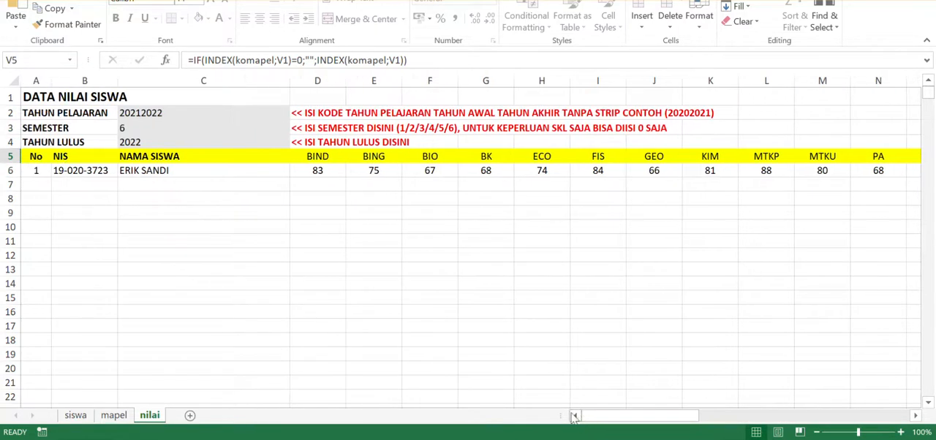
# - Clear the TIK subject's entries from row 20 of the mapel sheet
pyautogui.click(111, 416)
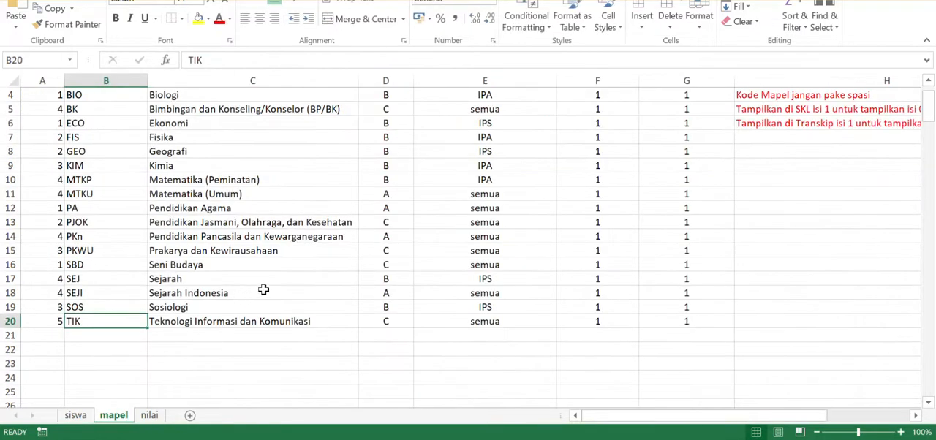
pyautogui.moveTo(36, 319); pyautogui.dragTo(677, 316)
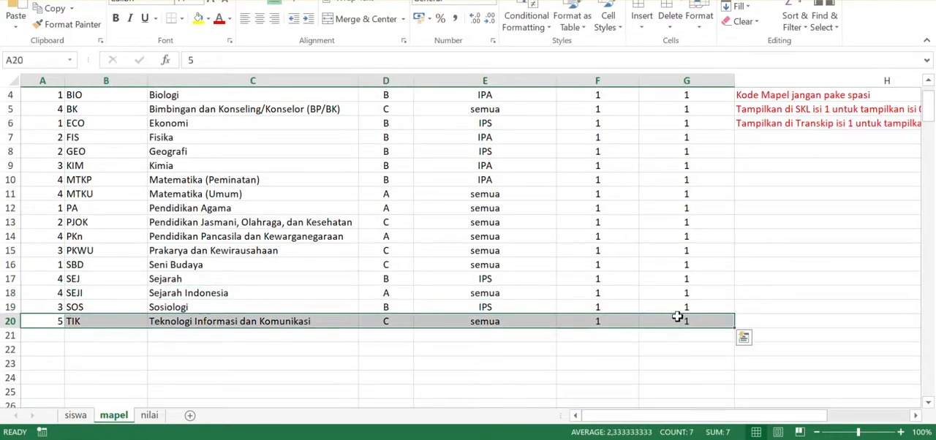
pyautogui.press('Delete')
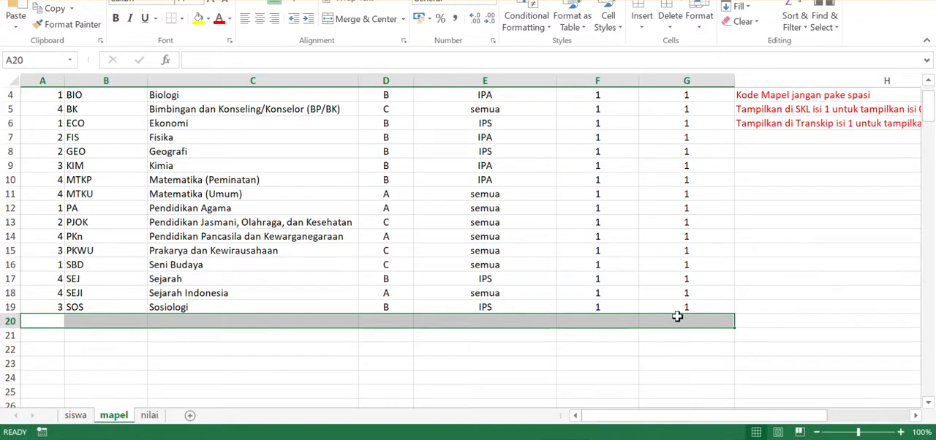
# - Enter LM_SOS as the Kode Mapel in row 20 of the mapel sheet
pyautogui.click(60, 320)
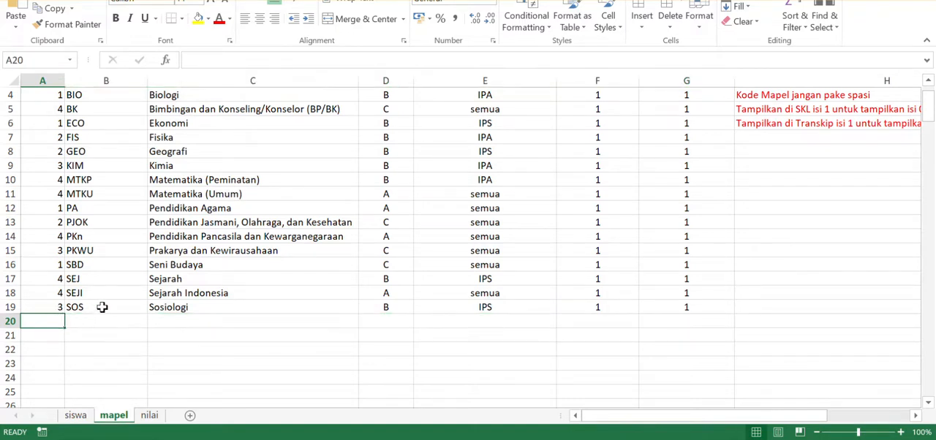
pyautogui.click(100, 307)
pyautogui.click(99, 322)
pyautogui.write('L')
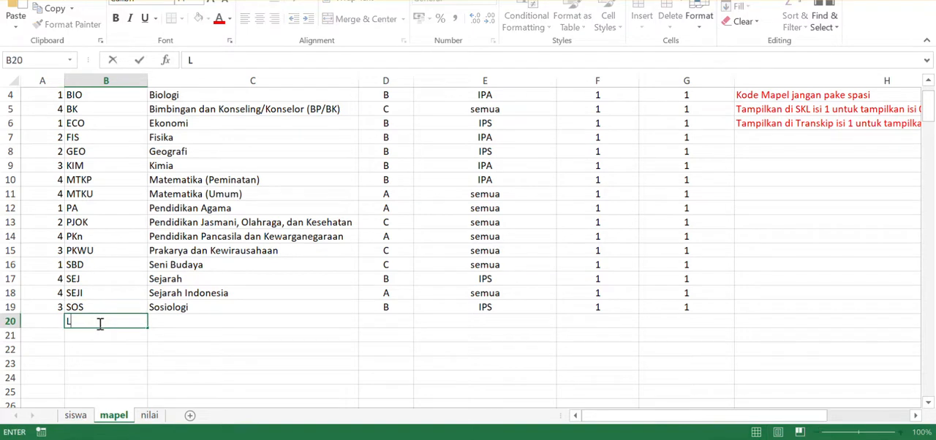
pyautogui.write('M_Sos')
pyautogui.press('BackSpace')
pyautogui.press('BackSpace')
pyautogui.write('OS')
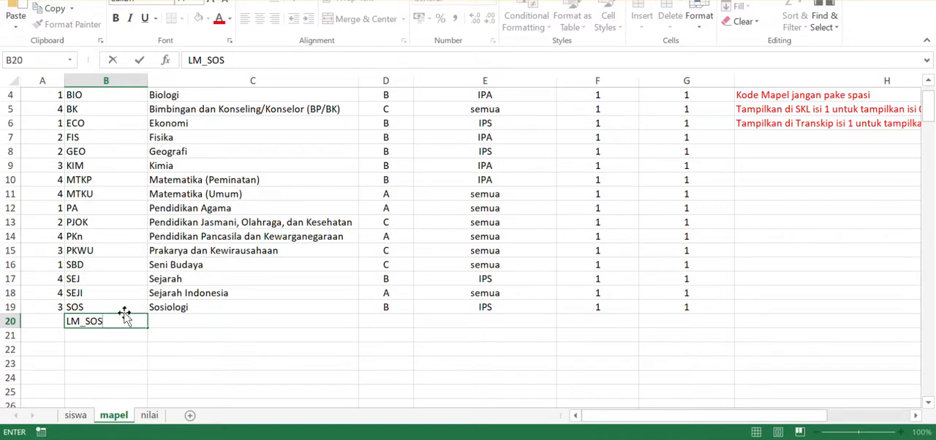
# - Enter Lintas Minat Sosiologi as the Nama Mapel for LM_SOS in row 20
pyautogui.click(189, 308)
pyautogui.click(193, 321)
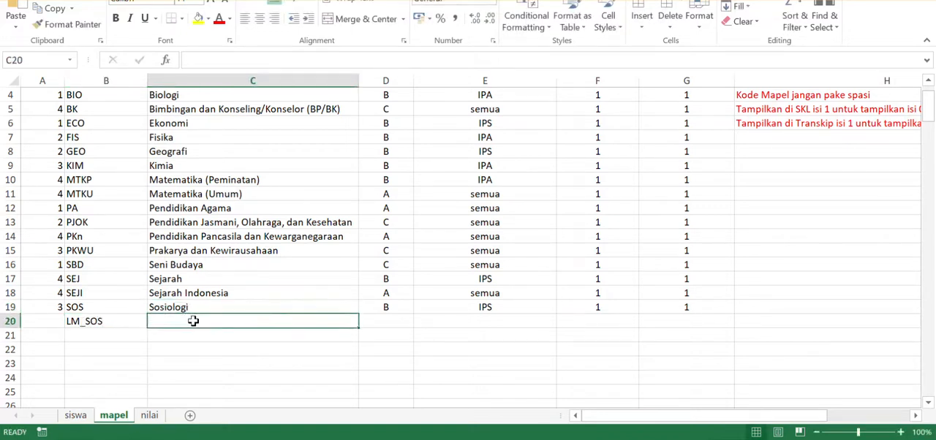
pyautogui.write('Lintas Minat')
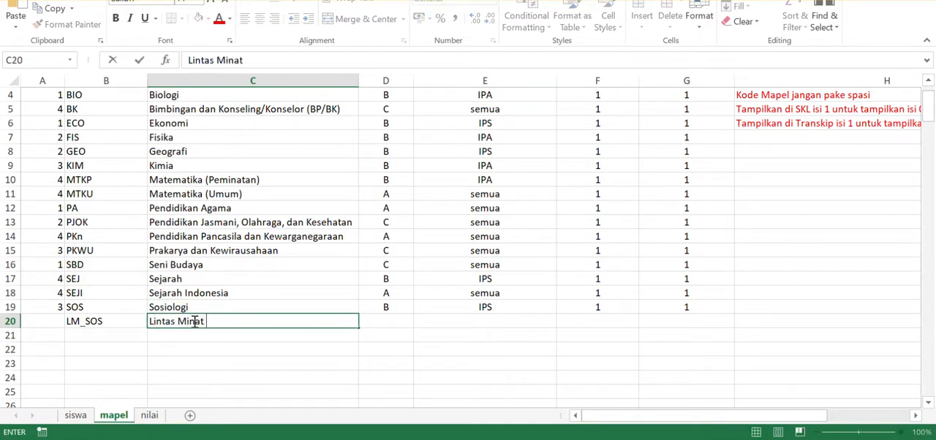
pyautogui.write(' Sosiologi')
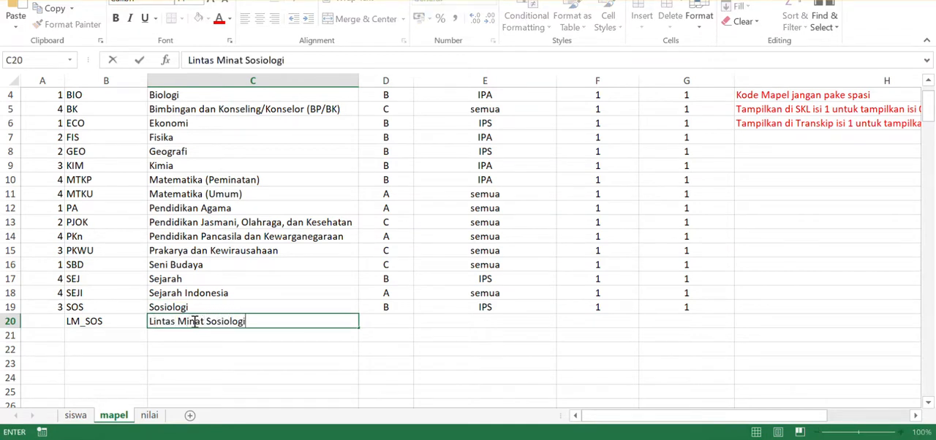
pyautogui.click(191, 337)
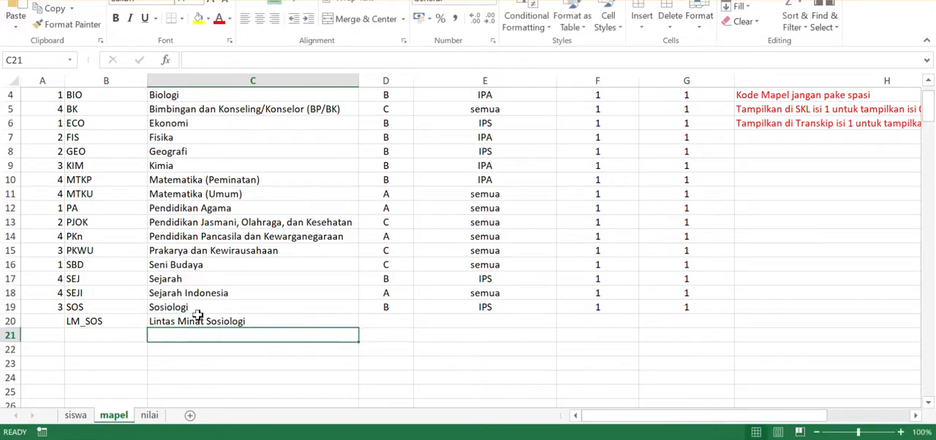
# - Add a subject in row 21 with the code LM_Geografi and the name Lintas Minat Geografi
pyautogui.click(115, 334)
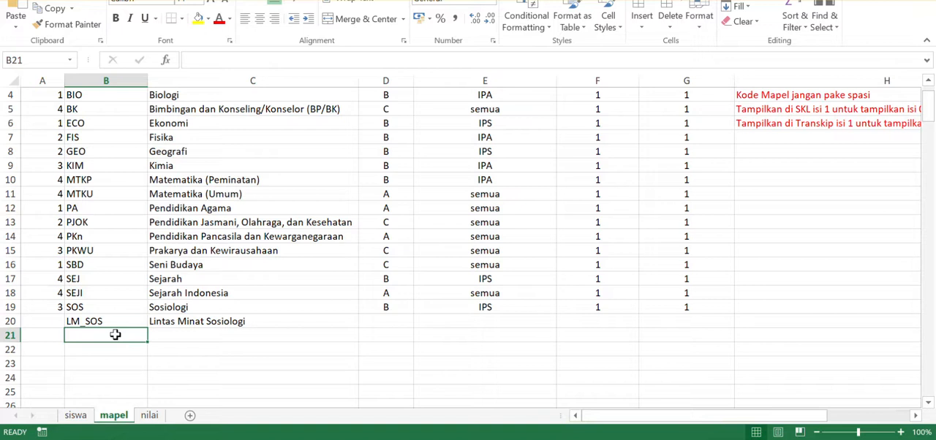
pyautogui.write('LM')
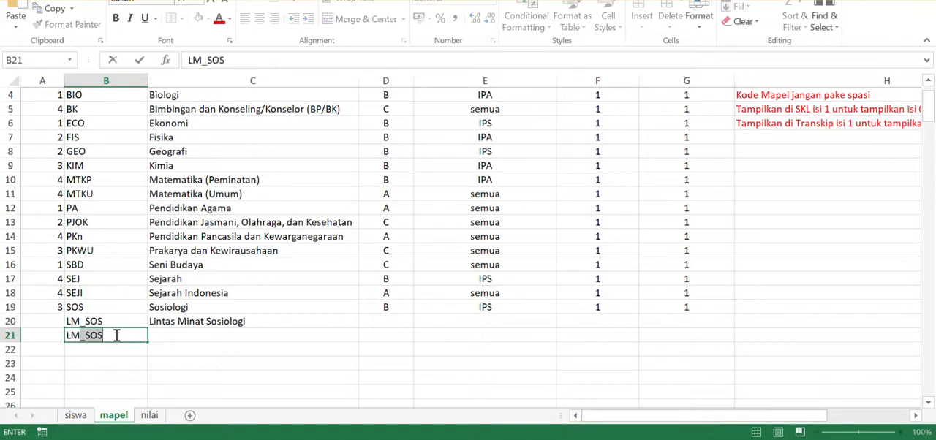
pyautogui.write('_Geografi')
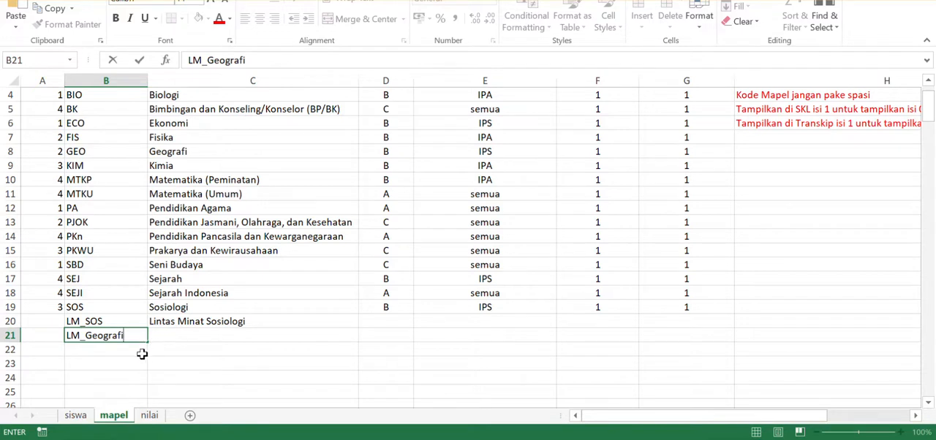
pyautogui.click(257, 335)
pyautogui.write('Lin')
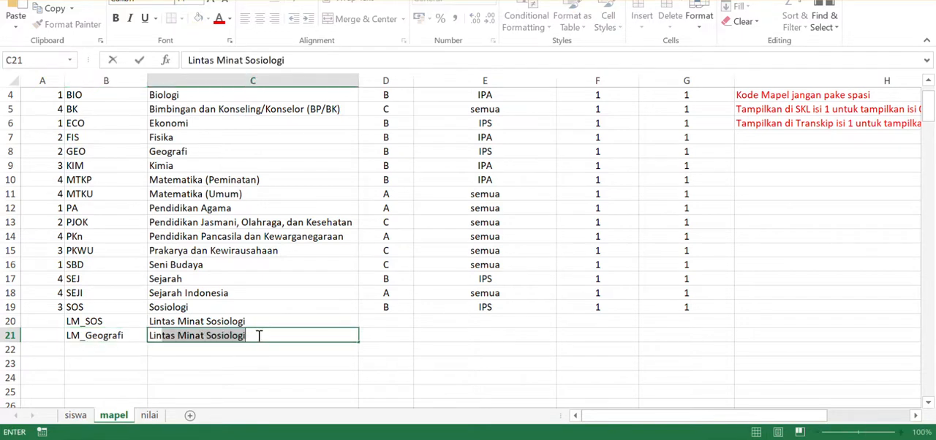
pyautogui.write('tas Minat Ge')
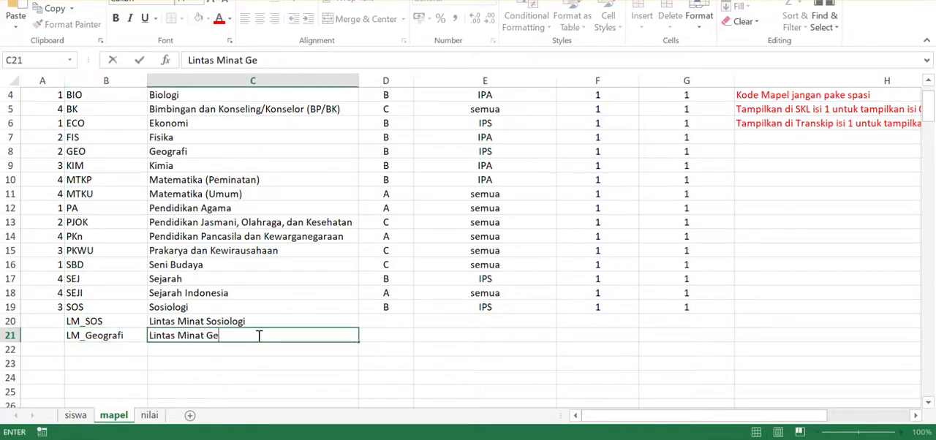
pyautogui.write('ografi')
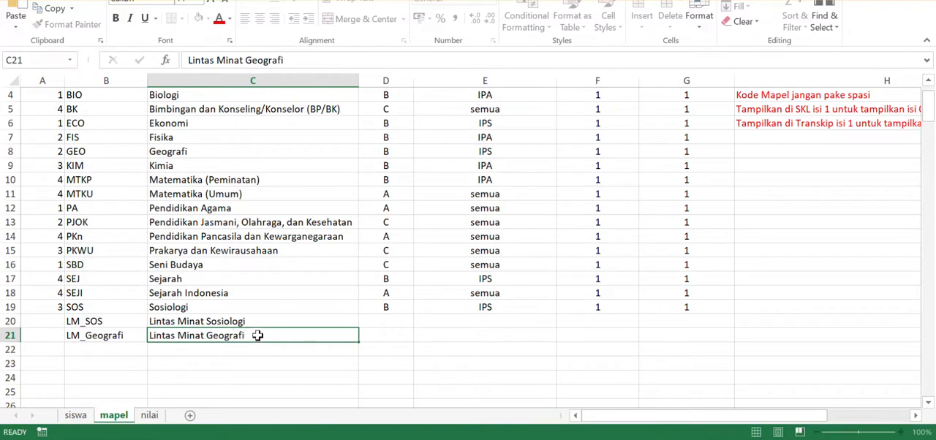
pyautogui.press('Return')
# - Add a subject in row 22 with the code LM_FIS and the name Lintas Minat Fisika
pyautogui.press('Left')
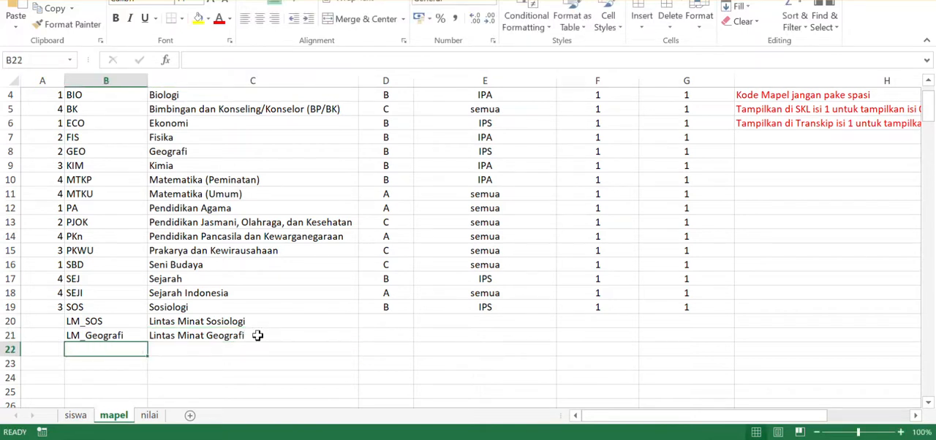
pyautogui.write('LM_FIS')
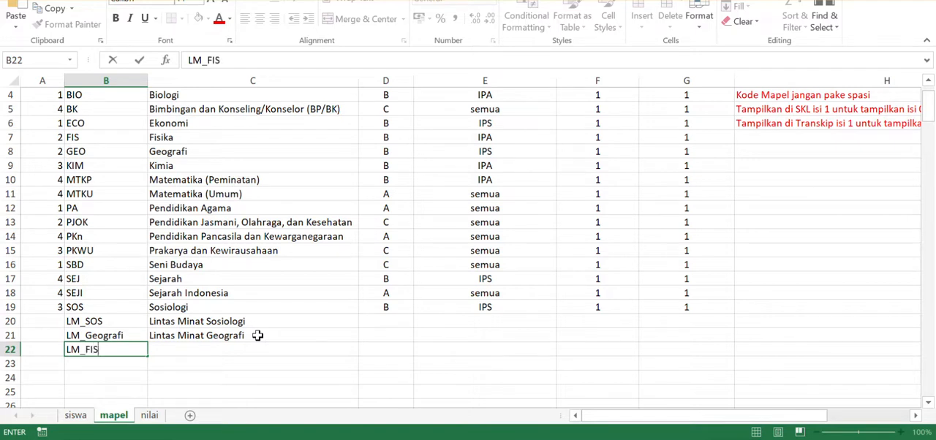
pyautogui.press('Tab')
pyautogui.write('Lintas')
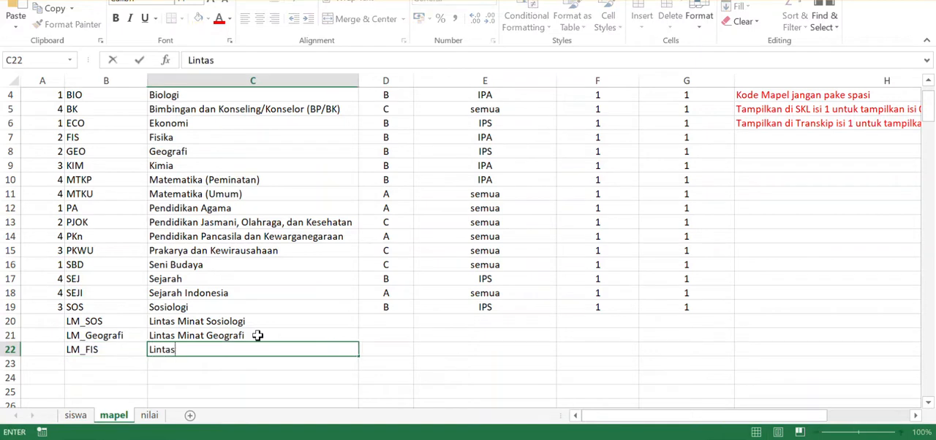
pyautogui.write(' Minat Fisika')
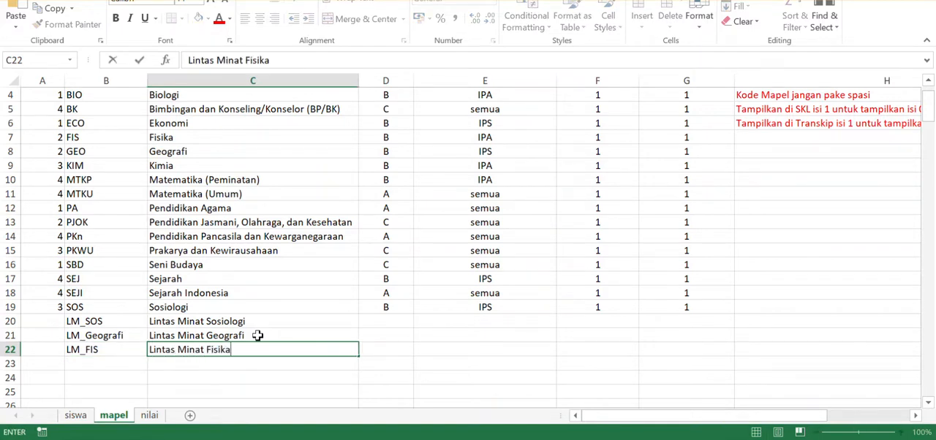
pyautogui.press('Up')
pyautogui.press('Down')
pyautogui.press('Down')
# - Add a subject in row 23 with the code LM_KIM and the name Lintas Minat Kimia
pyautogui.press('Left')
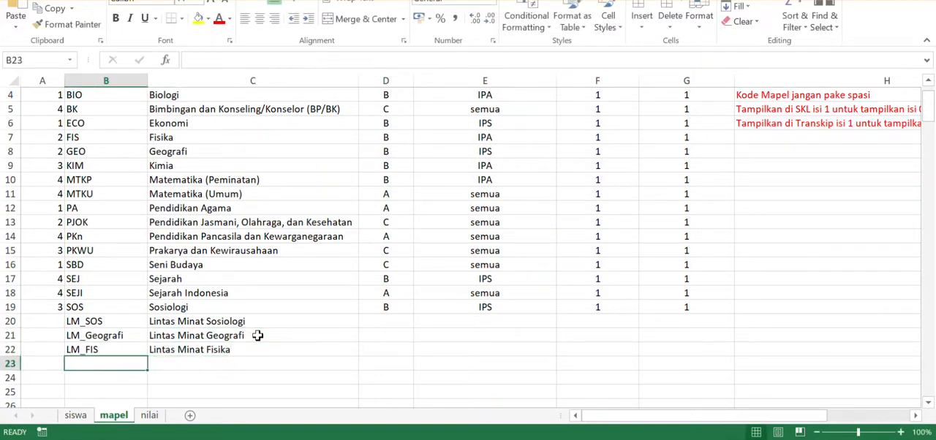
pyautogui.write('LM')
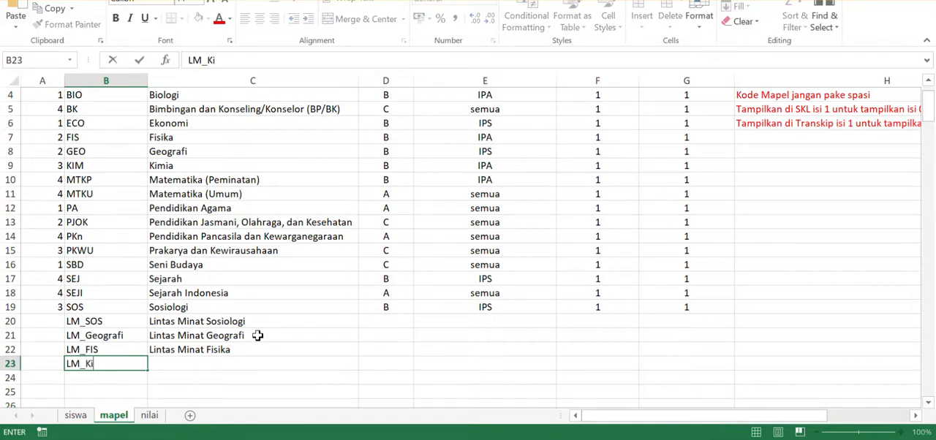
pyautogui.write('_KIM')
pyautogui.press('Tab')
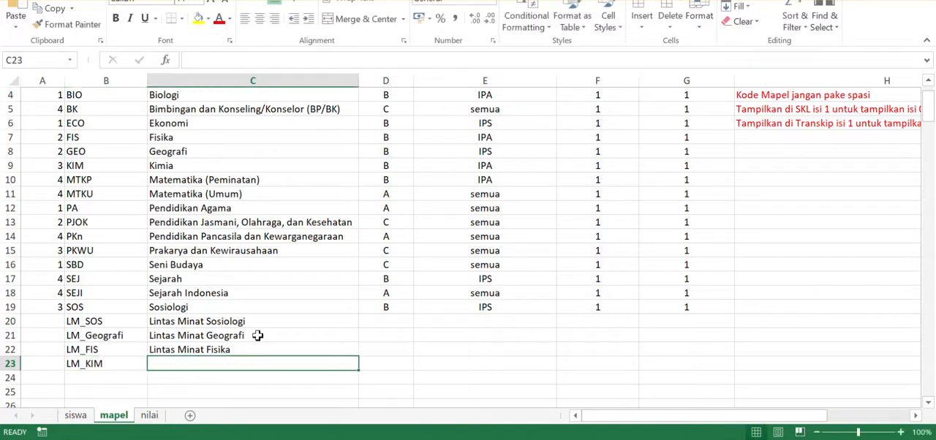
pyautogui.write('Lintas Minat Kimia')
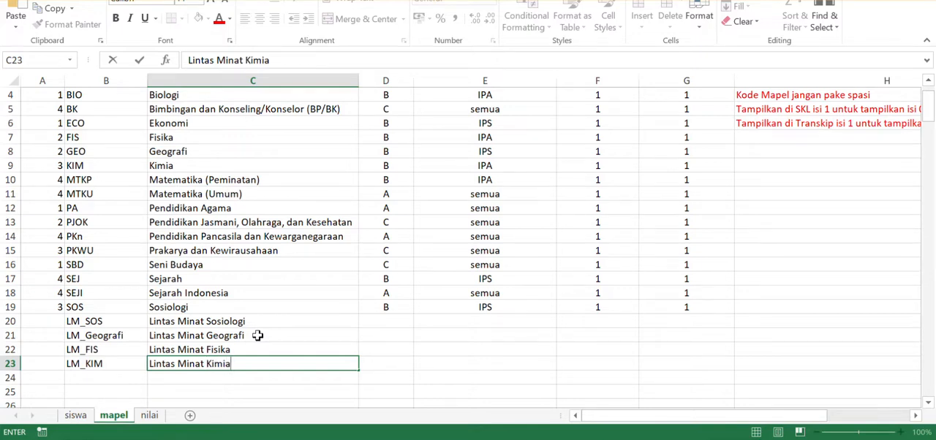
pyautogui.press('Up')
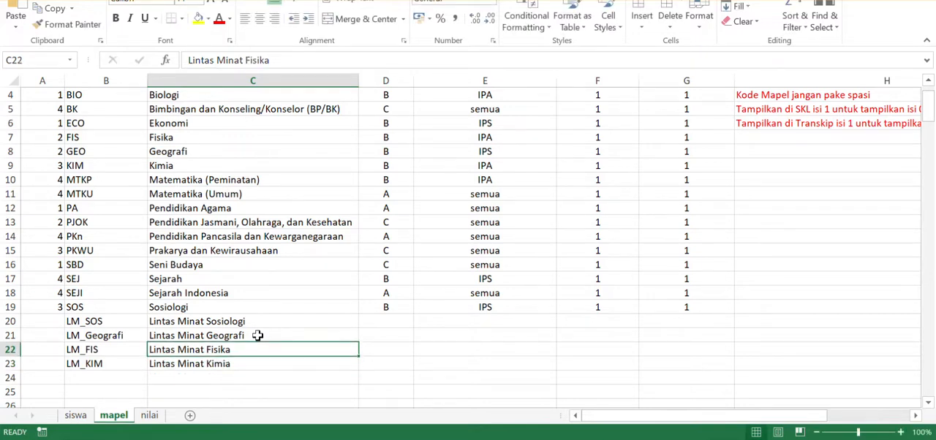
# - Set the Kelompok Mapel to C for the four Lintas Minat subjects in rows 20 to 23
pyautogui.scroll(1, 271, 322)
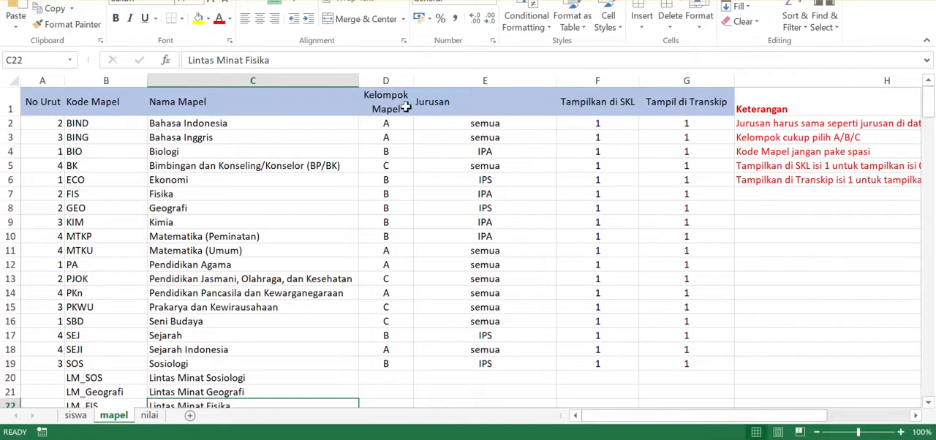
pyautogui.scroll(-2, 385, 205)
pyautogui.scroll(-1, 386, 205)
pyautogui.click(388, 237)
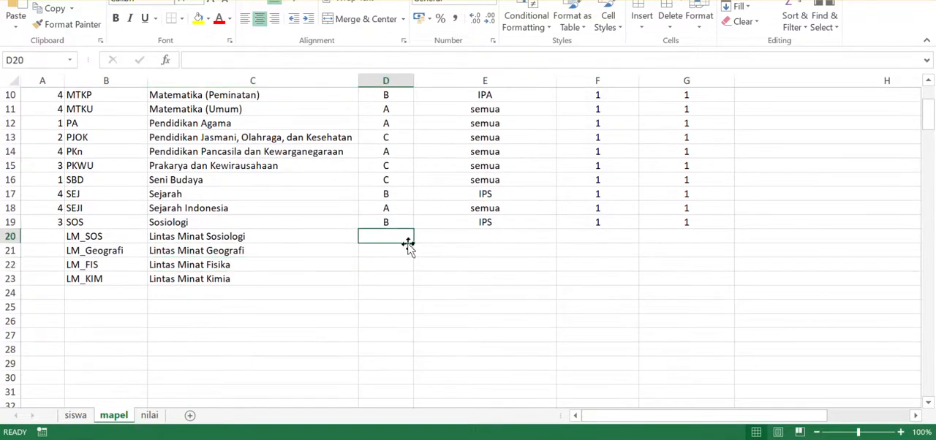
pyautogui.scroll(3, 386, 270)
pyautogui.scroll(-1, 387, 270)
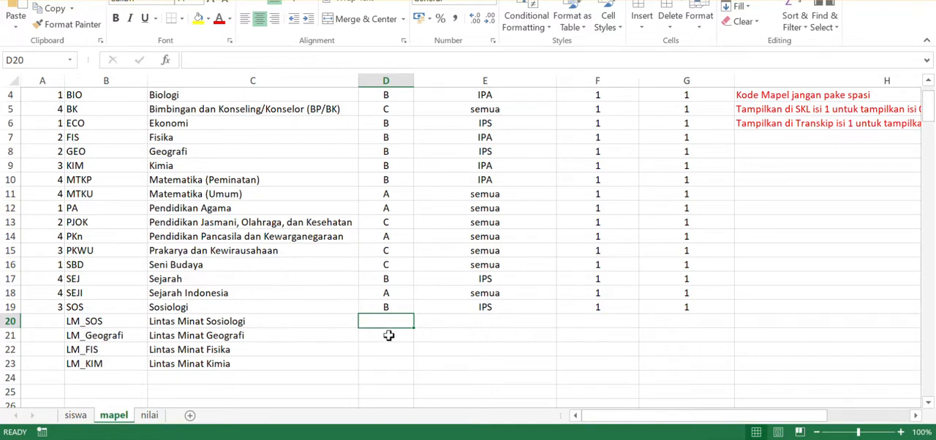
pyautogui.write('C')
pyautogui.press('Return')
pyautogui.write('C')
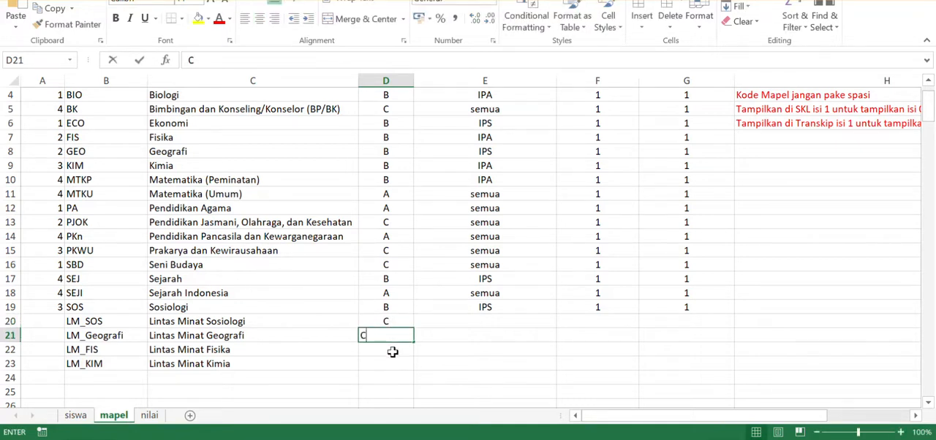
pyautogui.press('Return')
pyautogui.write('C')
pyautogui.press('Return')
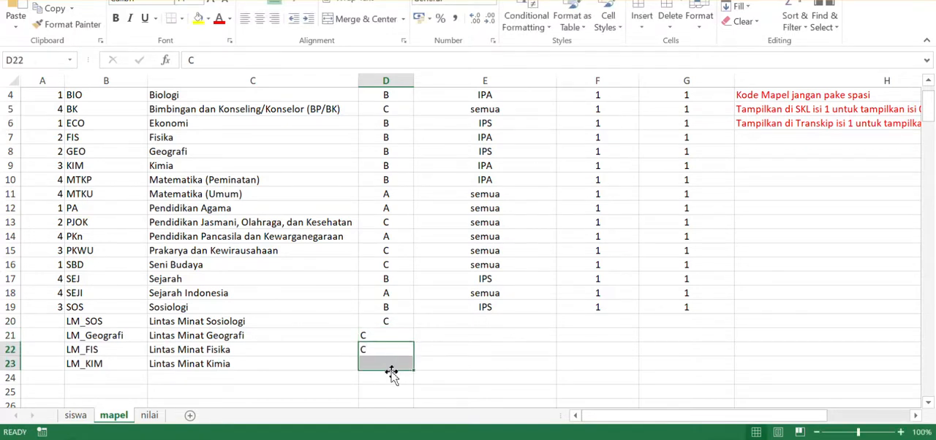
pyautogui.write('C')
# - Set the Jurusan to IPA for Lintas Minat Sosiologi and Lintas Minat Geografi in rows 20 and 21
pyautogui.click(495, 322)
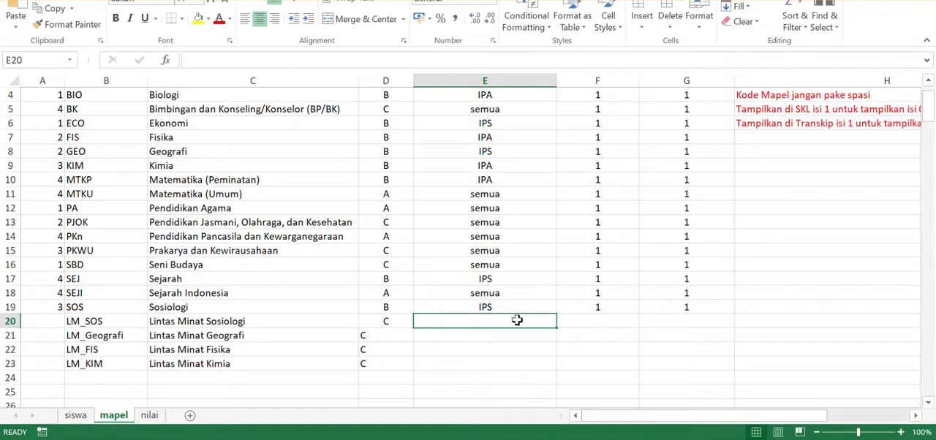
pyautogui.click(88, 327)
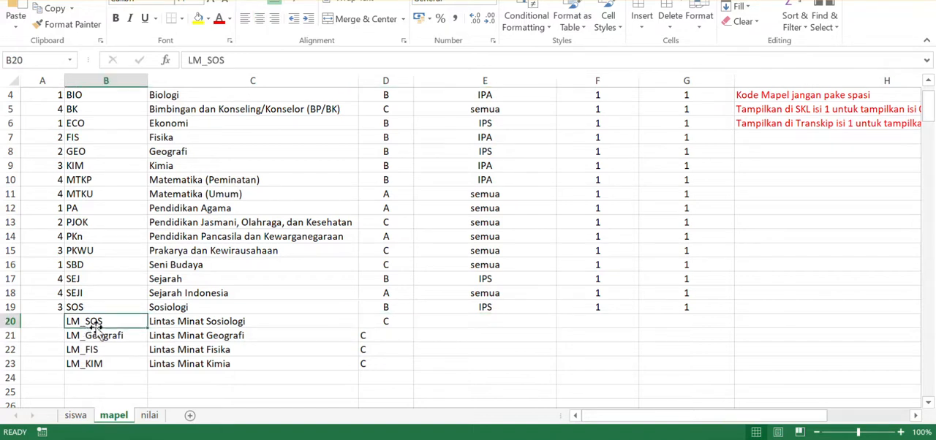
pyautogui.click(489, 321)
pyautogui.write('IP')
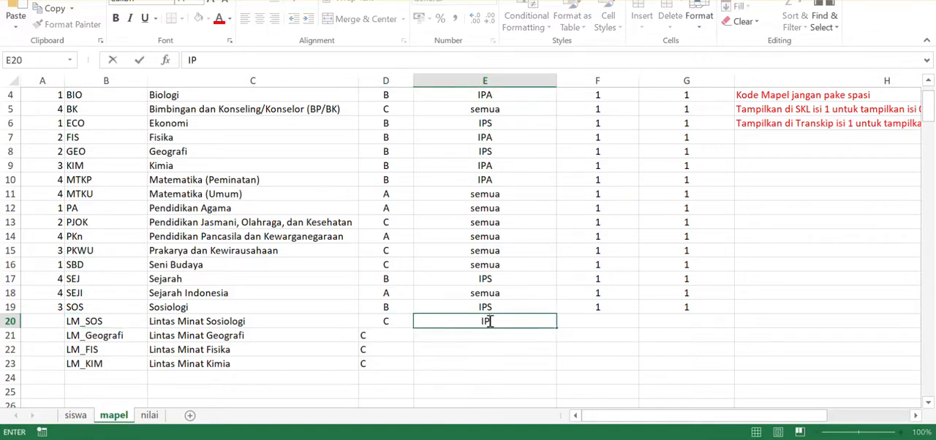
pyautogui.write('A')
pyautogui.press('Return')
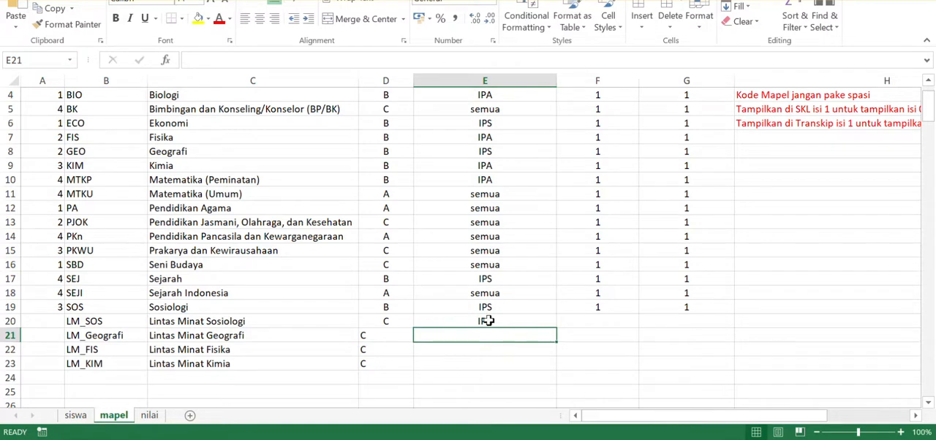
pyautogui.write('IPA')
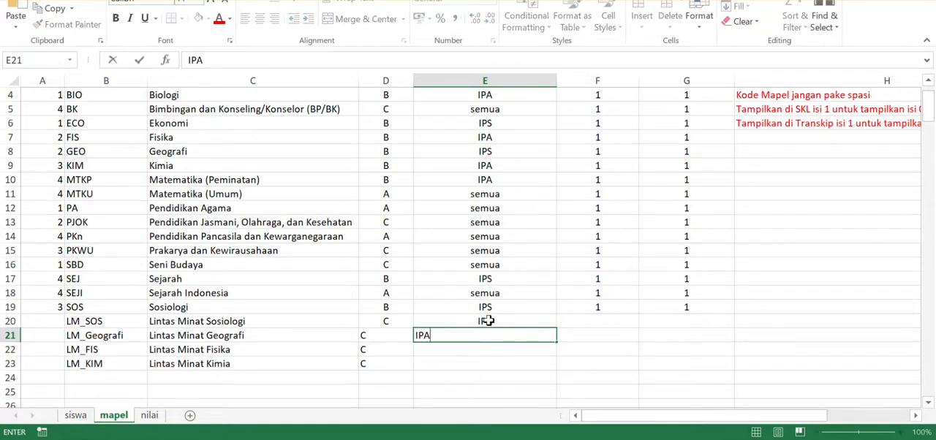
pyautogui.press('Return')
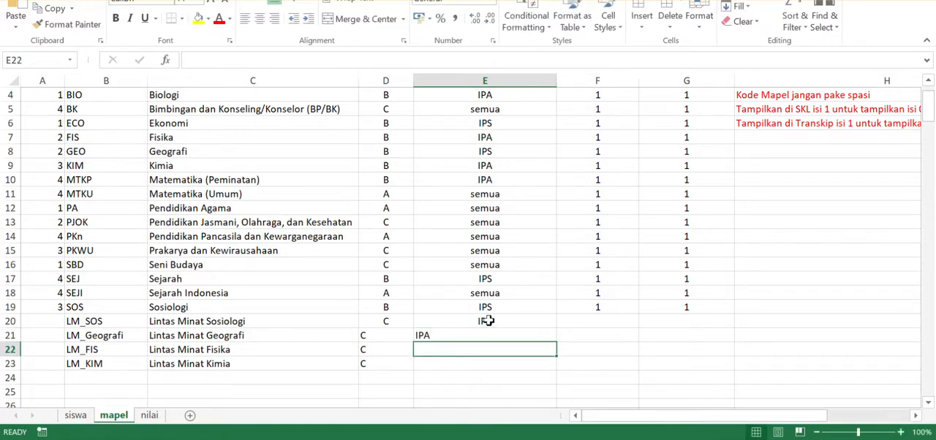
# - Set the Jurusan to IPS for Lintas Minat Fisika and Lintas Minat Kimia in rows 22 and 23
pyautogui.write('J')
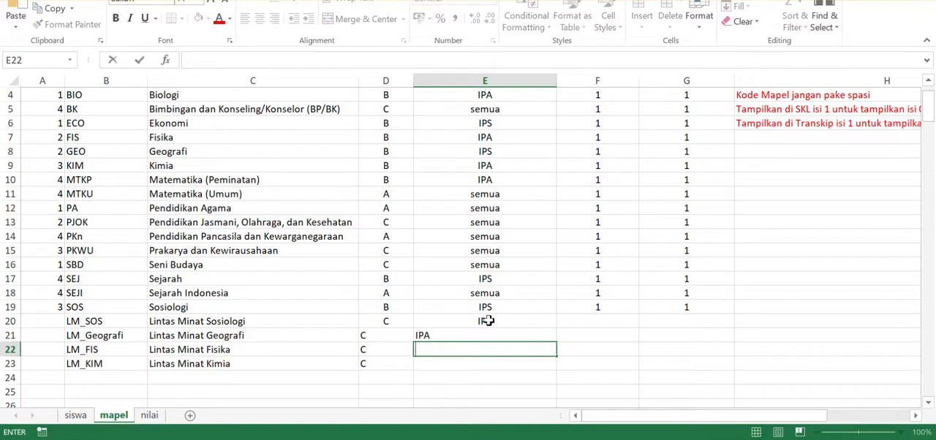
pyautogui.press('Return')
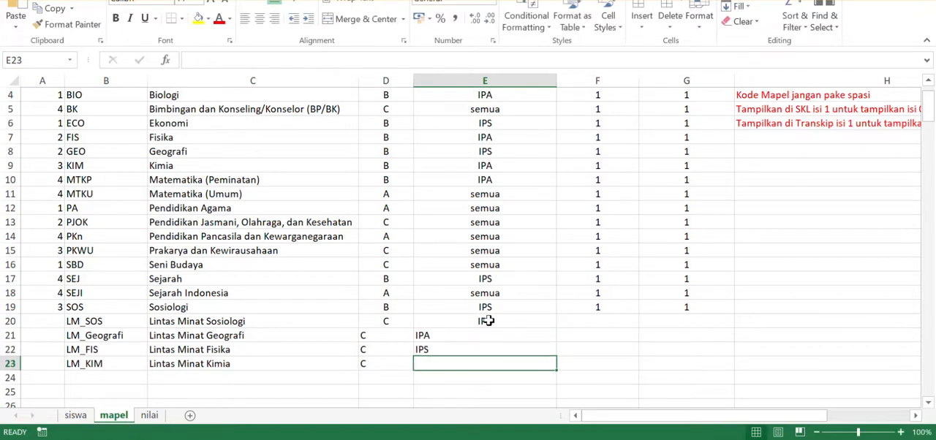
pyautogui.write('IPS')
pyautogui.press('Tab')
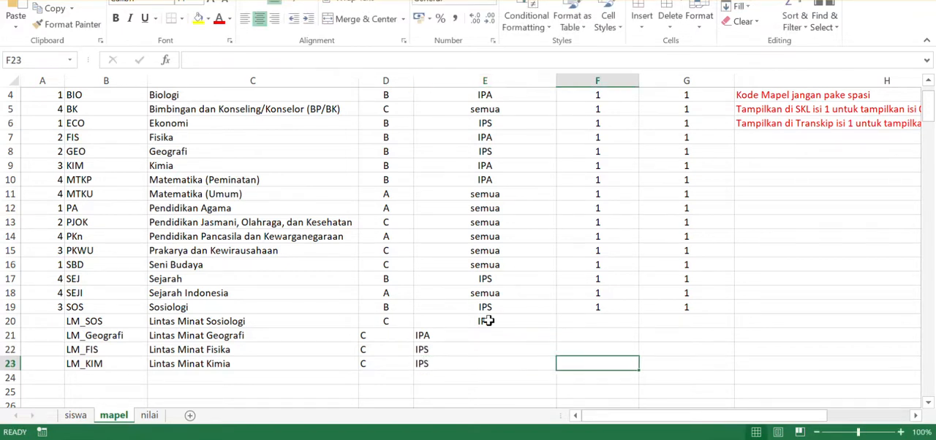
# - Fill the value 1 from row 19 down to row 23 for both Tampilkan di SKL and Tampil di Transkip
pyautogui.press('Up')
pyautogui.press('Up')
pyautogui.press('Up')
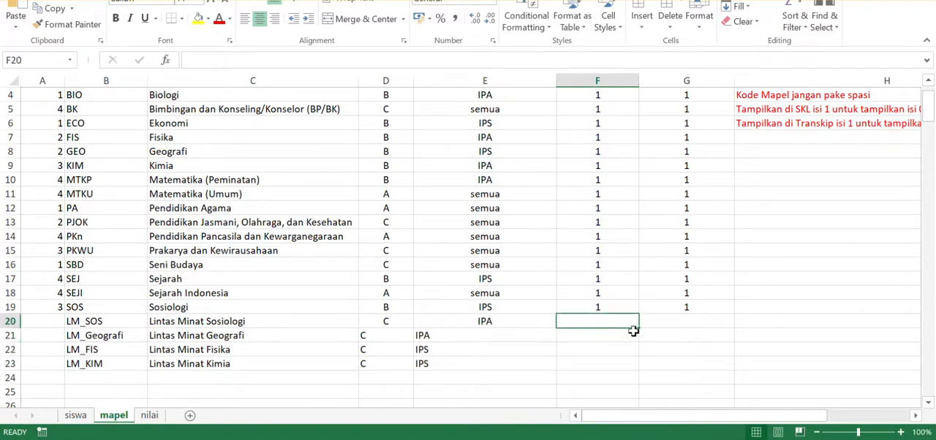
pyautogui.moveTo(627, 311); pyautogui.dragTo(720, 368)
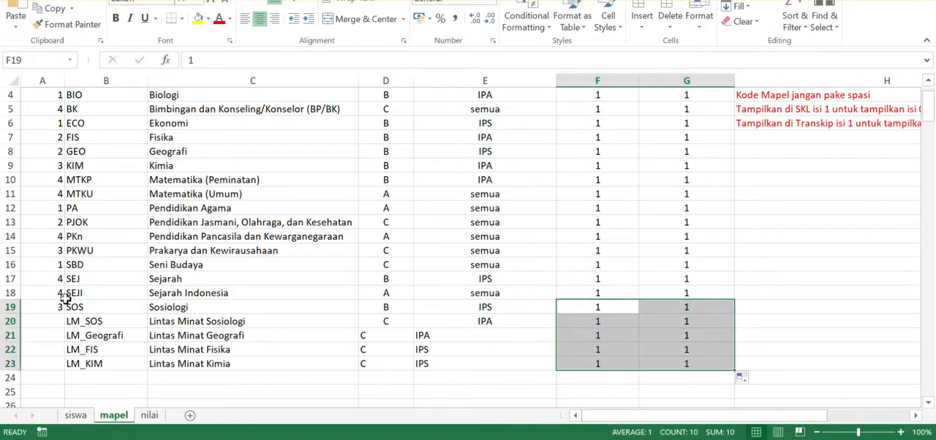
# - Check the group C subjects' numbering and set the No Urut to 4 for LM_SOS and 5 for LM_Geografi
pyautogui.click(388, 267)
pyautogui.click(392, 250)
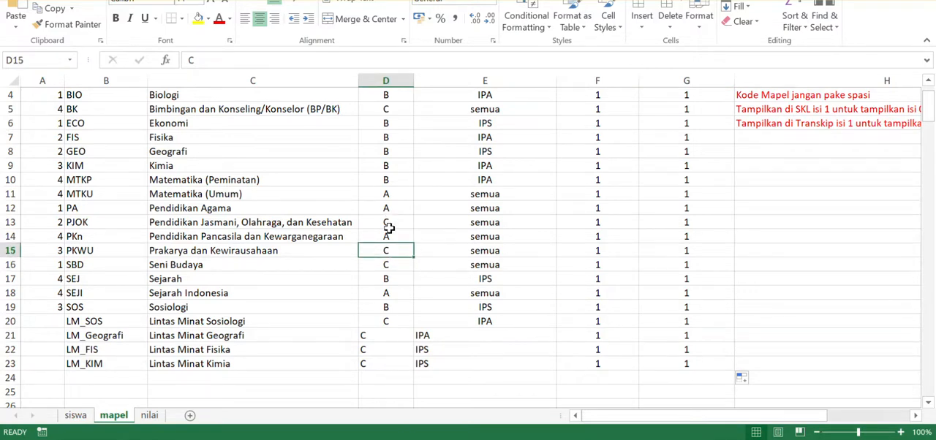
pyautogui.click(389, 221)
pyautogui.click(395, 262)
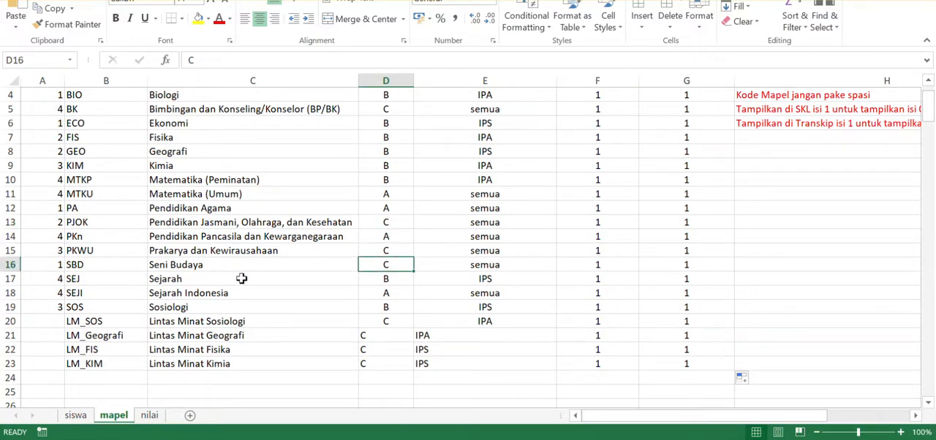
pyautogui.click(379, 253)
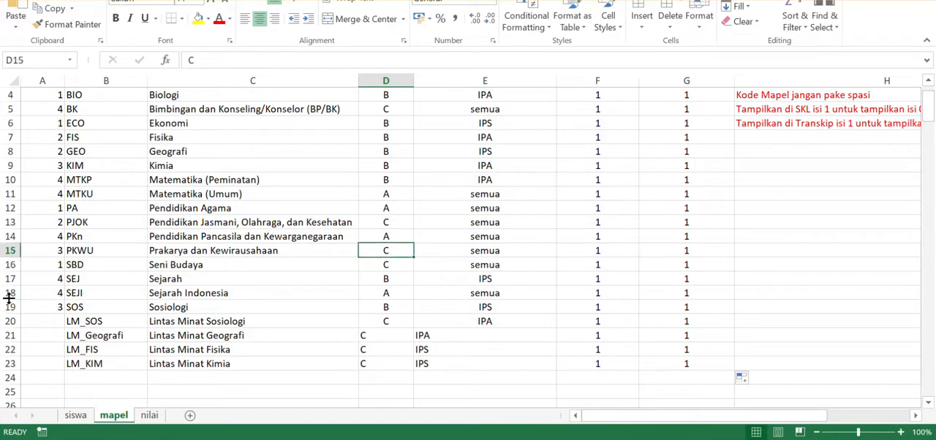
pyautogui.click(55, 324)
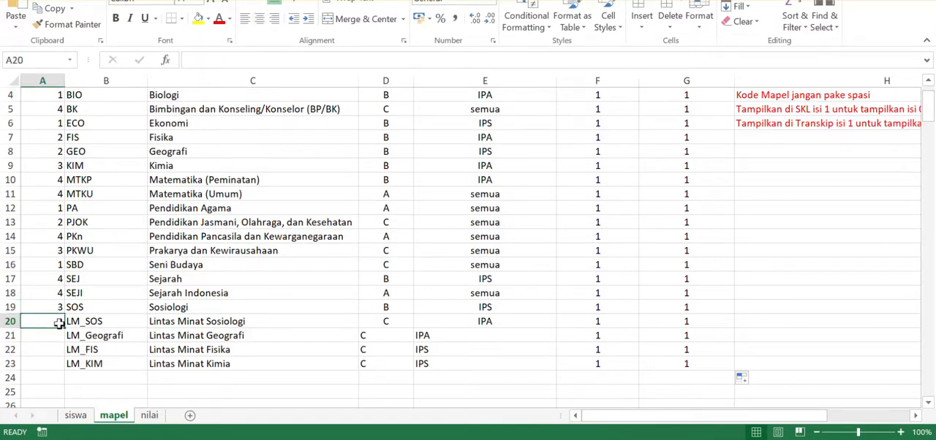
pyautogui.write('4')
pyautogui.press('Return')
pyautogui.write('5')
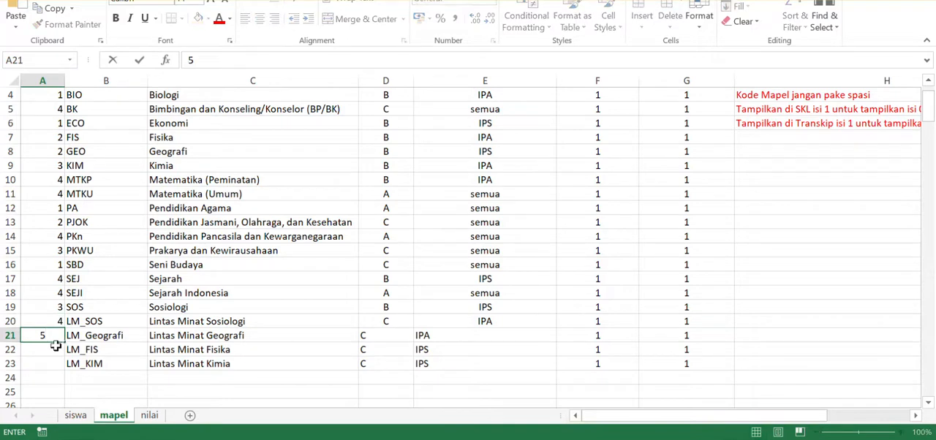
pyautogui.press('Return')
# - Set the No Urut to 4 for LM_FIS and 5 for LM_KIM
pyautogui.write('4')
pyautogui.press('Return')
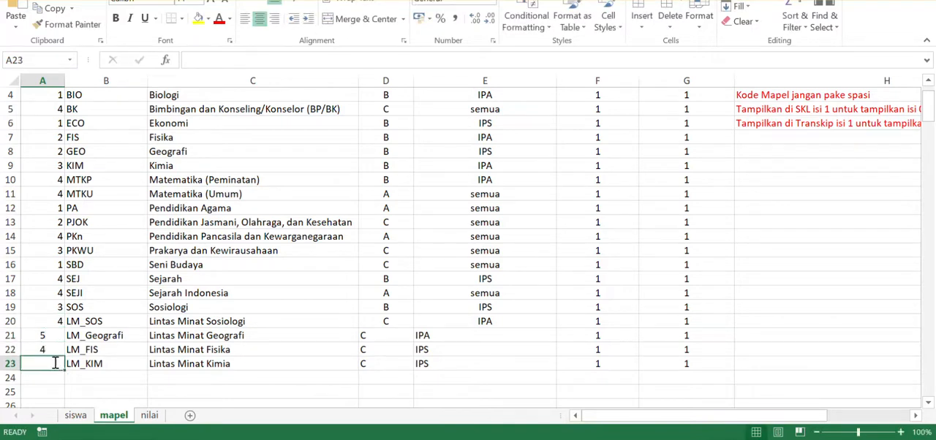
pyautogui.write('5')
# - Review the order numbers and Jurusan of the Lintas Minat rows, first the IPA pair and then the IPS pair, against the subject list
pyautogui.click(55, 335)
pyautogui.click(55, 349)
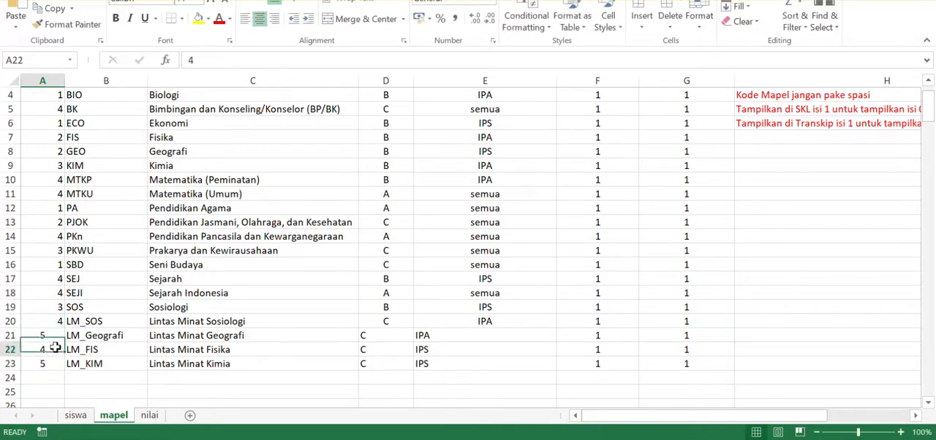
pyautogui.click(53, 363)
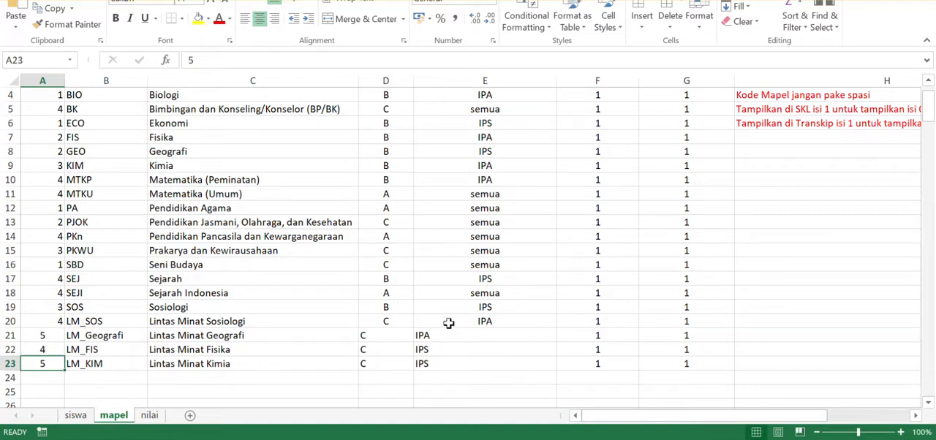
pyautogui.moveTo(469, 322); pyautogui.dragTo(451, 333)
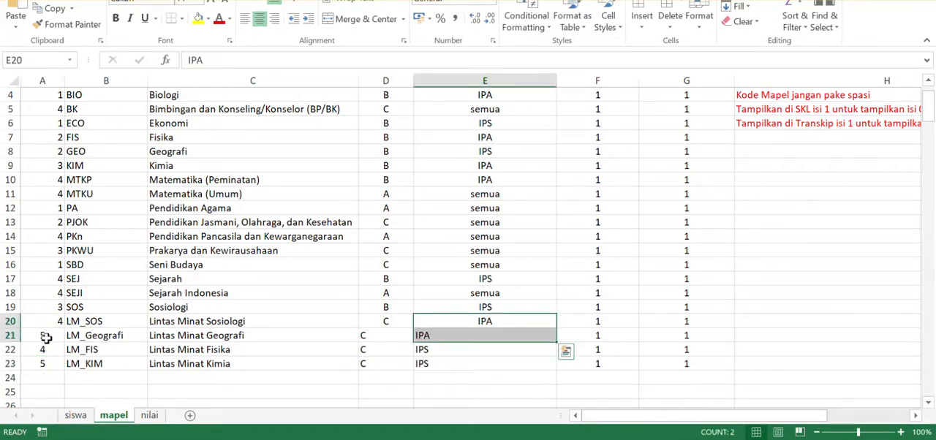
pyautogui.moveTo(46, 322); pyautogui.dragTo(448, 333)
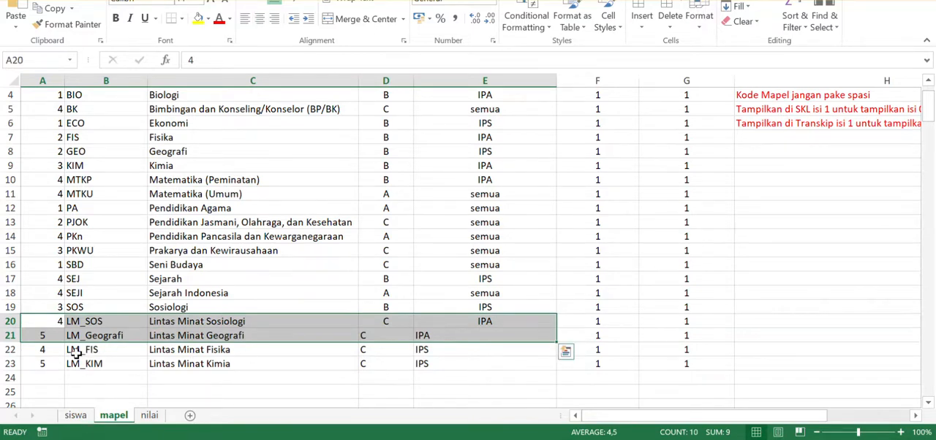
pyautogui.moveTo(35, 351); pyautogui.dragTo(435, 357)
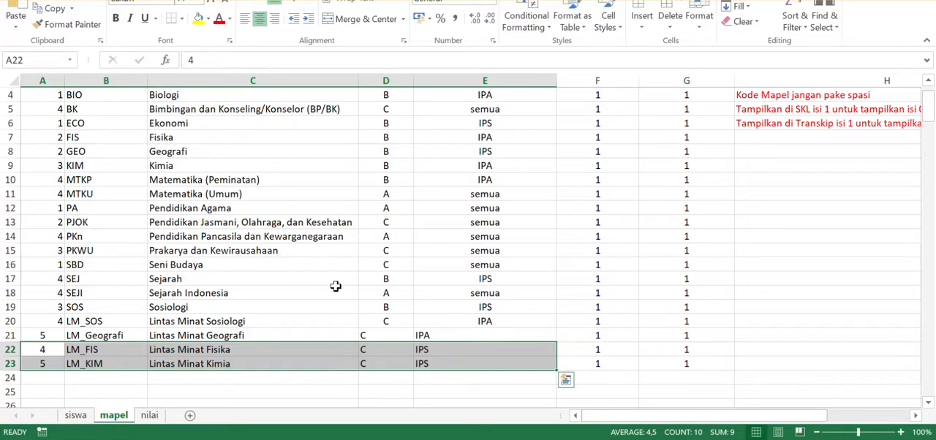
pyautogui.scroll(1, 558, 171)
pyautogui.scroll(1, 560, 171)
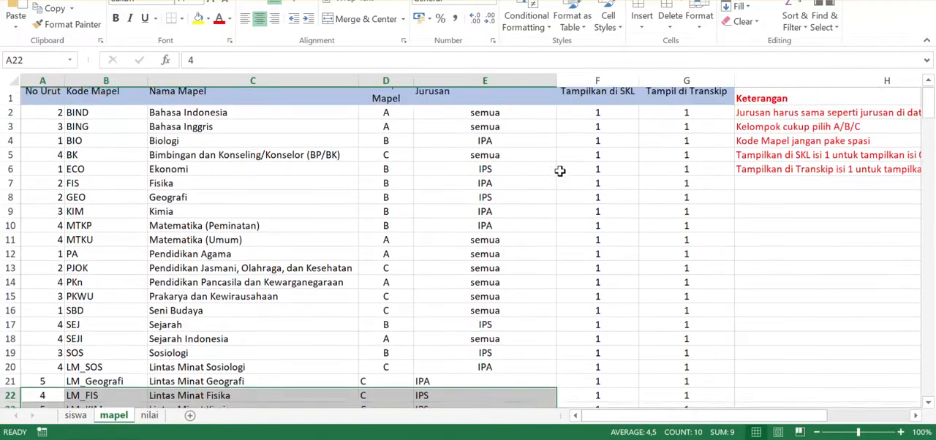
pyautogui.scroll(-2, 422, 280)
pyautogui.scroll(2, 391, 286)
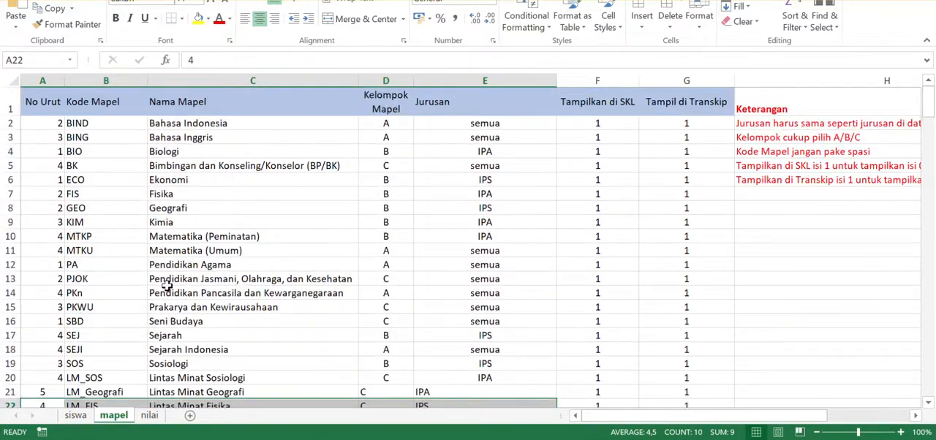
# - Save the workbook in its current file format, continuing past the compatibility check
pyautogui.hotkey('ctrl', 's')
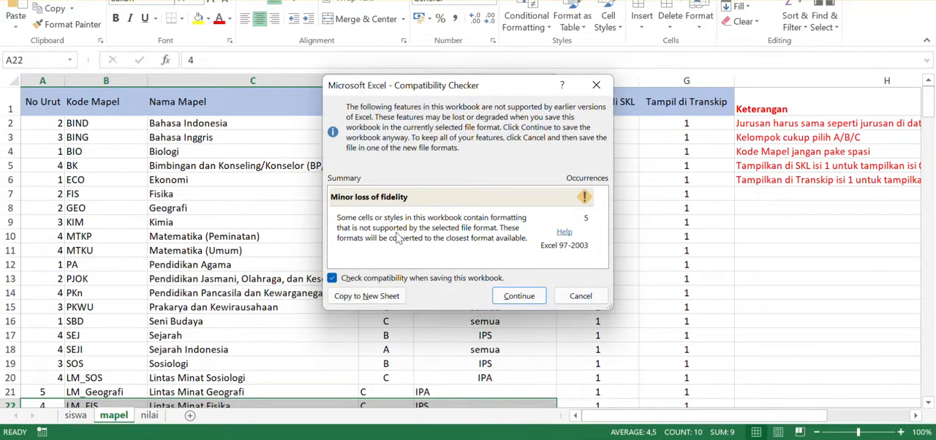
pyautogui.click(528, 298)
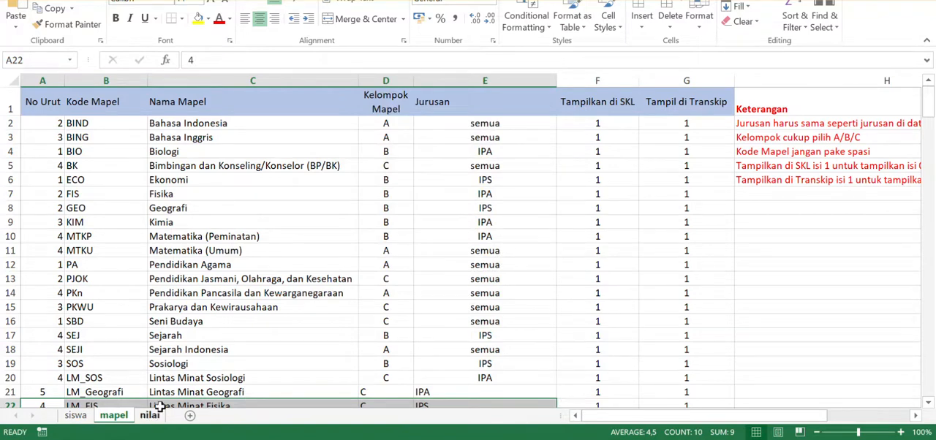
# - Compare the Lintas Minat subject codes on the mapel sheet with the subject code headers in row 5 of the nilai sheet
pyautogui.scroll(-1, 121, 395)
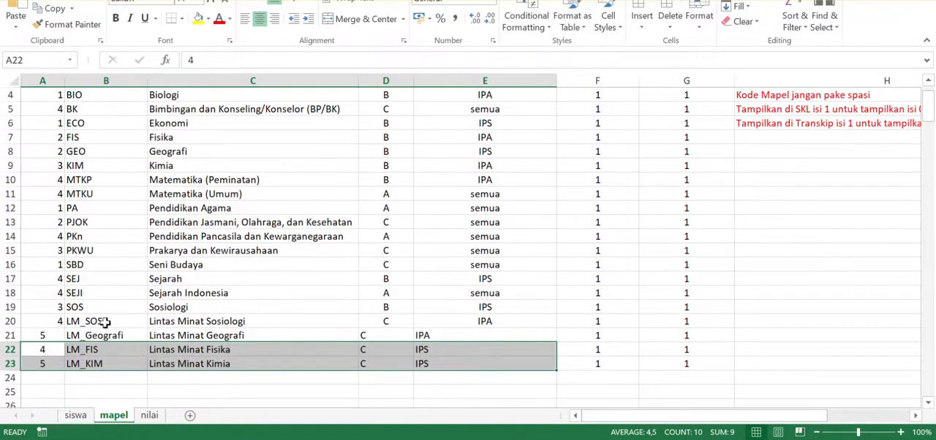
pyautogui.moveTo(106, 322); pyautogui.dragTo(104, 366)
pyautogui.hotkey('ctrl', 'v')
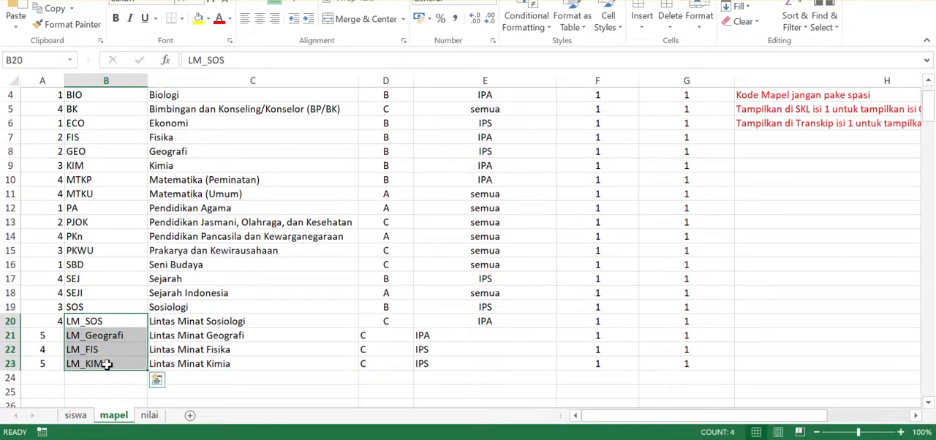
pyautogui.click(149, 414)
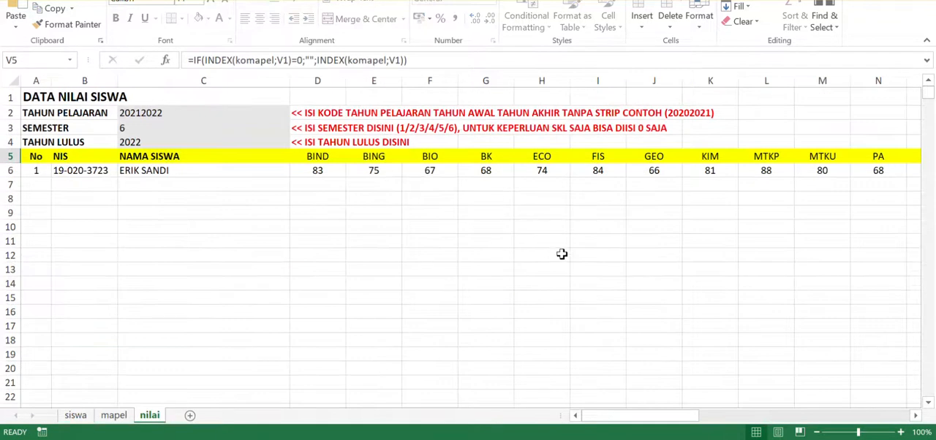
pyautogui.moveTo(664, 415); pyautogui.dragTo(752, 415)
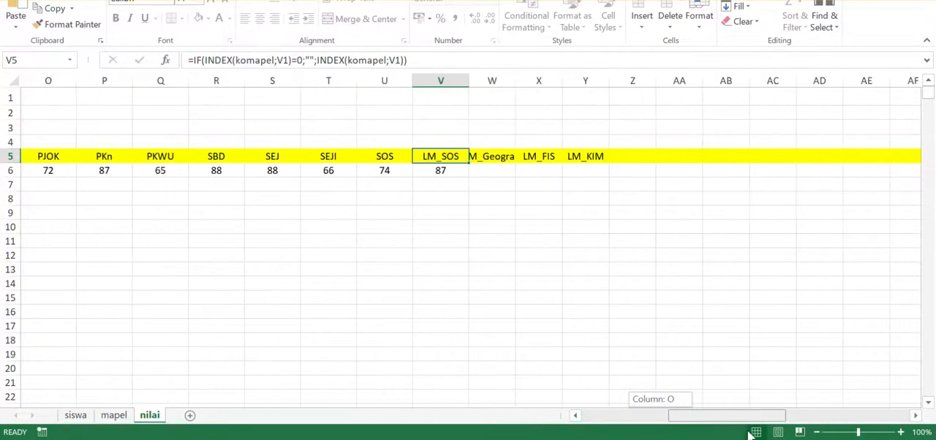
pyautogui.click(494, 159)
pyautogui.keyDown('shift'); pyautogui.click(600, 156); pyautogui.keyUp('shift')
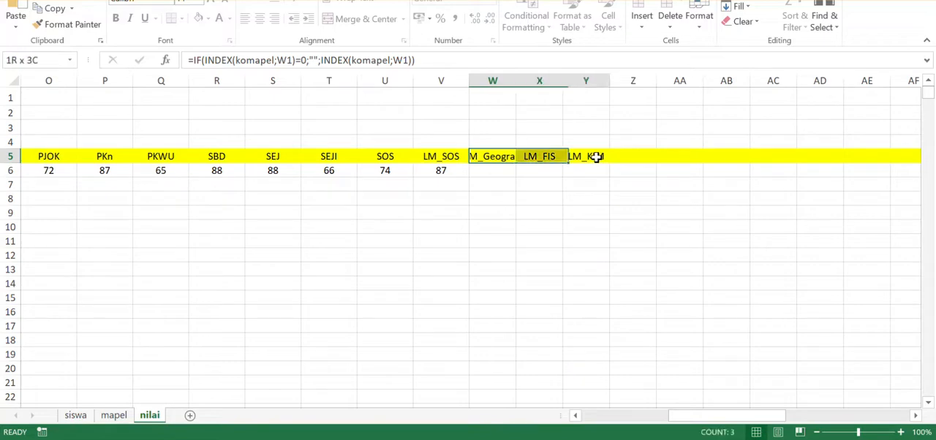
pyautogui.moveTo(748, 415); pyautogui.dragTo(661, 415)
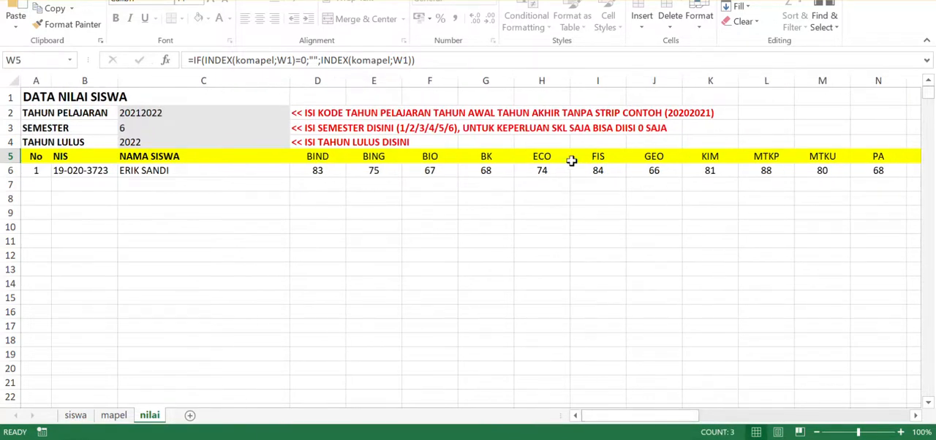
pyautogui.moveTo(544, 158); pyautogui.dragTo(654, 157)
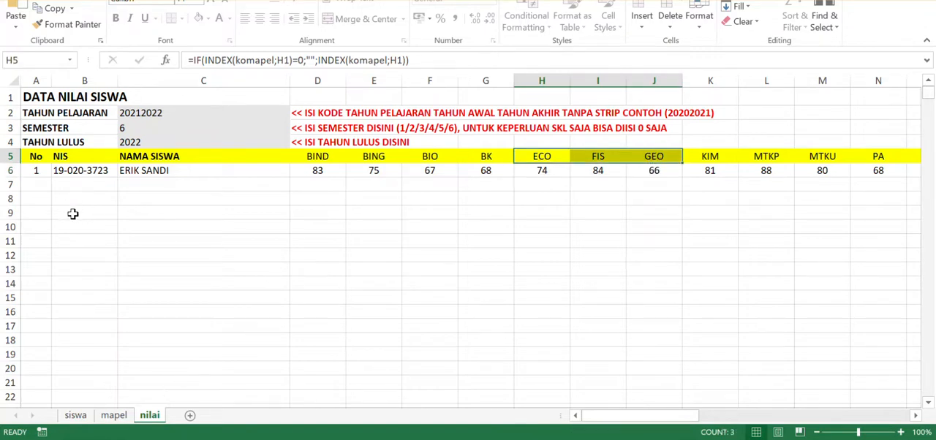
# - On the siswa sheet, extend the NIS and NISN number series from row 2 down through row 4
pyautogui.click(74, 415)
pyautogui.click(51, 139)
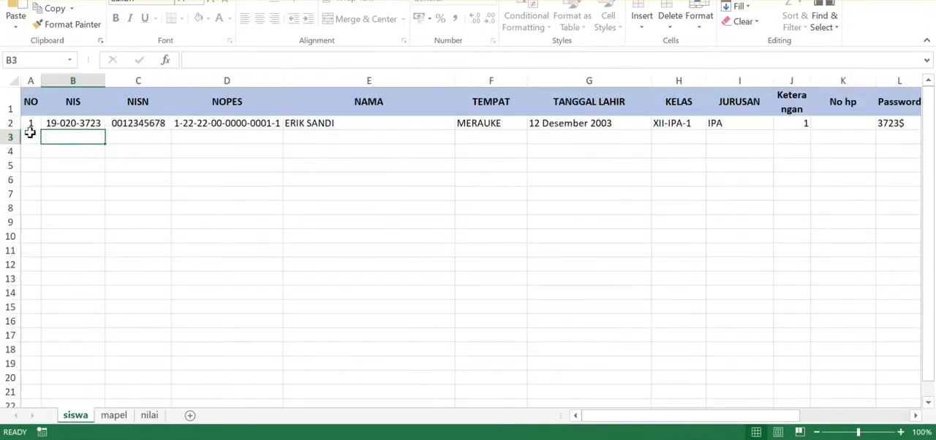
pyautogui.click(30, 133)
pyautogui.click(72, 122)
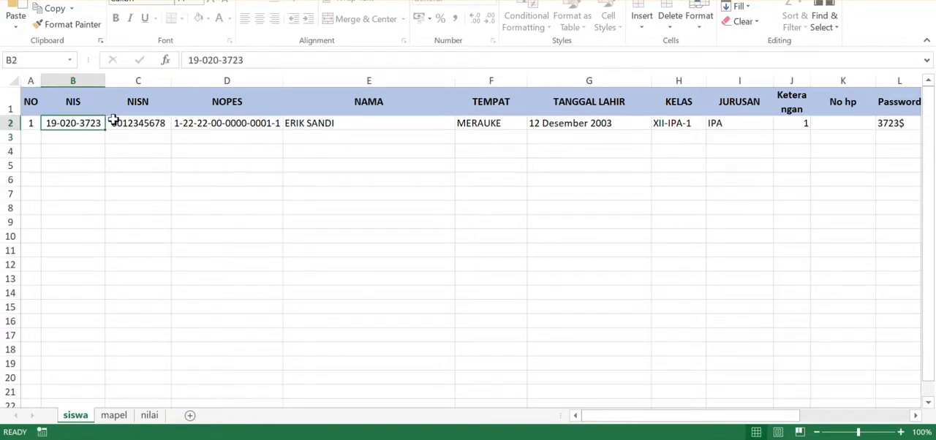
pyautogui.moveTo(105, 129); pyautogui.dragTo(133, 157)
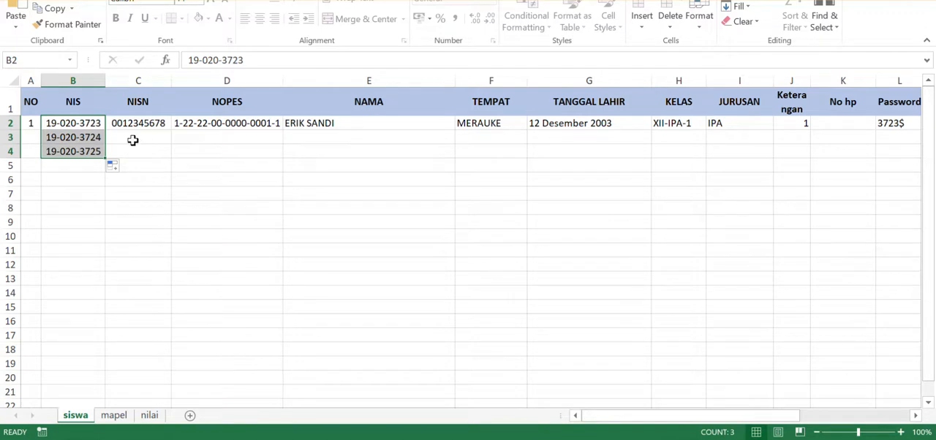
pyautogui.click(112, 165)
pyautogui.click(79, 198)
pyautogui.click(161, 126)
pyautogui.moveTo(173, 127); pyautogui.dragTo(160, 156)
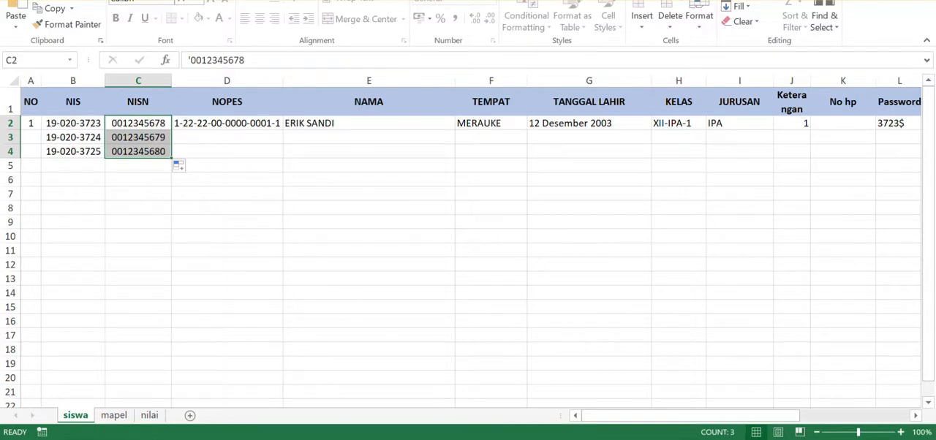
# - Check which numbers and NIS entries rows 7 and 8 of the nilai sheet pick up from the siswa sheet
pyautogui.click(149, 416)
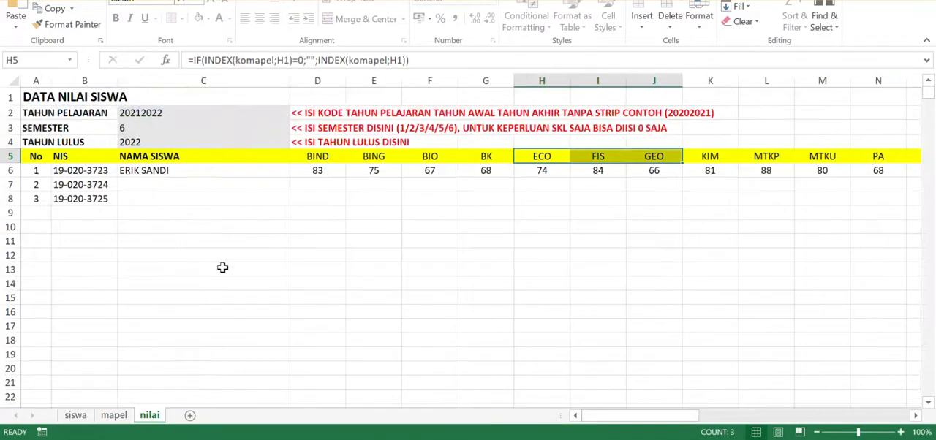
pyautogui.click(88, 194)
pyautogui.moveTo(37, 188); pyautogui.dragTo(66, 194)
# - Clear the sample NIS and NISN entries in rows 3 and 4 of the siswa sheet
pyautogui.click(75, 415)
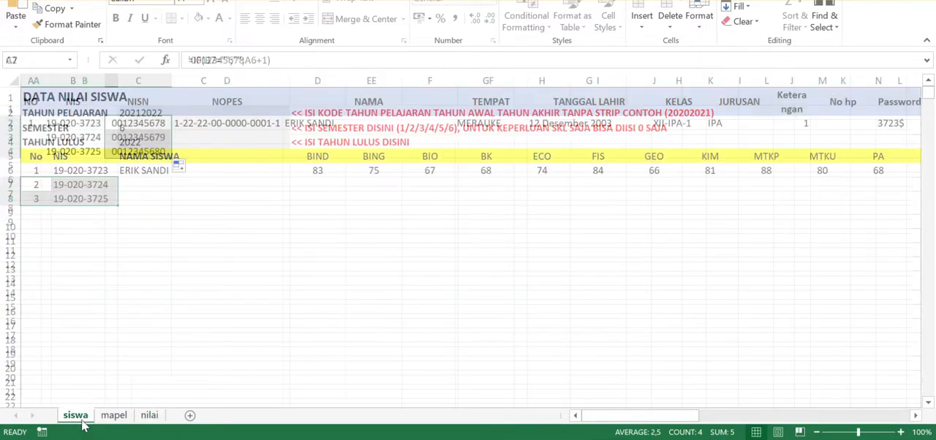
pyautogui.moveTo(77, 136); pyautogui.dragTo(136, 146)
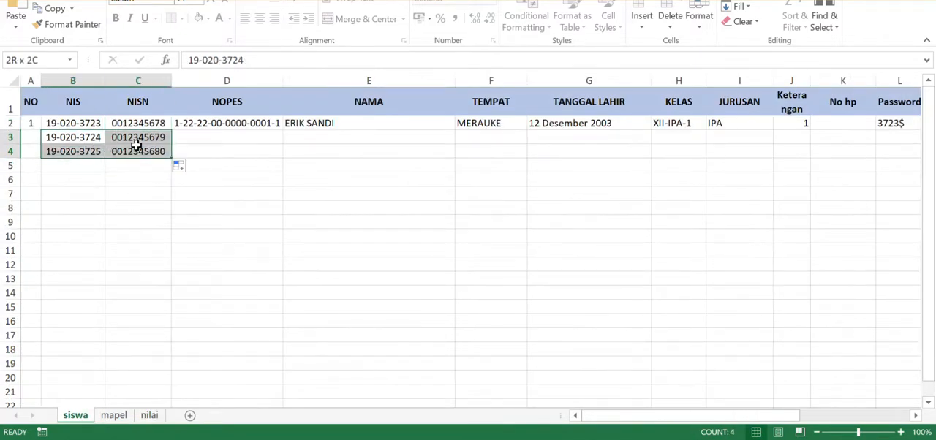
pyautogui.press('Delete')
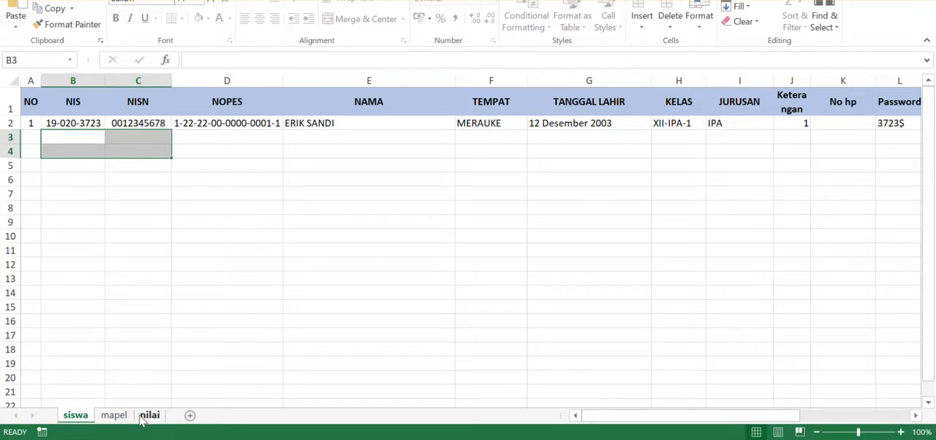
# - Inspect the name formula in cell C7 of the nilai sheet and try to edit that cell
pyautogui.click(147, 415)
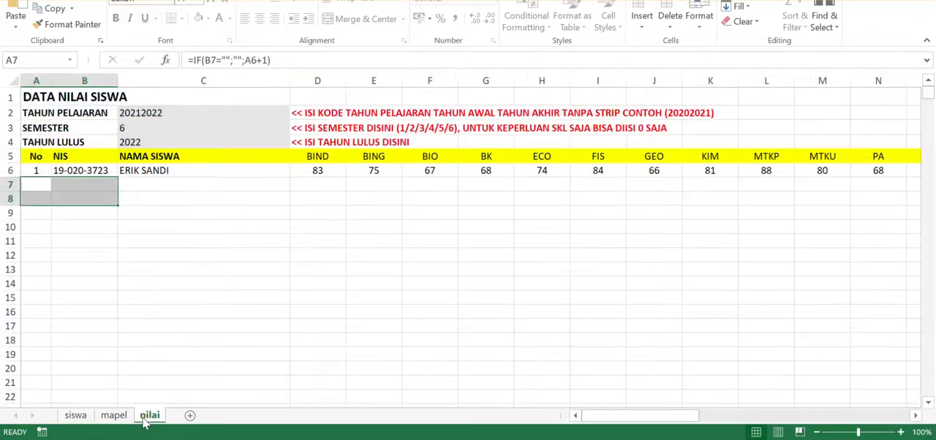
pyautogui.click(151, 186)
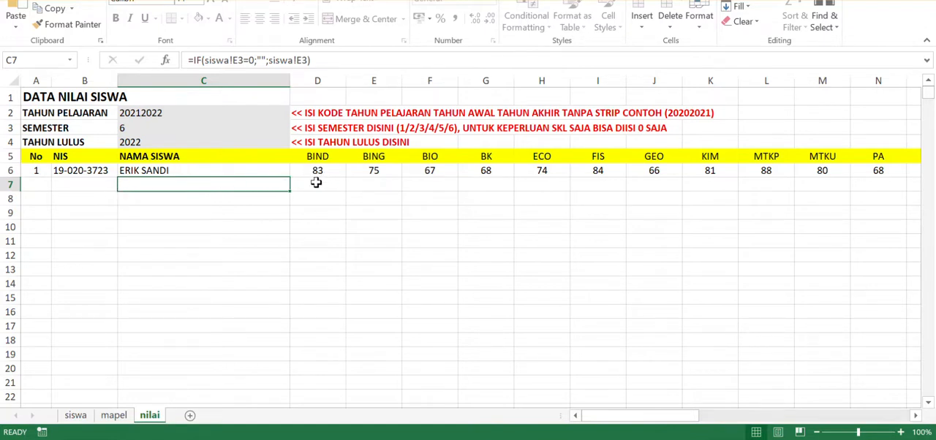
pyautogui.click(310, 185)
pyautogui.doubleClick(263, 187)
pyautogui.click(468, 242)
# - Compare the source name cell E3 on the siswa sheet with the name and grade cells in row 7 of the nilai sheet
pyautogui.hotkey('ctrl', 'pageup')
pyautogui.hotkey('ctrl', 'pageup')
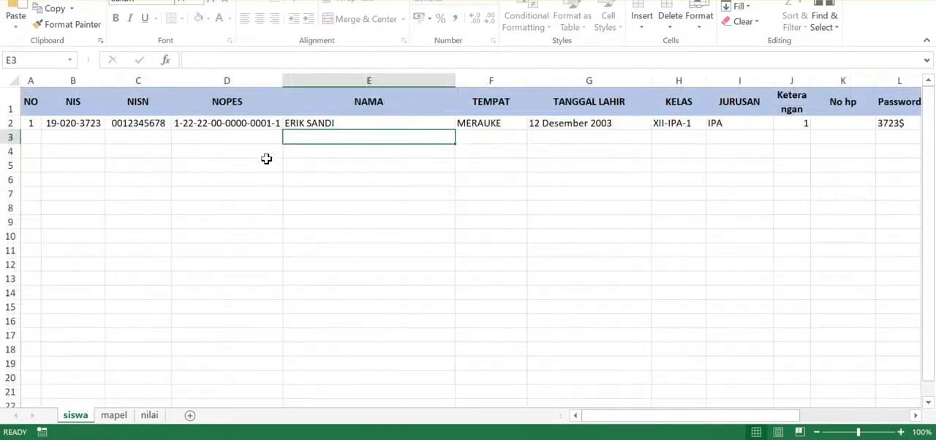
pyautogui.click(151, 416)
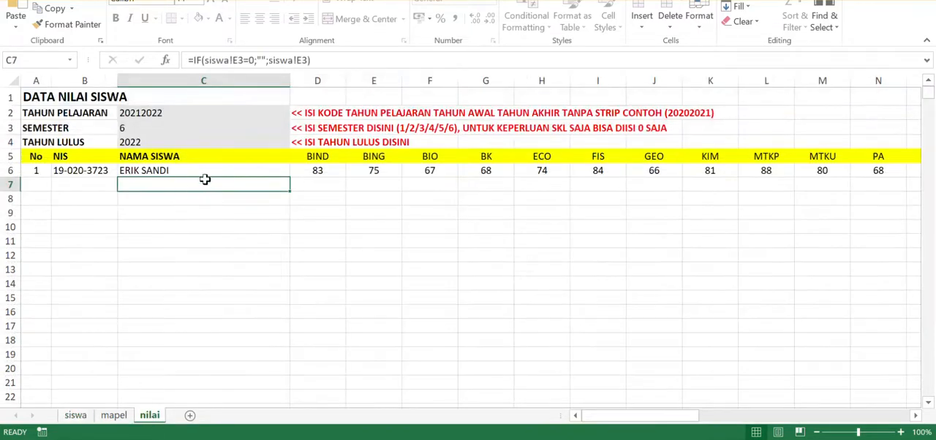
pyautogui.click(324, 184)
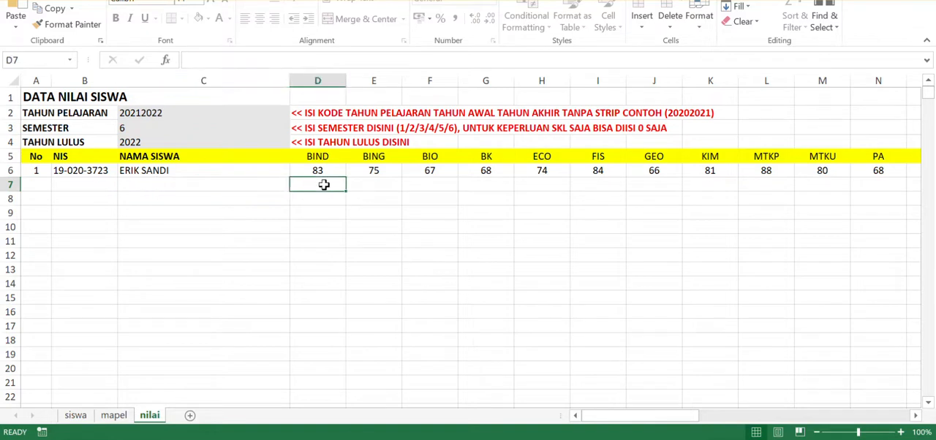
pyautogui.click(373, 186)
pyautogui.click(323, 180)
# - Close the current workbook without saving and open the recent workbook importDATAmaster_skl-iCan.xls
pyautogui.click(18, 1)
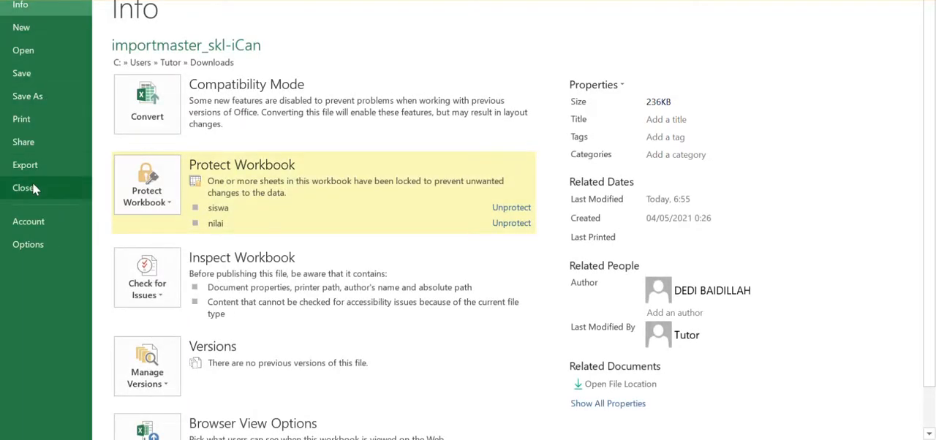
pyautogui.click(32, 184)
pyautogui.click(465, 220)
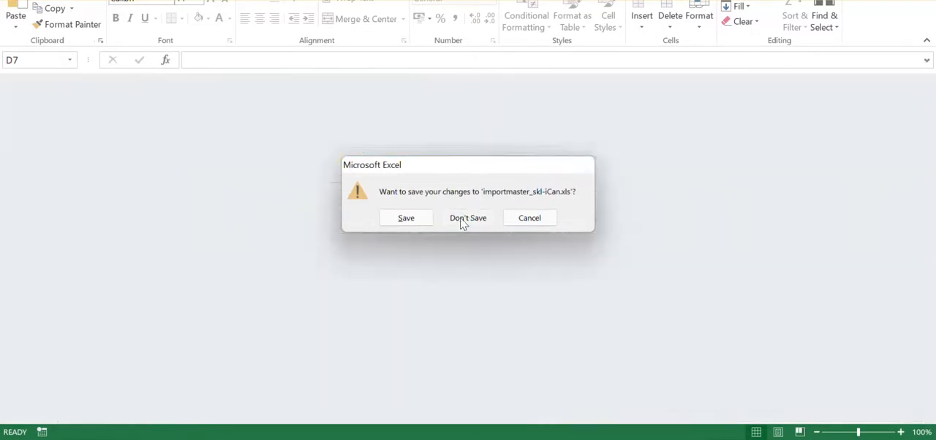
pyautogui.click(17, 1)
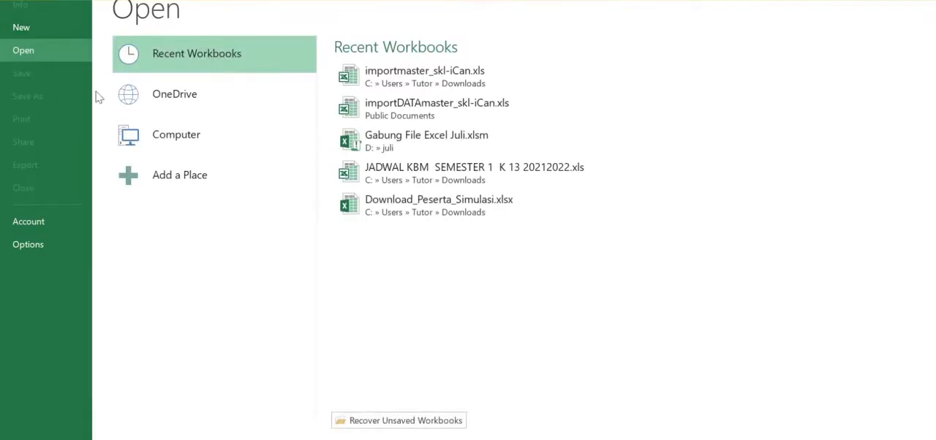
pyautogui.click(454, 114)
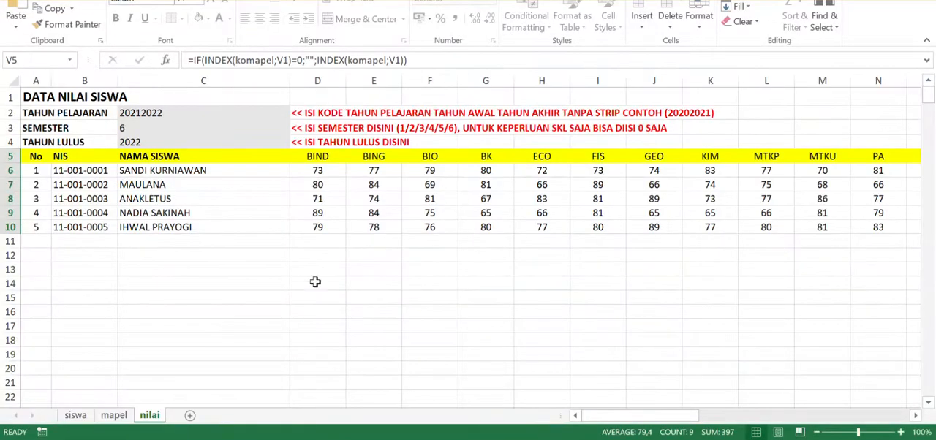
# - Look through the filled-in nilai, siswa and mapel sheets, including the Lintas Minat subject rows
pyautogui.click(315, 281)
pyautogui.click(244, 224)
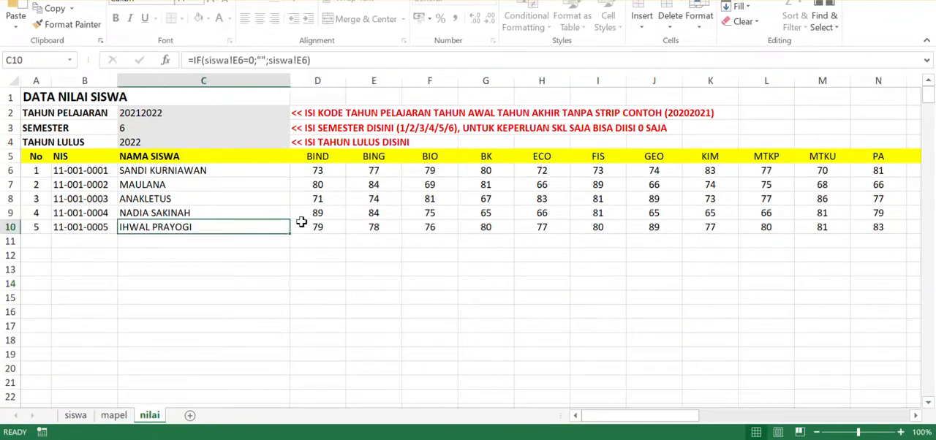
pyautogui.click(81, 417)
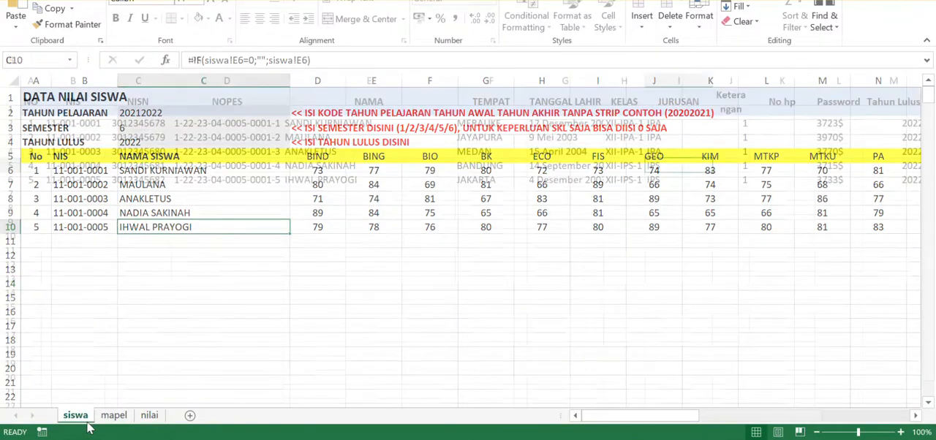
pyautogui.click(115, 416)
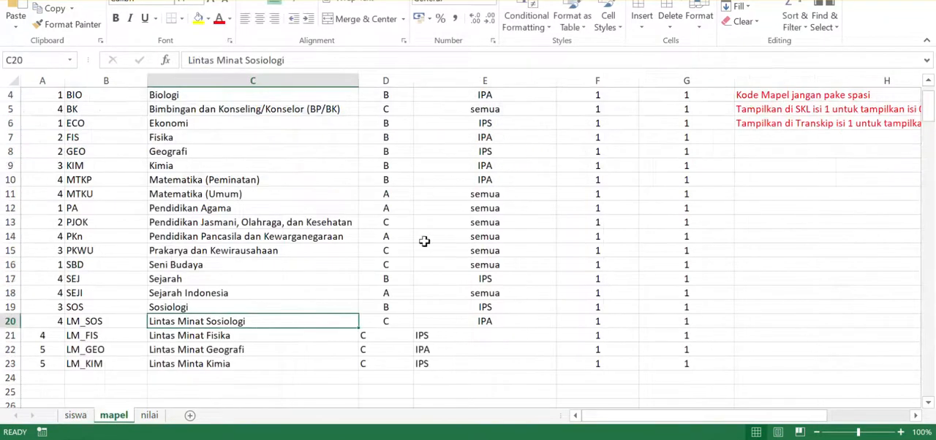
pyautogui.click(150, 416)
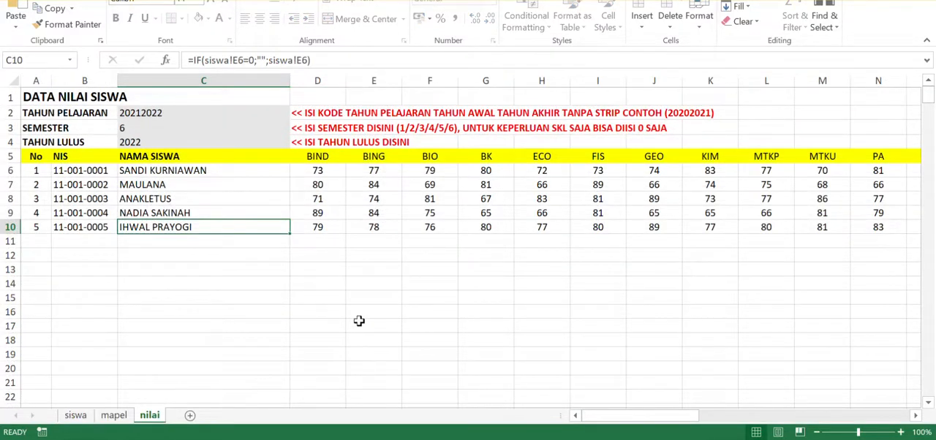
pyautogui.click(111, 416)
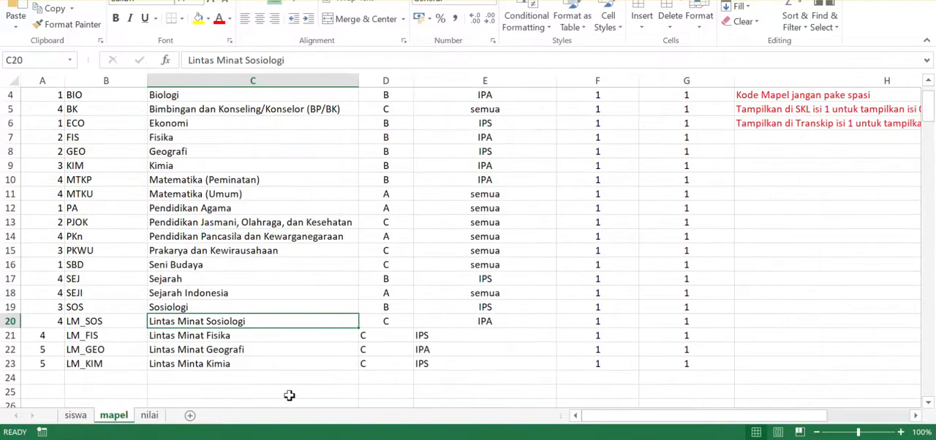
# - Examine the Lintas Minat grades in V6:Y10 of the nilai sheet
pyautogui.click(150, 416)
pyautogui.moveTo(619, 415); pyautogui.dragTo(681, 419)
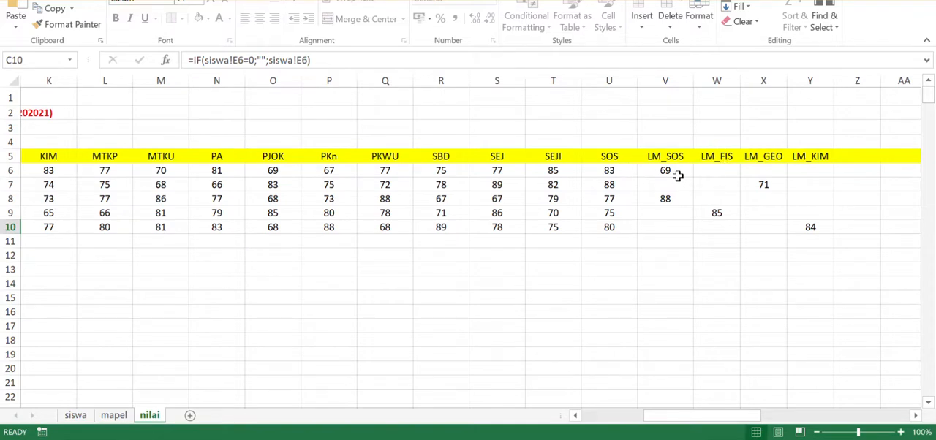
pyautogui.moveTo(671, 171); pyautogui.dragTo(797, 220)
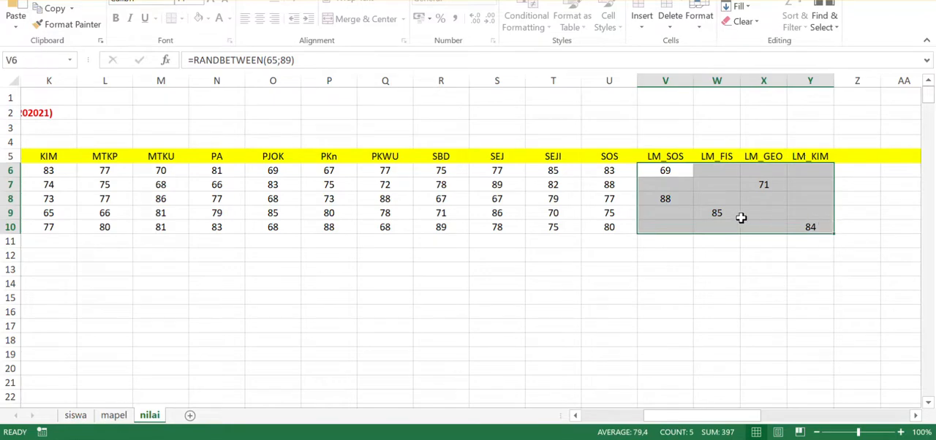
pyautogui.click(809, 200)
# - Compare the students' Jurusan on the siswa sheet with their Lintas Minat grades on the nilai sheet, first the IPA rows and then the IPS rows
pyautogui.click(75, 416)
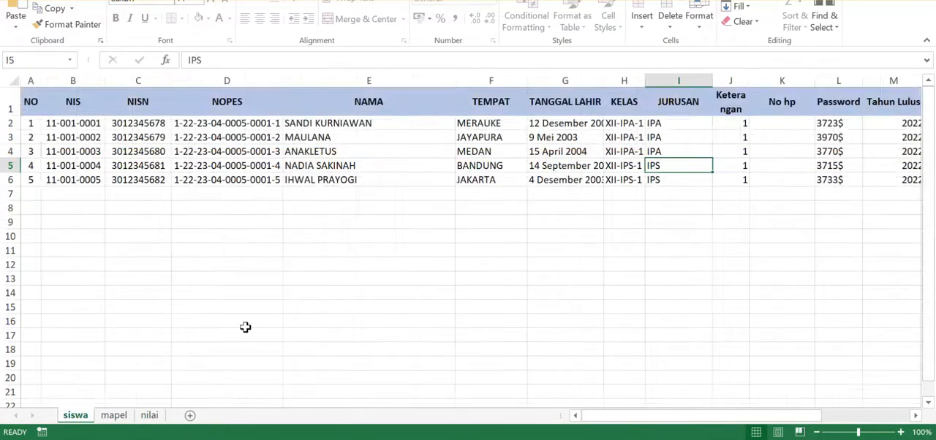
pyautogui.moveTo(688, 127); pyautogui.dragTo(804, 198)
pyautogui.click(674, 165)
pyautogui.click(149, 416)
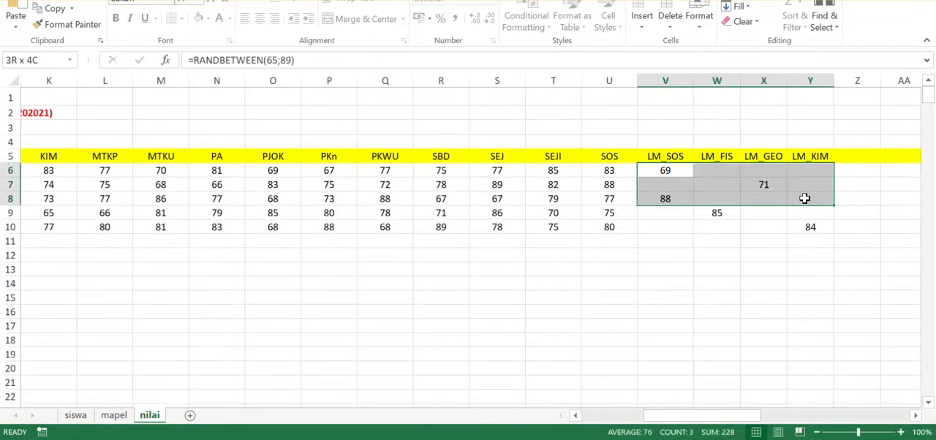
pyautogui.moveTo(667, 216); pyautogui.dragTo(824, 226)
pyautogui.click(681, 171)
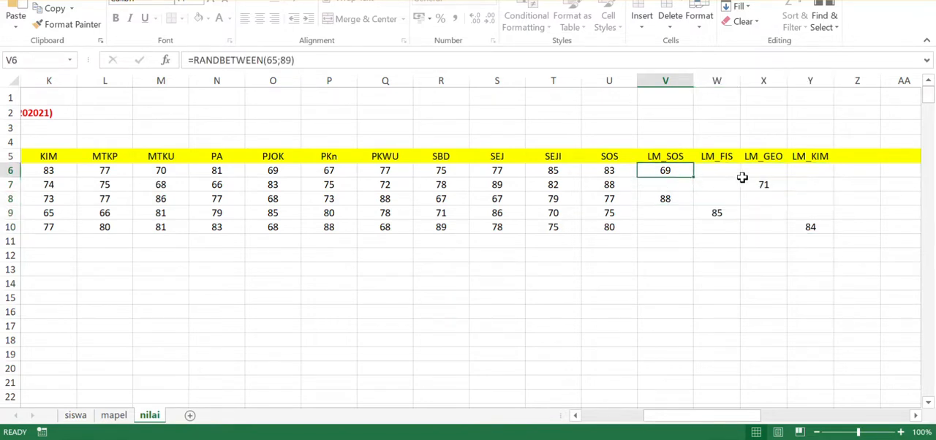
pyautogui.click(760, 185)
pyautogui.click(670, 202)
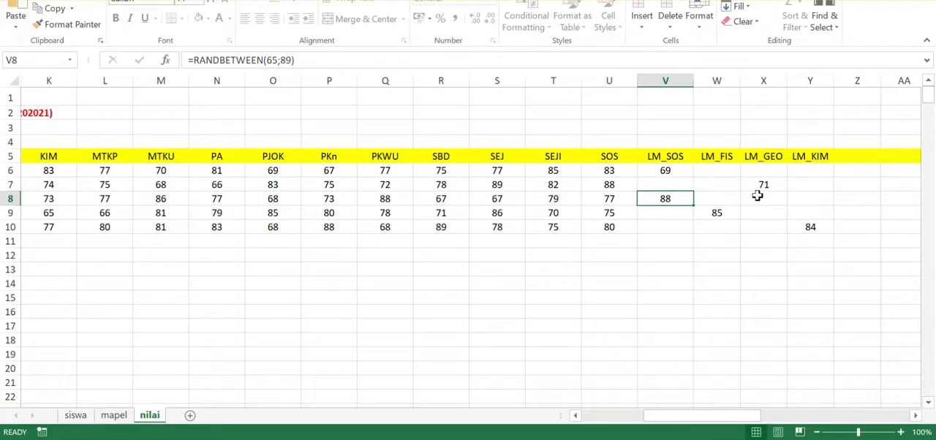
# - Delete the students' LM_GEO, LM_KIM and LM_FIS grades, keeping only the LM_SOS grades
pyautogui.moveTo(767, 185); pyautogui.dragTo(800, 223)
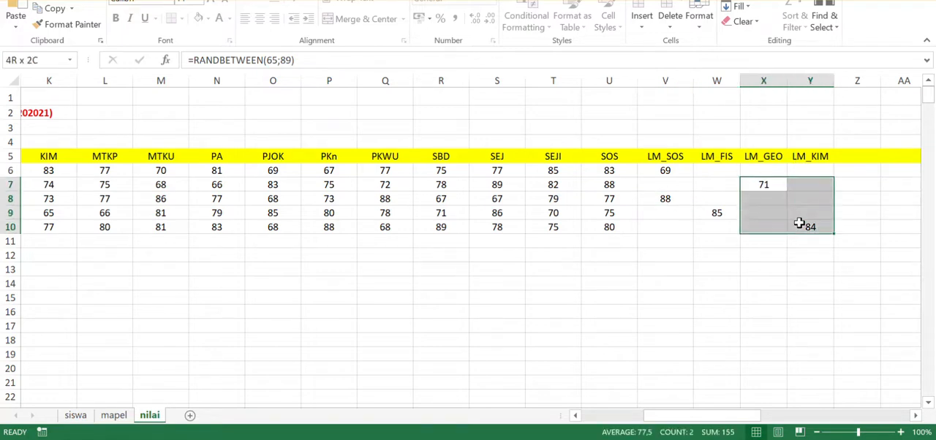
pyautogui.press('Delete')
pyautogui.click(720, 222)
pyautogui.press('Delete')
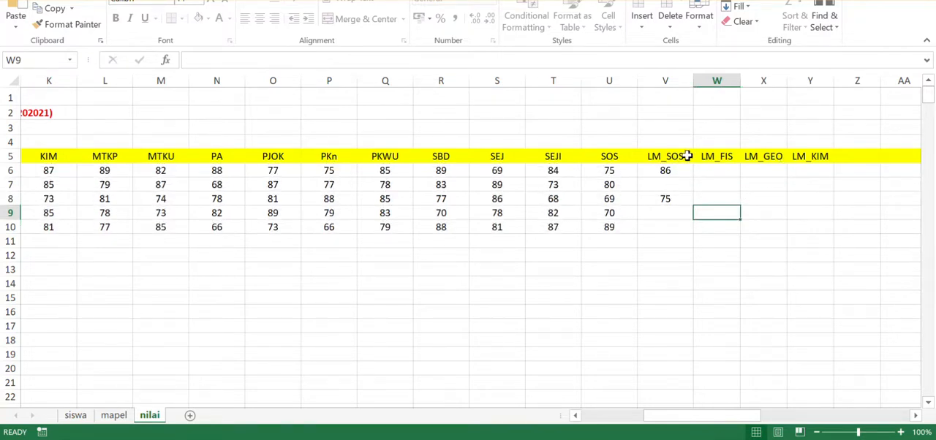
# - Check the row 6 and row 7 Lintas Minat cells, and undo both grade deletions
pyautogui.click(672, 171)
pyautogui.click(712, 187)
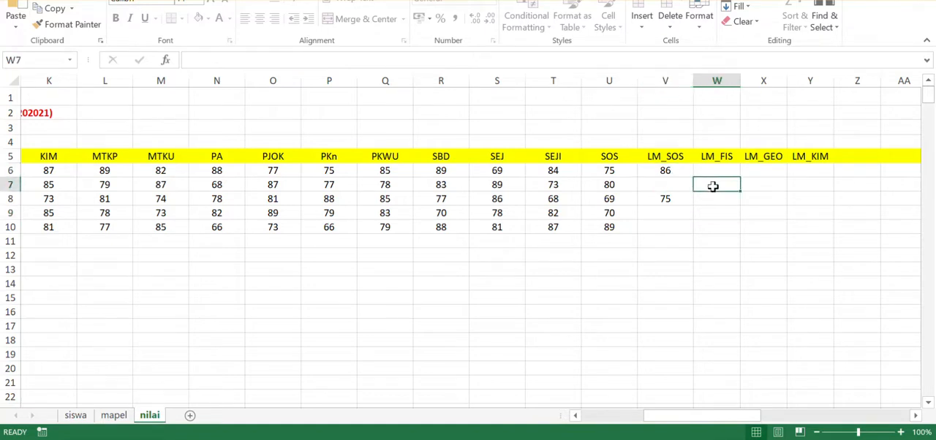
pyautogui.click(759, 187)
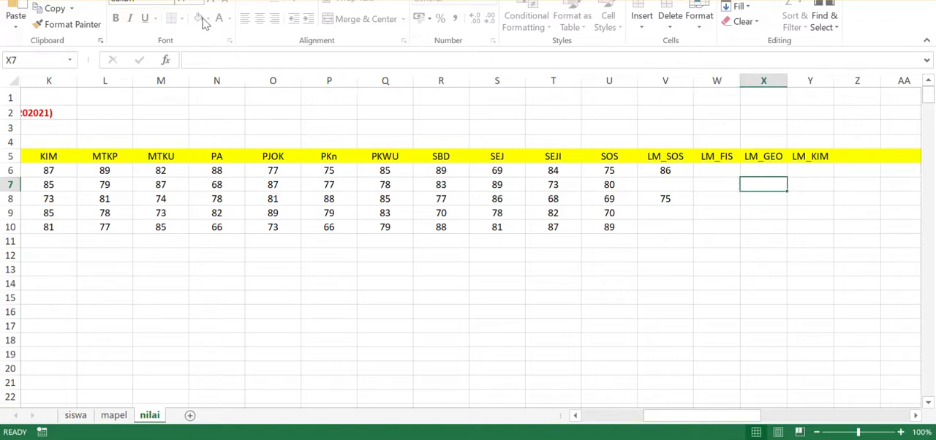
pyautogui.hotkey('ctrl', 'z')
pyautogui.hotkey('ctrl', 'z')
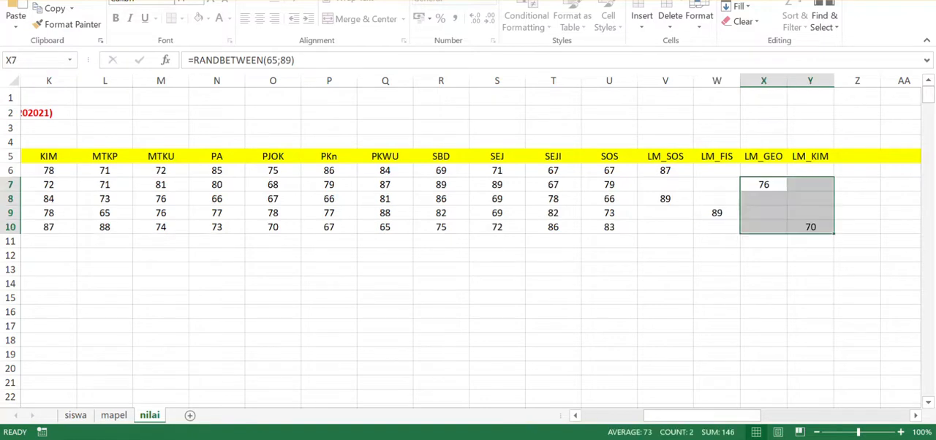
# - Compare the LM_SOS and LM_GEO column headers with the first student's LM_SOS grade
pyautogui.click(665, 169)
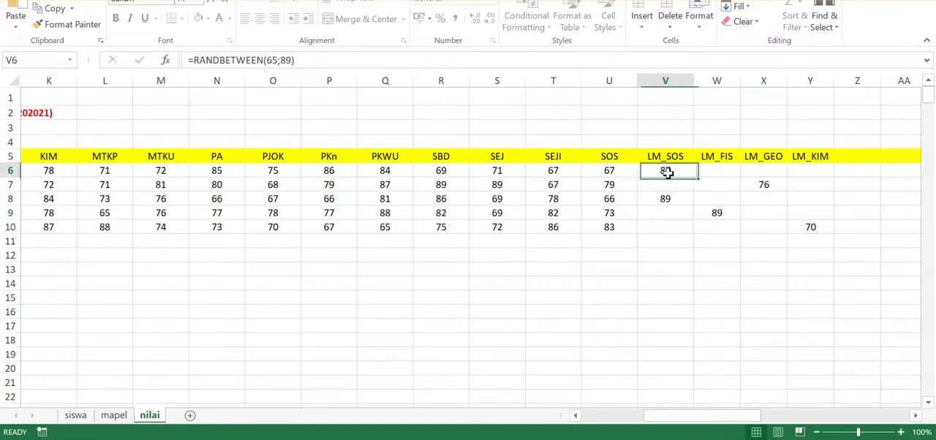
pyautogui.click(764, 157)
pyautogui.click(665, 156)
pyautogui.click(773, 157)
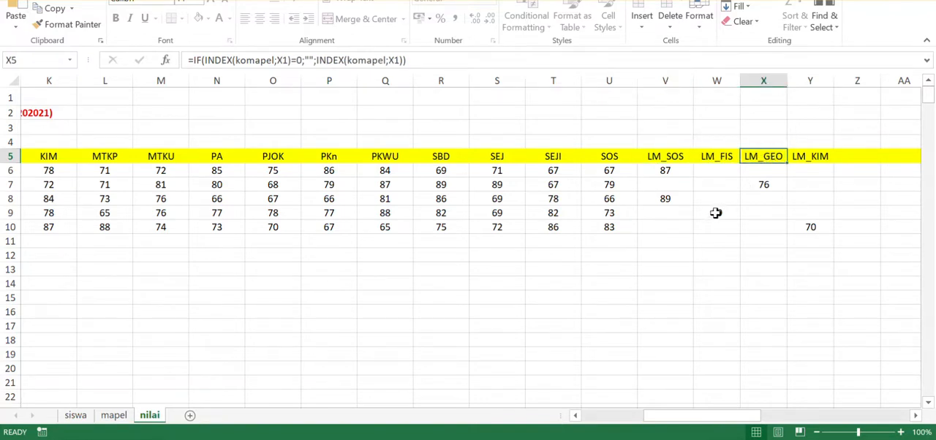
# - Check the row 9 LM_FIS and row 10 LM_KIM grades on the nilai sheet, and review the mapel and siswa sheets
pyautogui.click(717, 213)
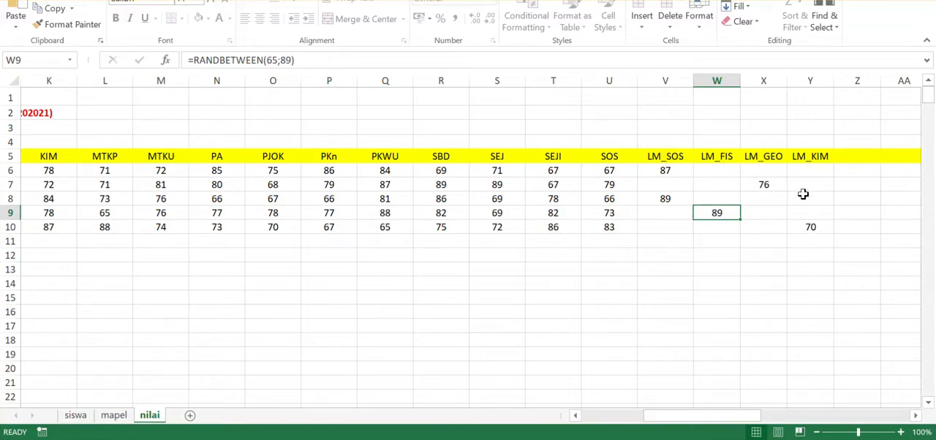
pyautogui.click(817, 227)
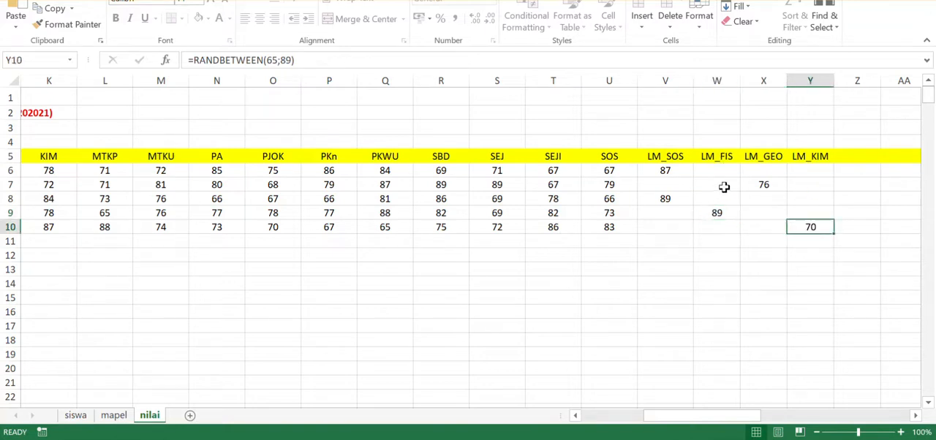
pyautogui.moveTo(755, 418); pyautogui.dragTo(672, 416)
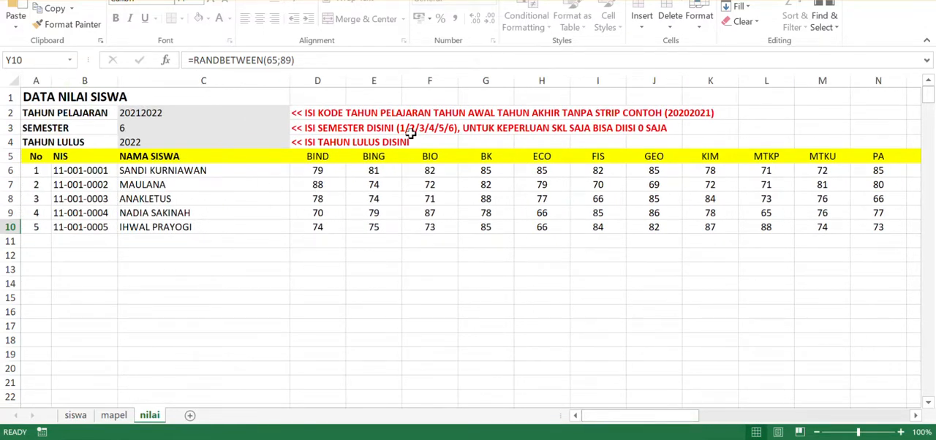
pyautogui.click(193, 208)
pyautogui.click(114, 416)
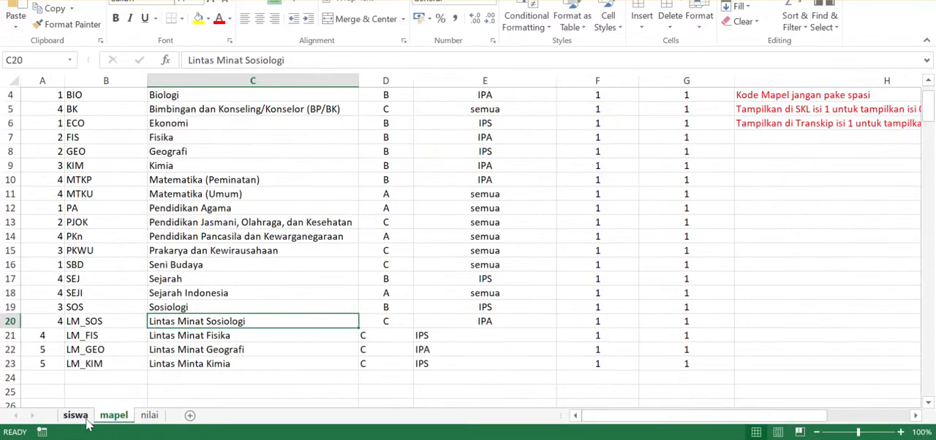
pyautogui.click(75, 416)
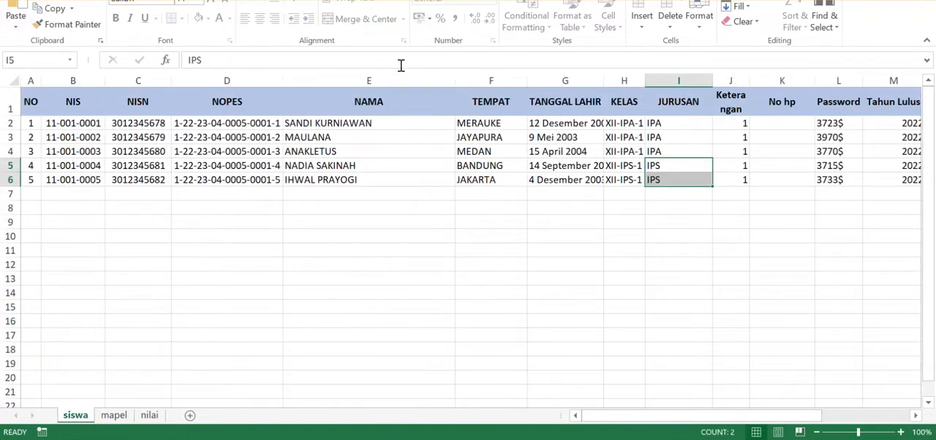
# - Close the import workbook, saving its changes as importDATAmaster_skl-iCan.xls and accepting the Excel 97-2003 compatibility conversion
pyautogui.hotkey('alt', 'F4')
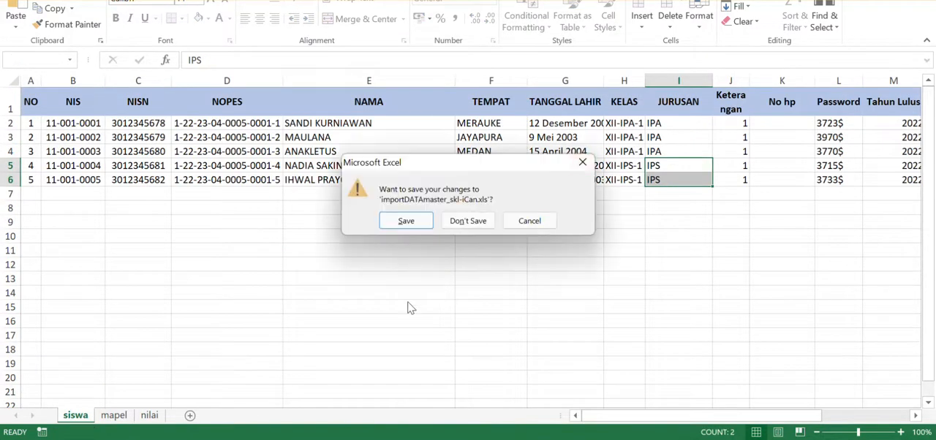
pyautogui.click(414, 227)
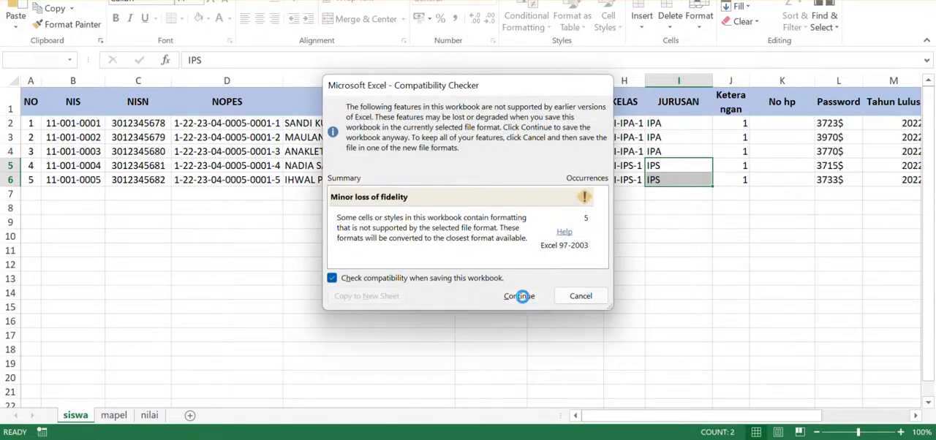
pyautogui.click(520, 294)
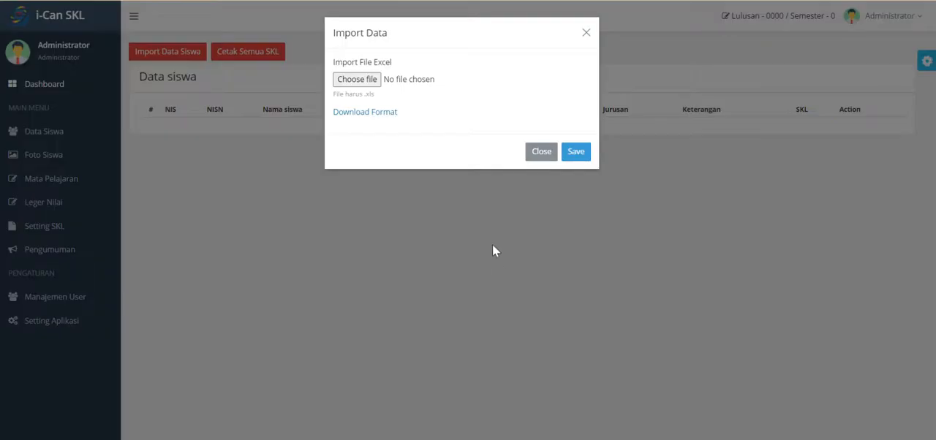
# - Choose importDATAmaster_skl-iCan.xls from the Public Documents folder as the i-Can SKL import file and start the data import
pyautogui.tripleClick(420, 66)
pyautogui.click(395, 169)
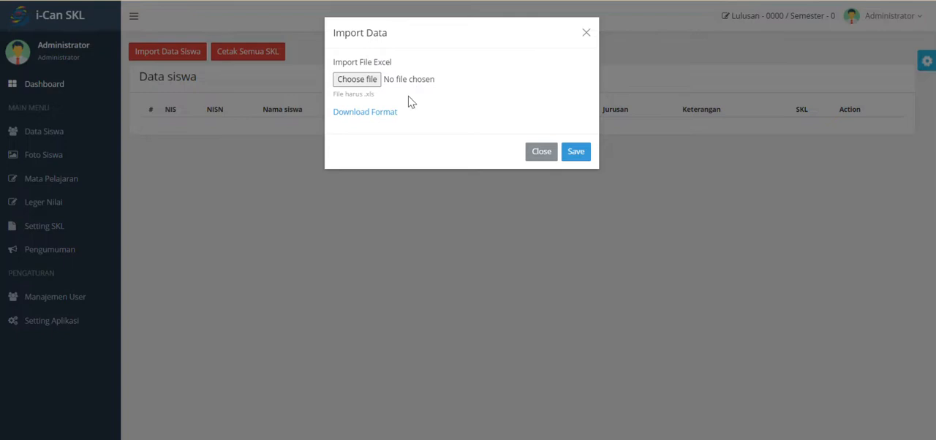
pyautogui.click(358, 80)
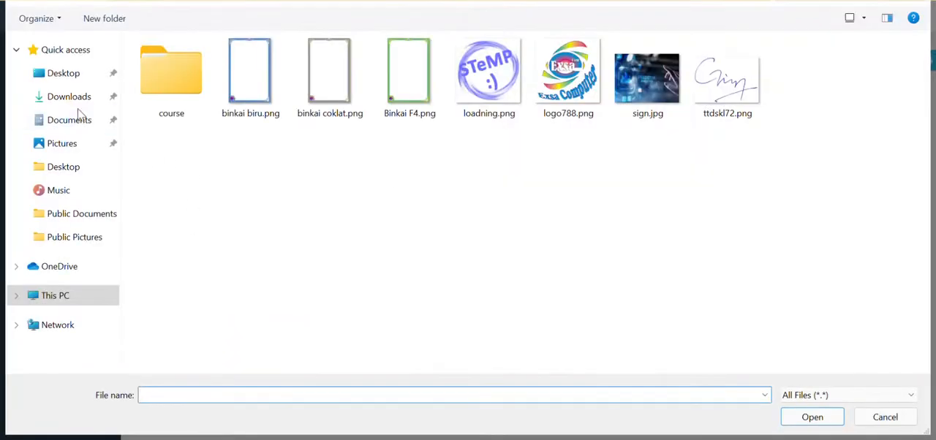
pyautogui.click(303, 1)
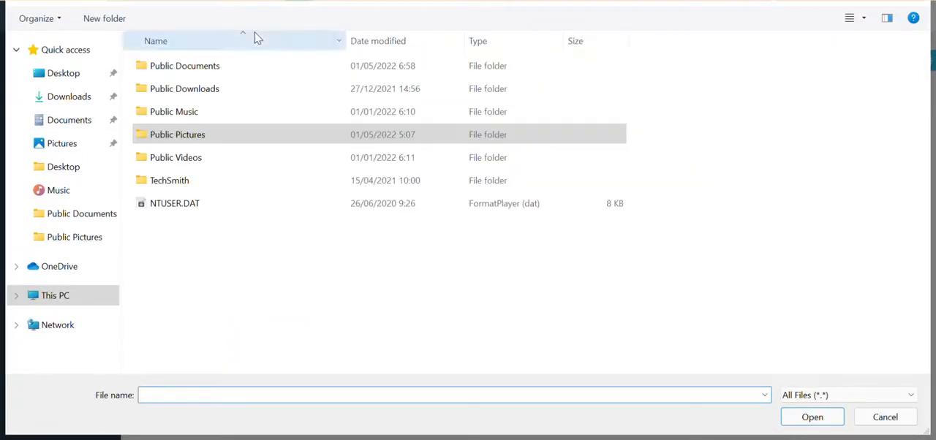
pyautogui.doubleClick(194, 71)
pyautogui.click(227, 73)
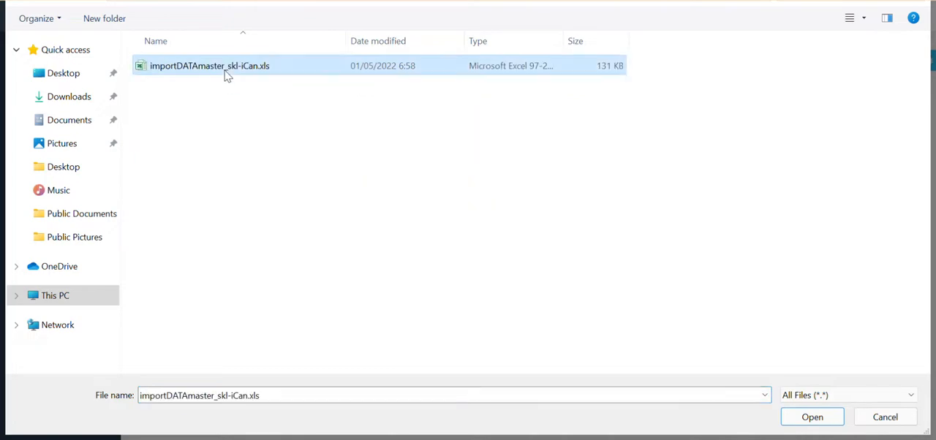
pyautogui.click(816, 420)
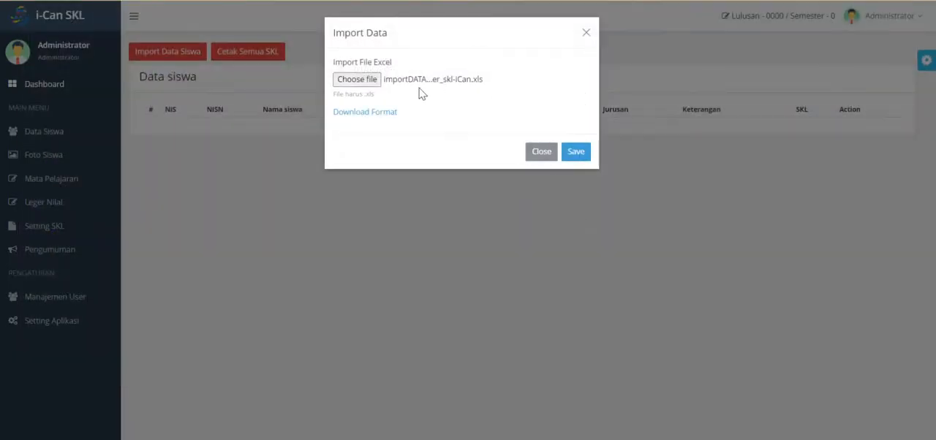
pyautogui.click(575, 152)
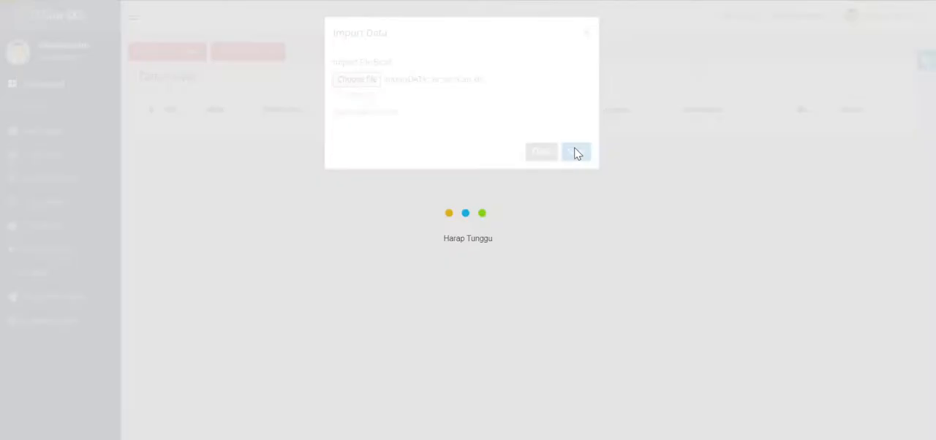
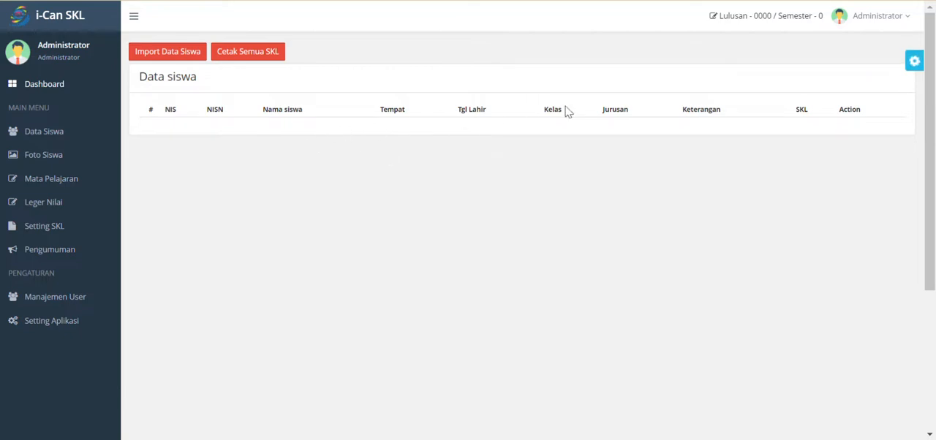
# - Set the graduation year (Tahun Lulus) to 2022 and the semester to 6, and save the change
pyautogui.click(750, 20)
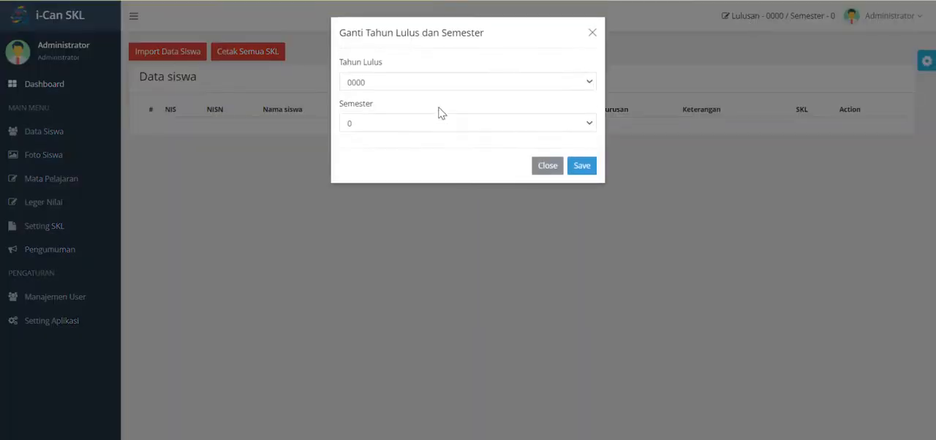
pyautogui.click(449, 82)
pyautogui.click(422, 108)
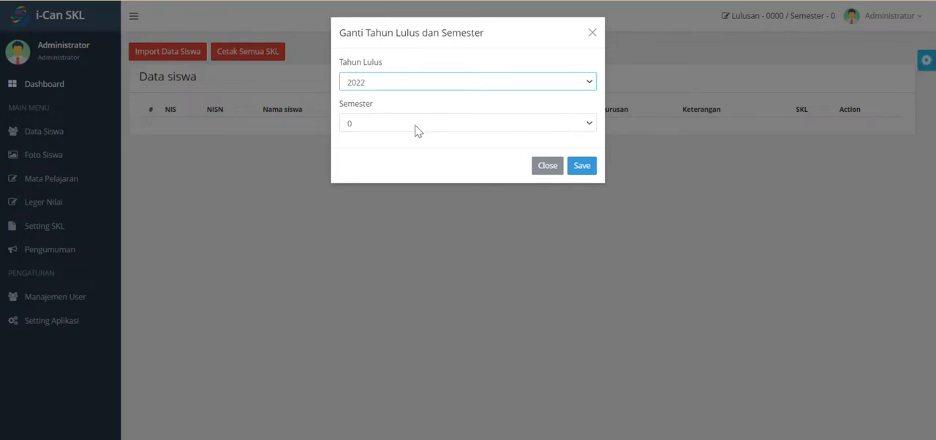
pyautogui.click(417, 130)
pyautogui.click(361, 215)
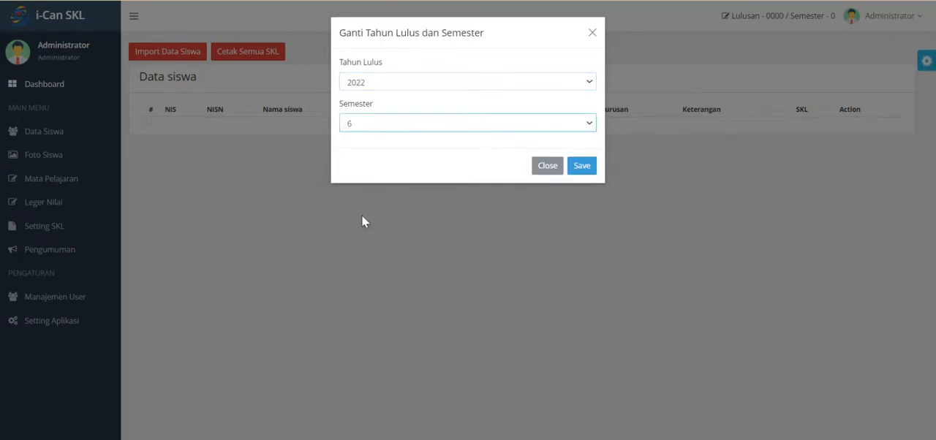
pyautogui.click(584, 166)
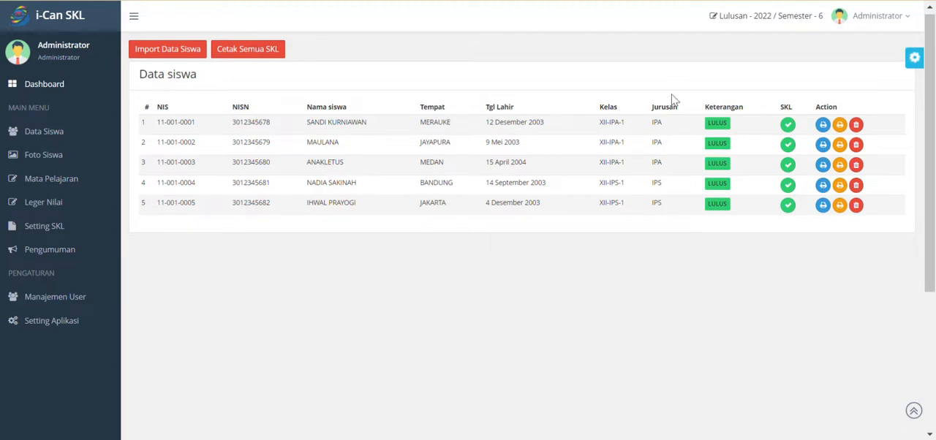
# - Preview the first student's SKL letter and grade transcript, checking their subject tables, and close both previews
pyautogui.click(823, 126)
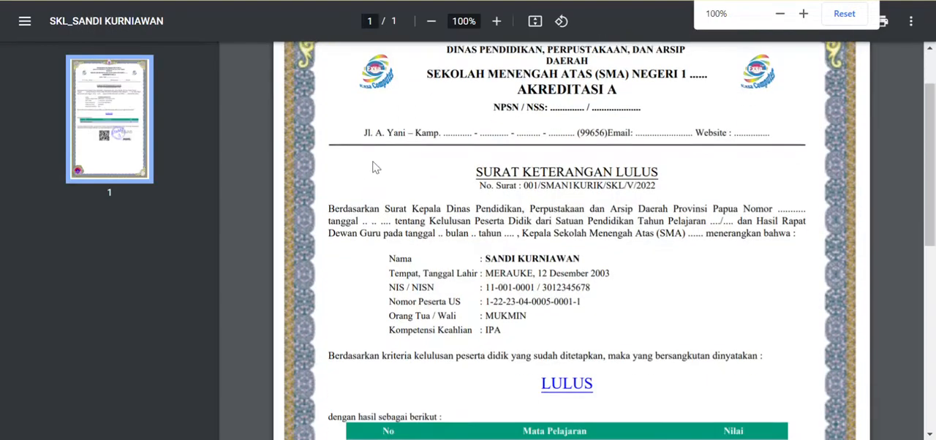
pyautogui.scroll(-4, 474, 183)
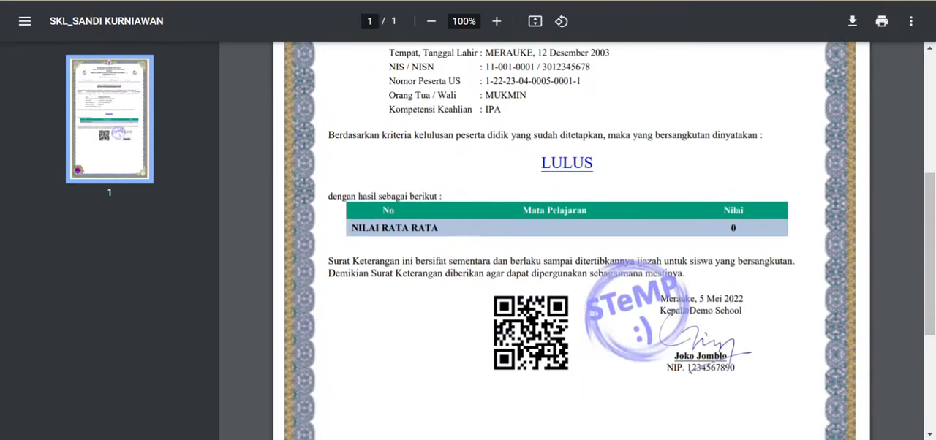
pyautogui.hotkey('ctrl', 'w')
pyautogui.click(840, 127)
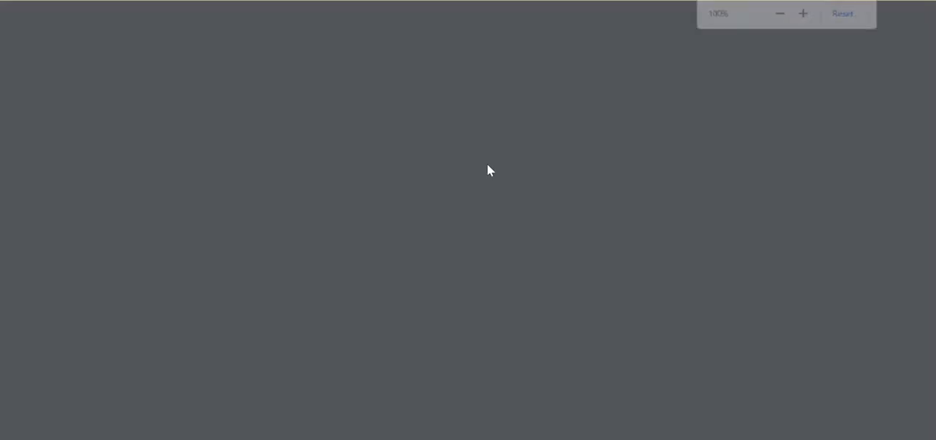
pyautogui.scroll(-6, 490, 171)
pyautogui.scroll(10, 503, 213)
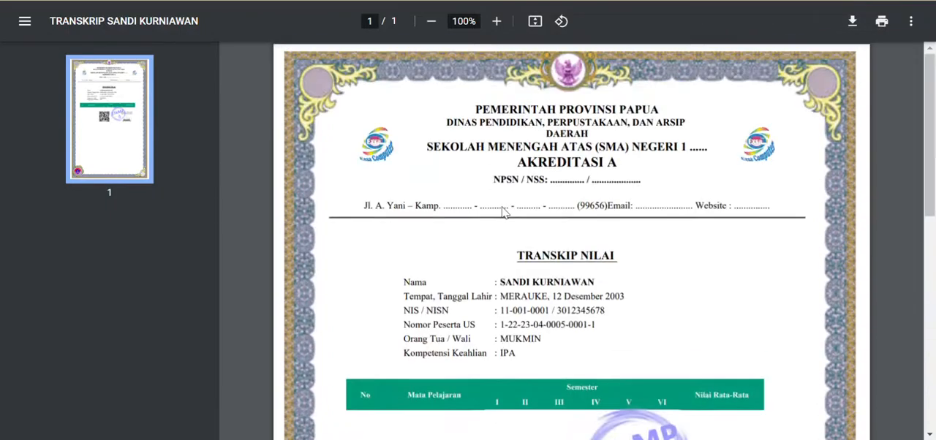
pyautogui.click(437, 1)
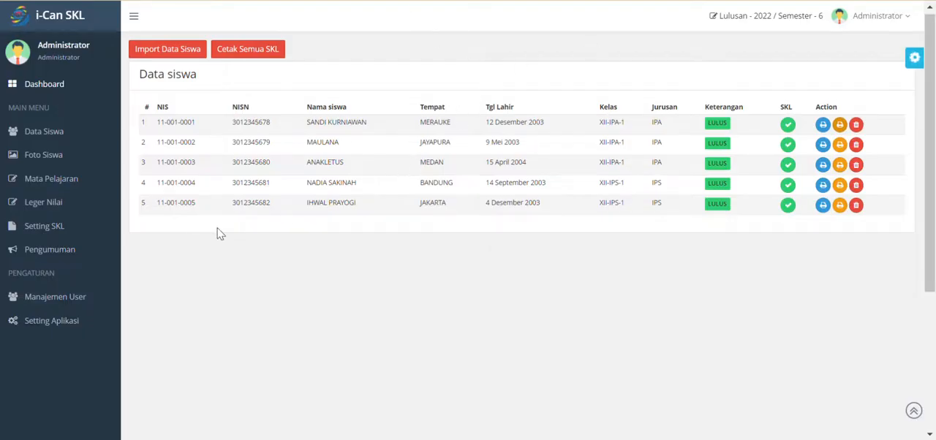
# - Import the subject data into Mata Pelajaran from importDATAmaster_skl-iCan.xls
pyautogui.click(72, 146)
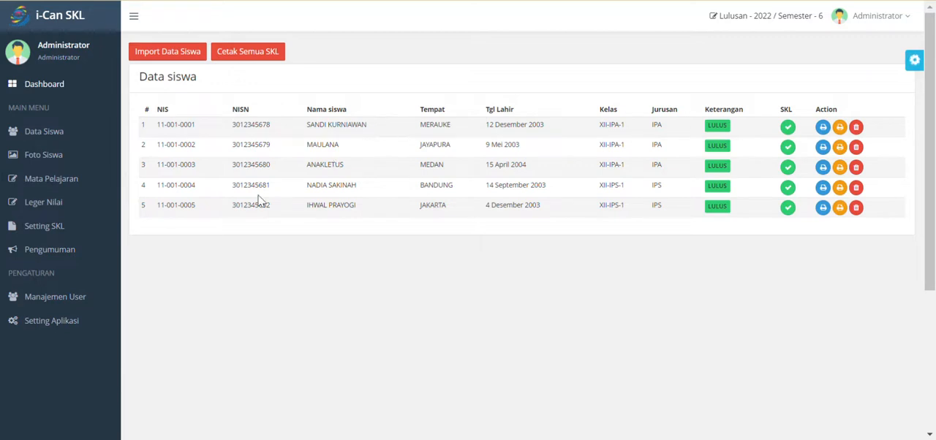
pyautogui.click(93, 185)
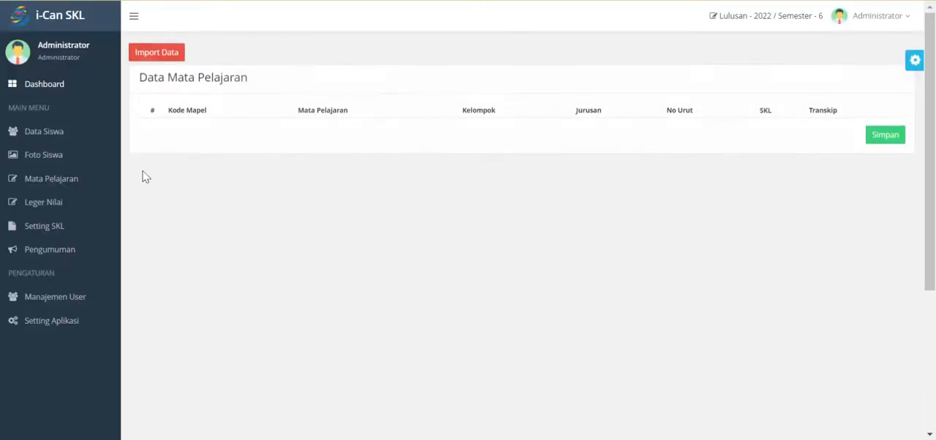
pyautogui.click(176, 59)
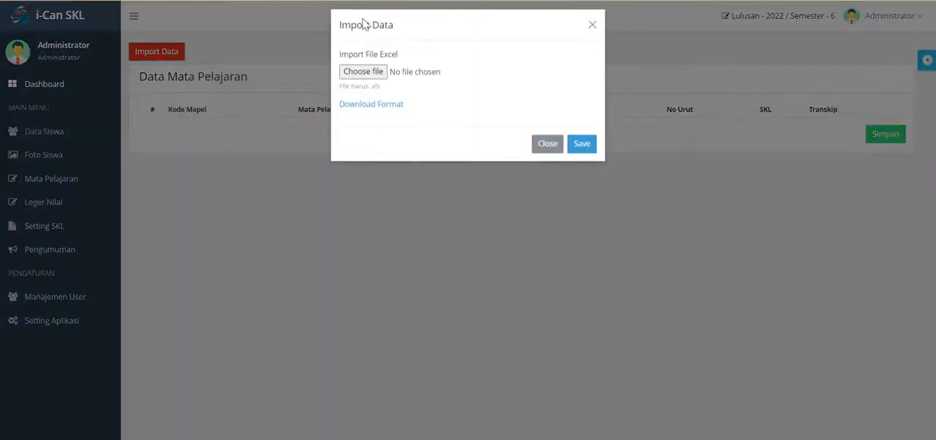
pyautogui.click(371, 82)
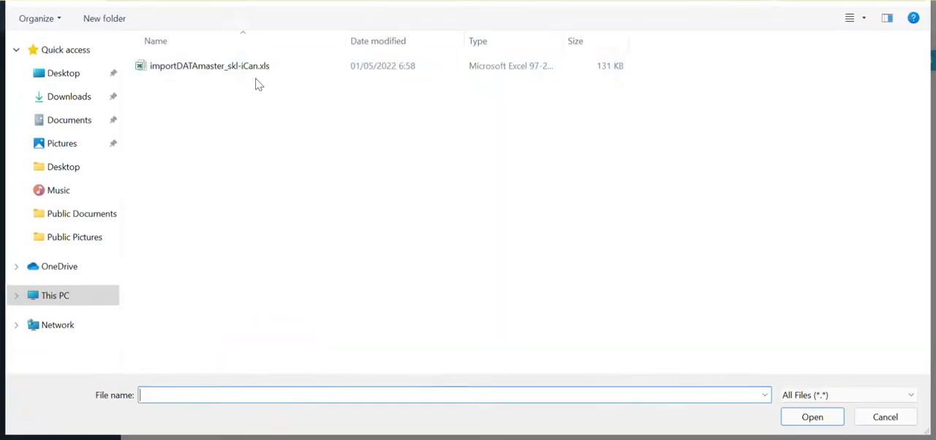
pyautogui.click(250, 69)
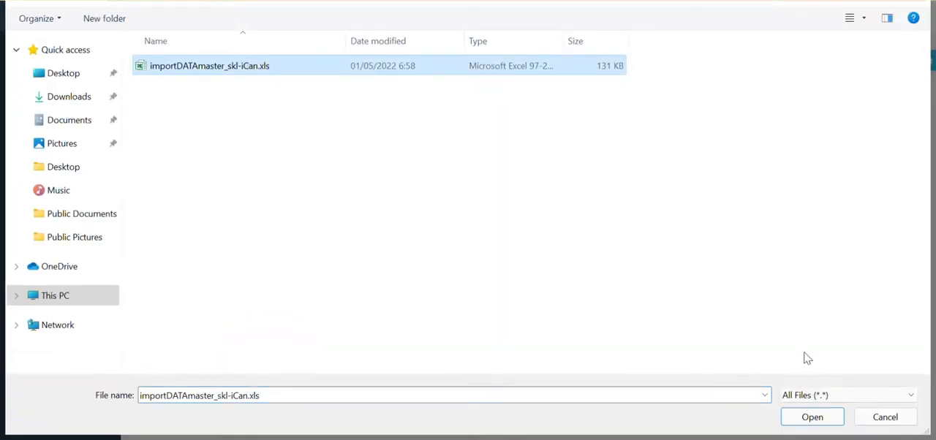
pyautogui.click(812, 417)
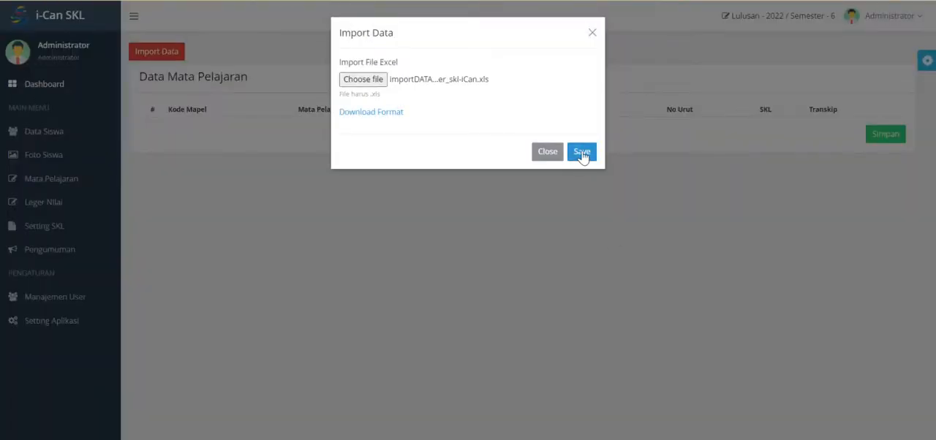
pyautogui.click(582, 152)
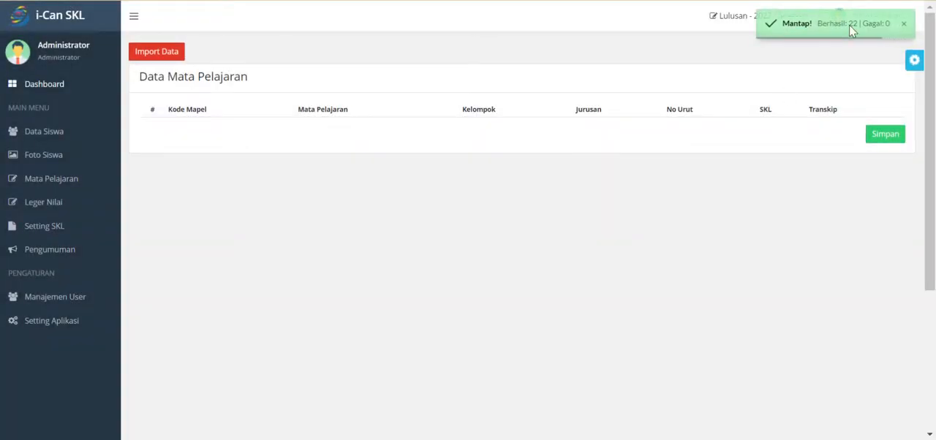
# - Review the imported subject list through its last row, Bimbingan dan Konseling (BK), and save the subject settings
pyautogui.scroll(-5, 512, 220)
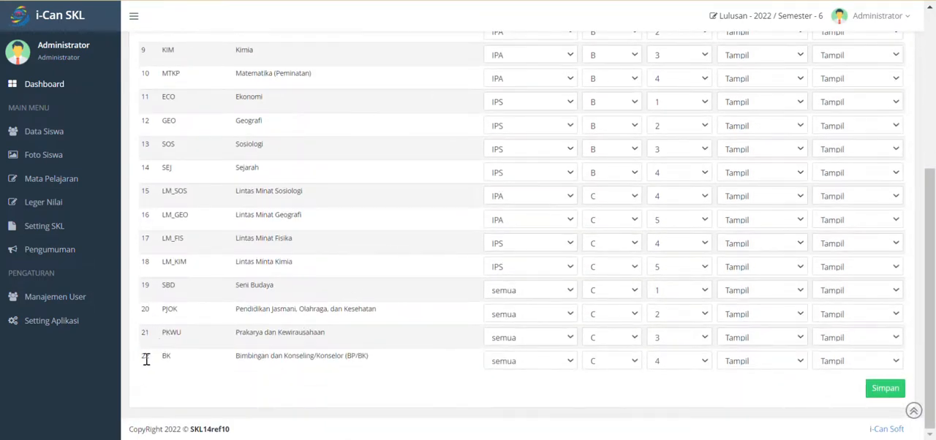
pyautogui.moveTo(146, 355); pyautogui.dragTo(139, 341)
pyautogui.click(375, 304)
pyautogui.scroll(1, 549, 169)
pyautogui.scroll(-1, 550, 172)
pyautogui.click(883, 395)
# - Import all grades into Leger Nilai from importDATAmaster_skl-iCan.xls and check the first two students' LM_SOS and LM_GEO grades
pyautogui.click(64, 208)
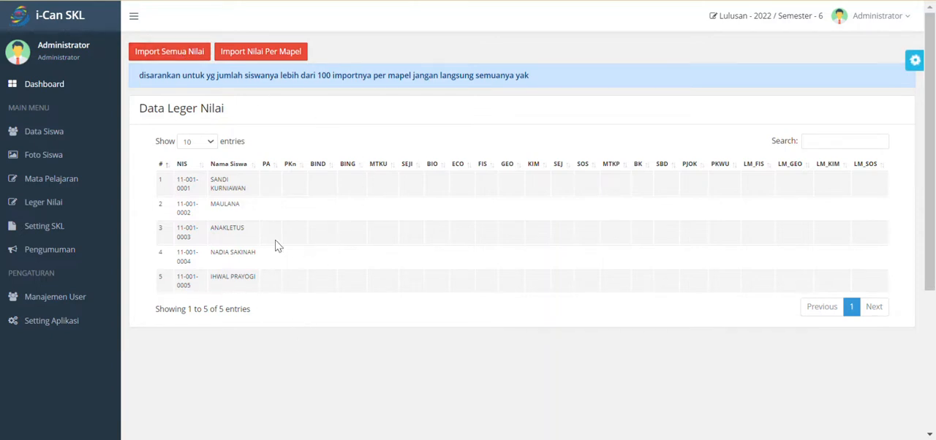
pyautogui.click(174, 52)
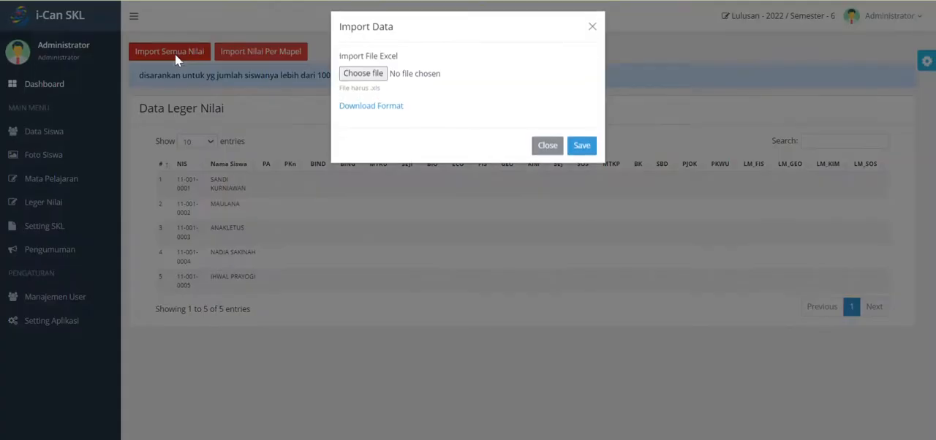
pyautogui.click(370, 80)
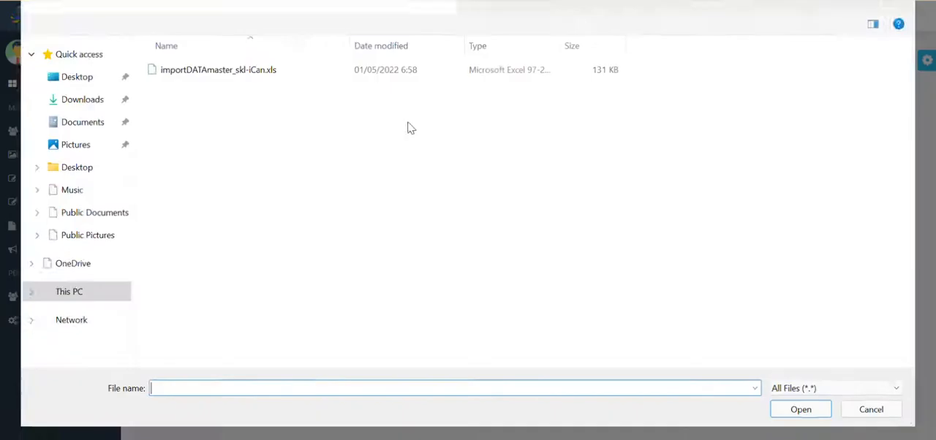
pyautogui.click(232, 68)
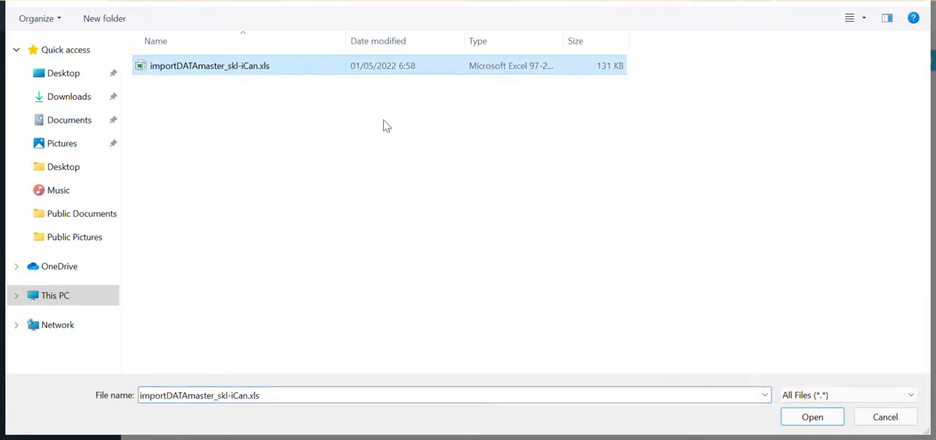
pyautogui.click(796, 420)
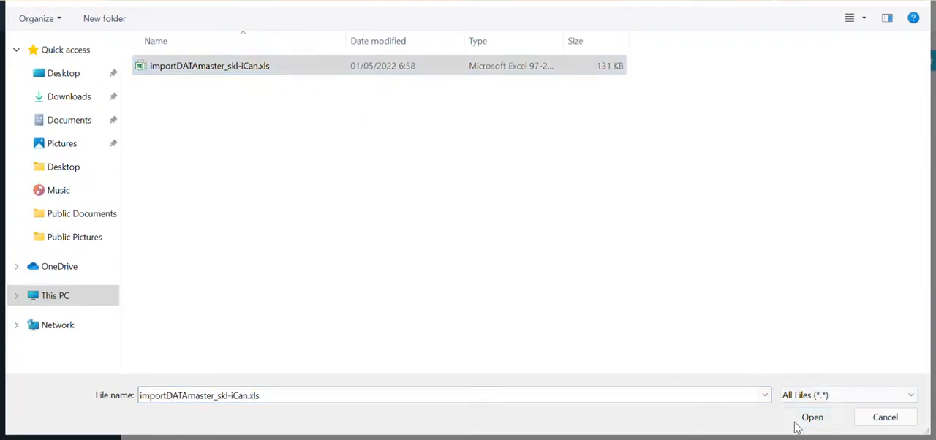
pyautogui.click(585, 152)
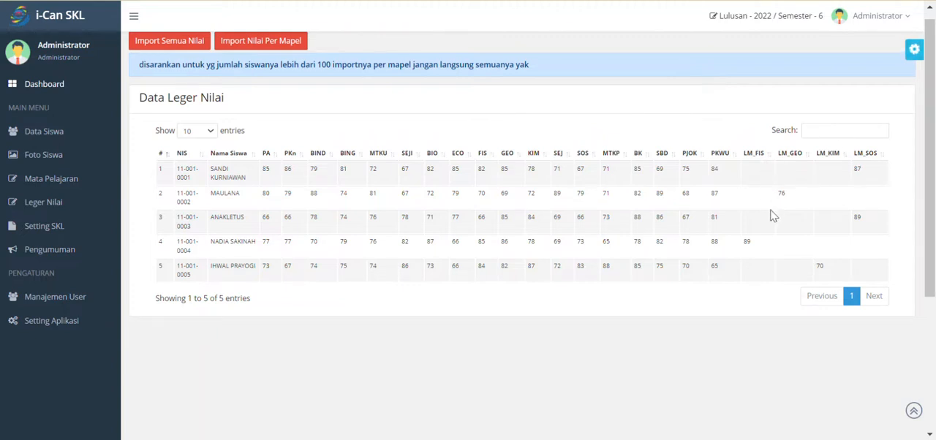
pyautogui.doubleClick(856, 170)
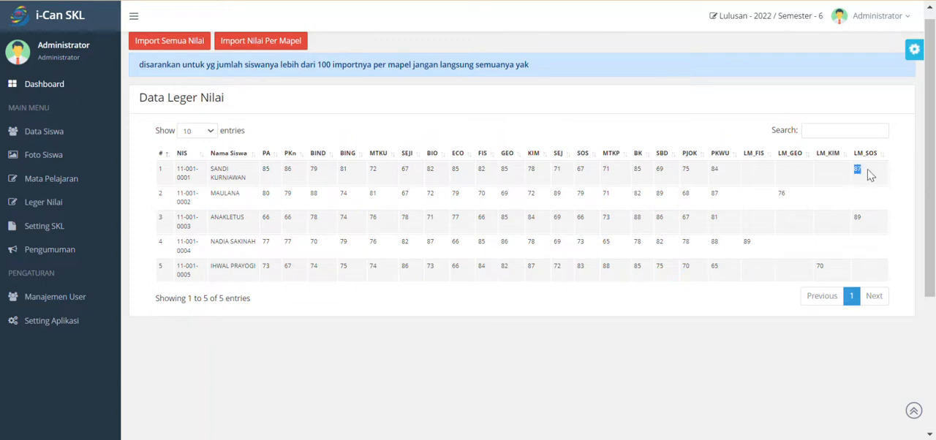
pyautogui.click(783, 195)
# - Preview the first student's SKL letter again, examining the grade table, average and signature placement across the pages, and close it
pyautogui.click(82, 141)
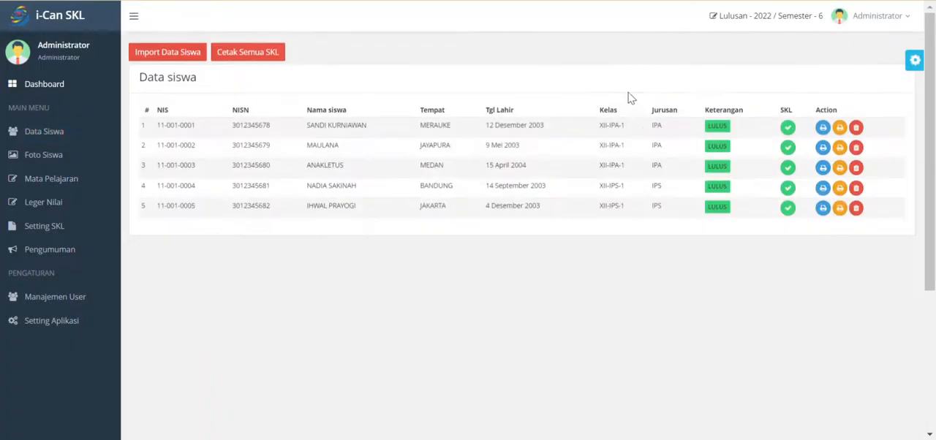
pyautogui.click(824, 128)
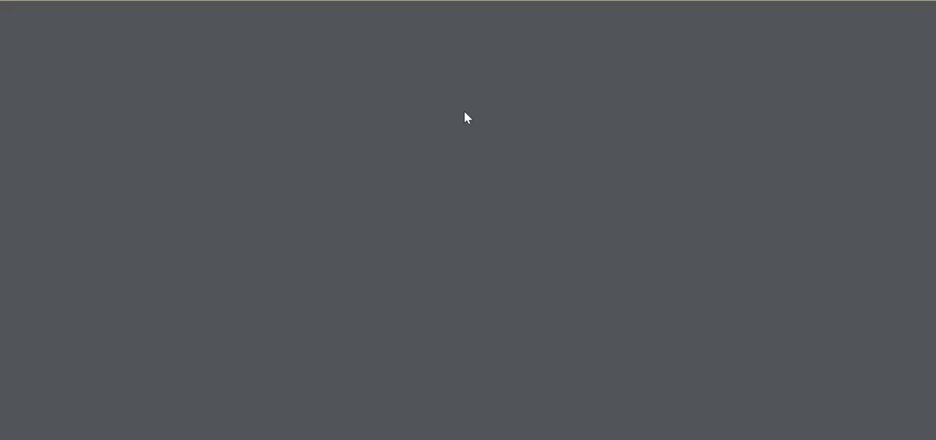
pyautogui.scroll(-6, 571, 147)
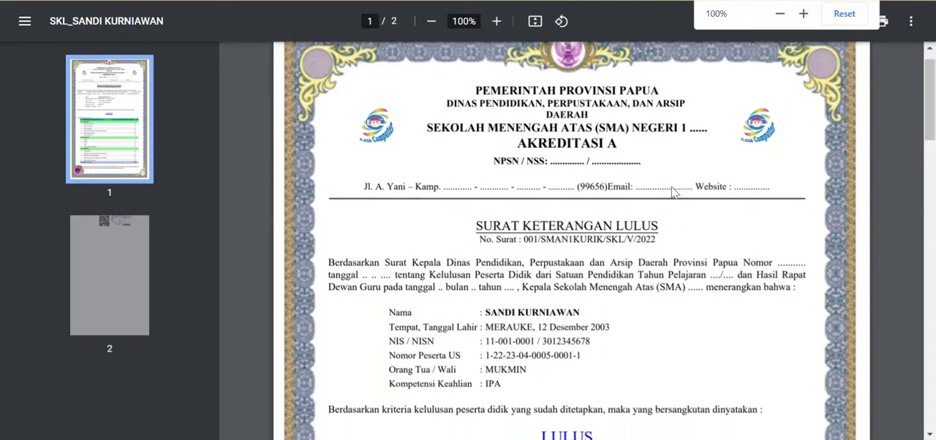
pyautogui.scroll(-3, 574, 147)
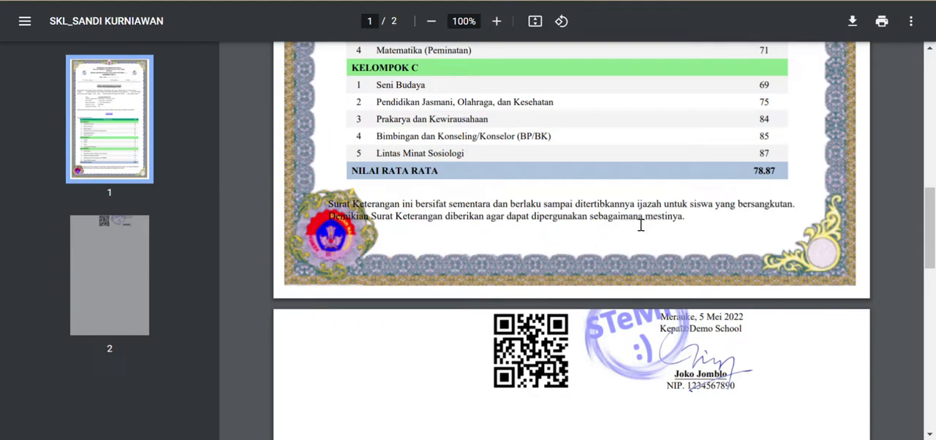
pyautogui.scroll(-1, 622, 229)
pyautogui.scroll(9, 622, 236)
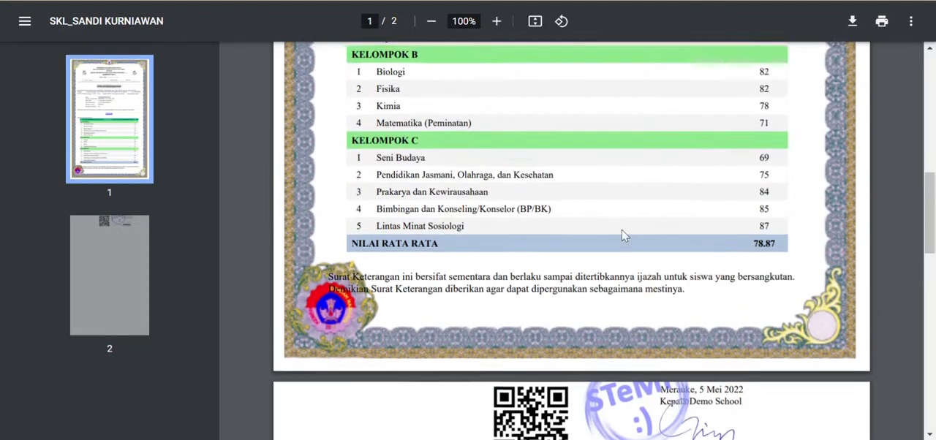
pyautogui.scroll(2, 631, 205)
pyautogui.scroll(-10, 658, 194)
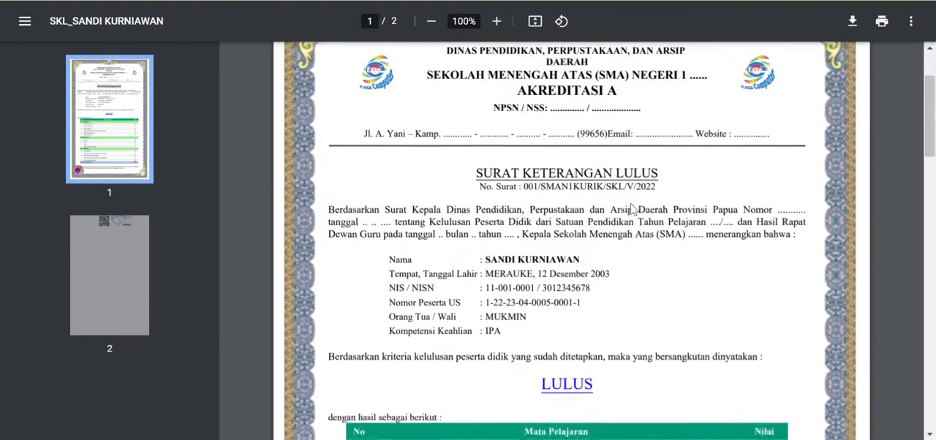
pyautogui.scroll(2, 680, 182)
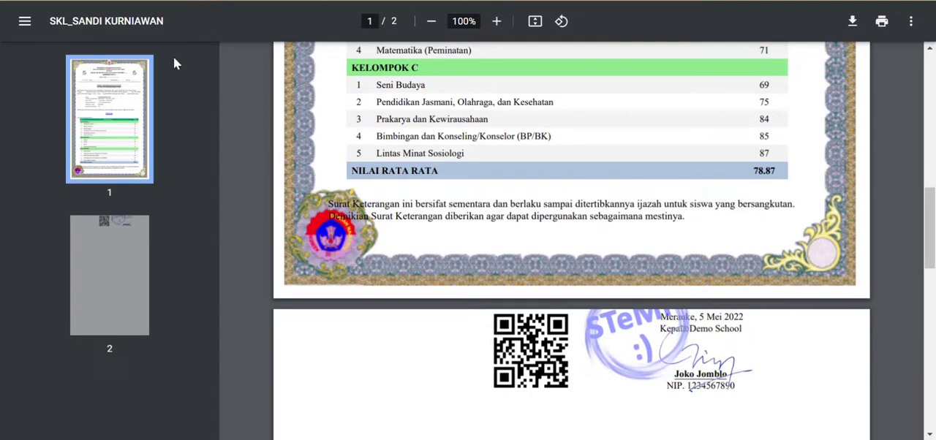
pyautogui.hotkey('ctrl', 'w')
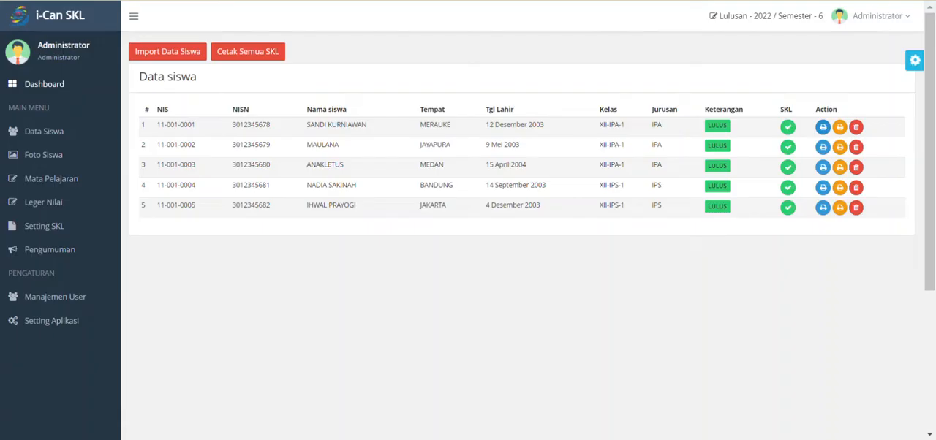
# - Set the SKL template's paper size to Legal (21,59cm X 35,56cm) and save the template
pyautogui.click(76, 236)
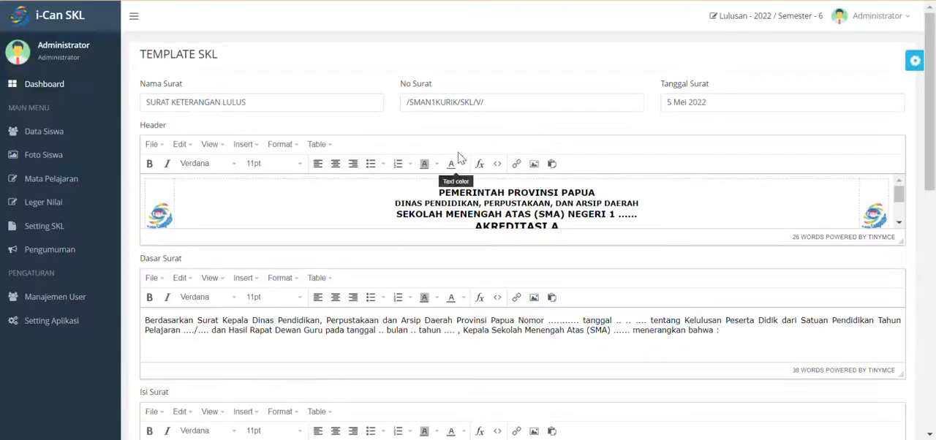
pyautogui.scroll(-5, 459, 157)
pyautogui.scroll(-2, 808, 219)
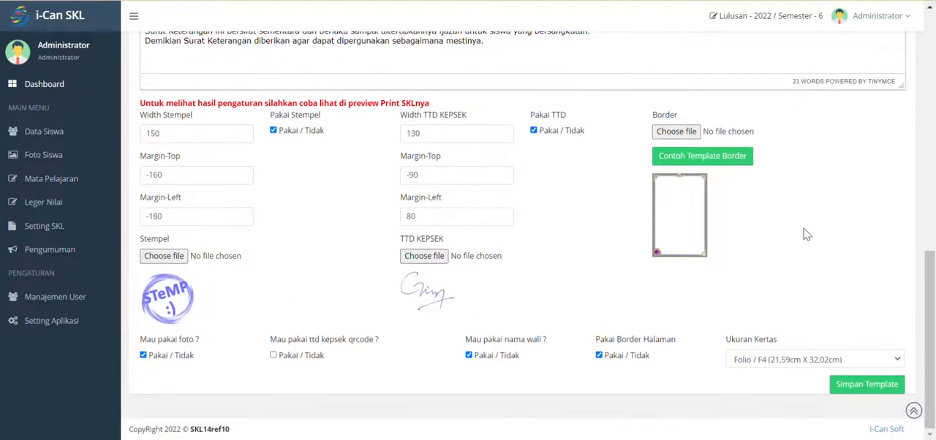
pyautogui.click(759, 366)
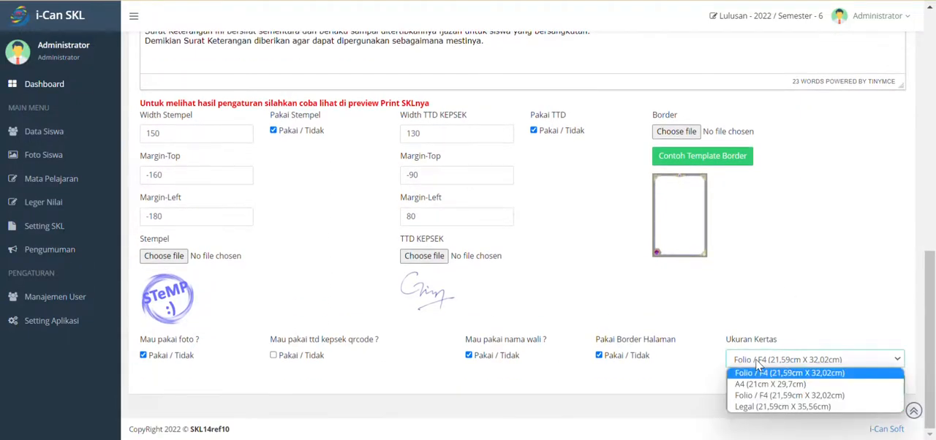
pyautogui.click(761, 408)
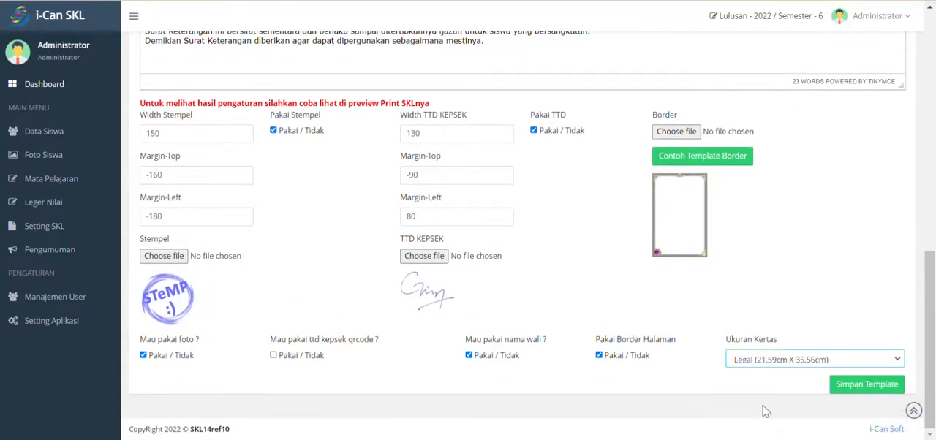
pyautogui.click(861, 392)
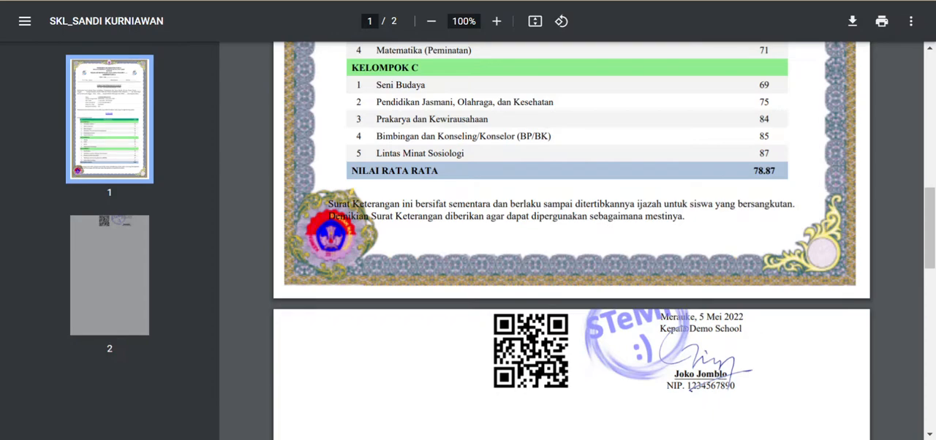
# - Reload the first student's SKL letter and check the signature block and page layout down to its end
pyautogui.press('F5')
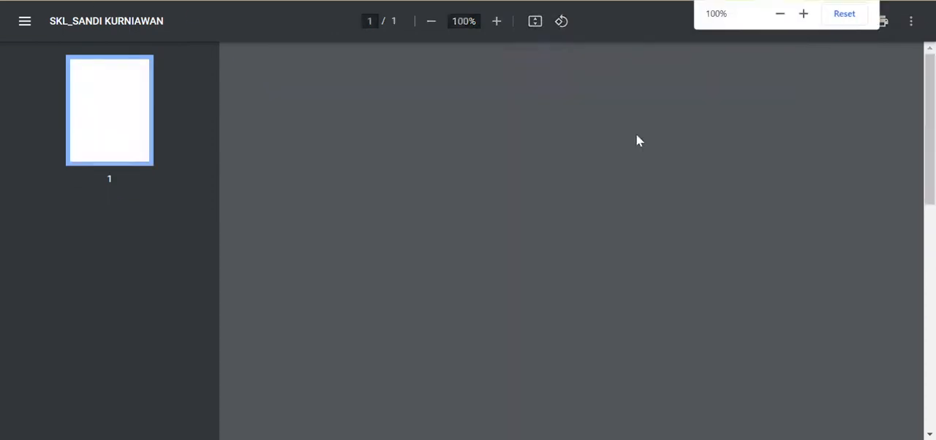
pyautogui.scroll(-3, 638, 142)
pyautogui.scroll(-5, 638, 143)
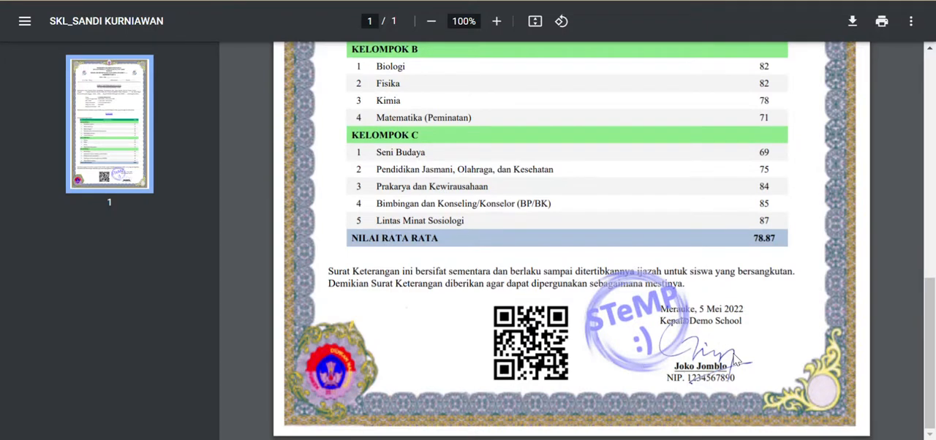
# - Open the print dialog for the SKL letter and choose EPSON5177E4 (L5190 Series) as the destination printer
pyautogui.click(882, 22)
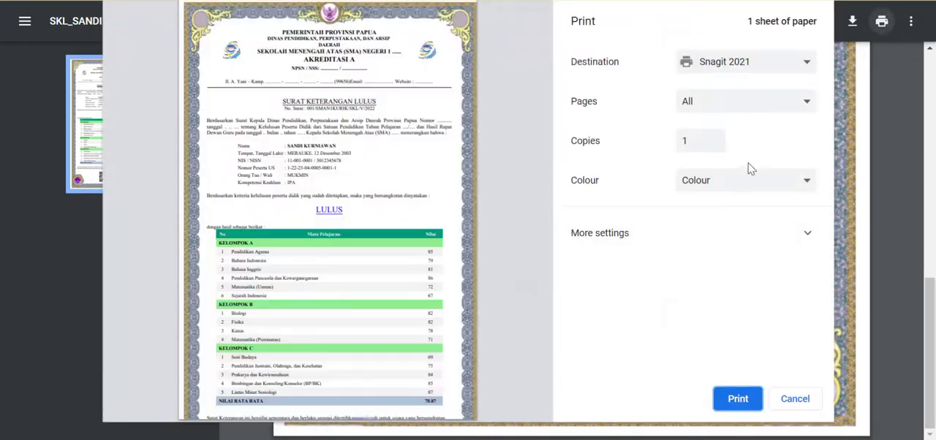
pyautogui.click(788, 63)
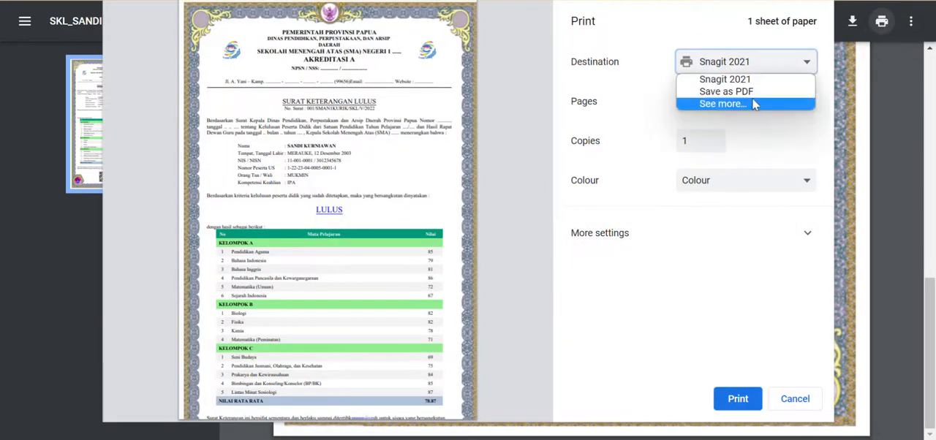
pyautogui.click(754, 104)
pyautogui.scroll(-3, 472, 277)
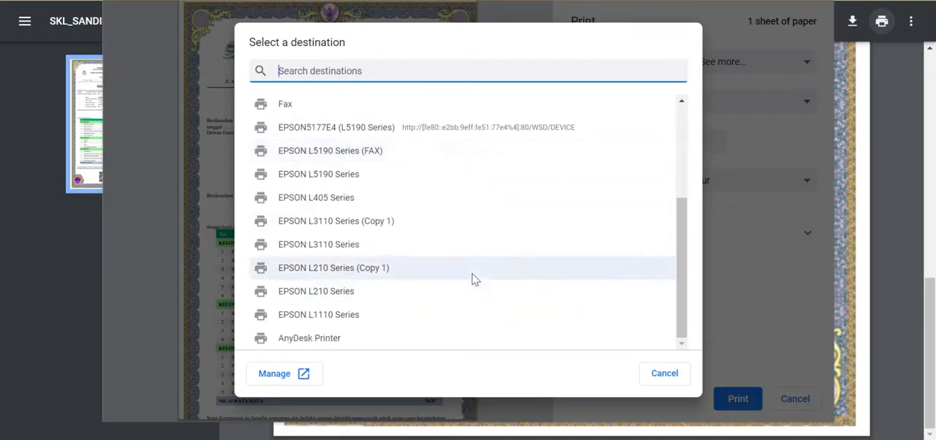
pyautogui.click(424, 135)
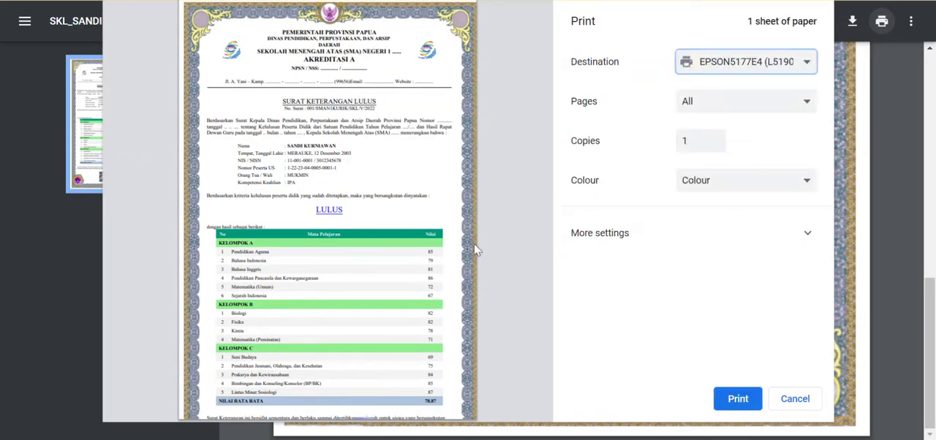
# - Set the print paper size to 8.5 x 13 in and the scale to Fit to printable area, and cancel printing
pyautogui.click(732, 233)
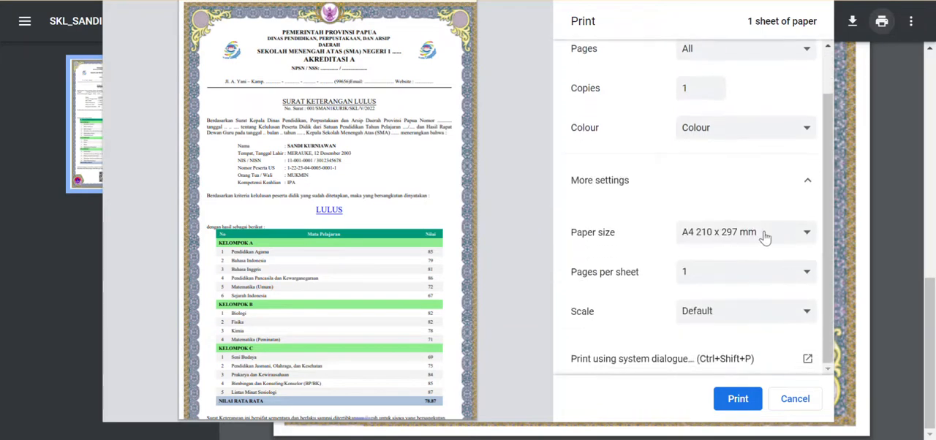
pyautogui.click(765, 238)
pyautogui.scroll(-3, 760, 132)
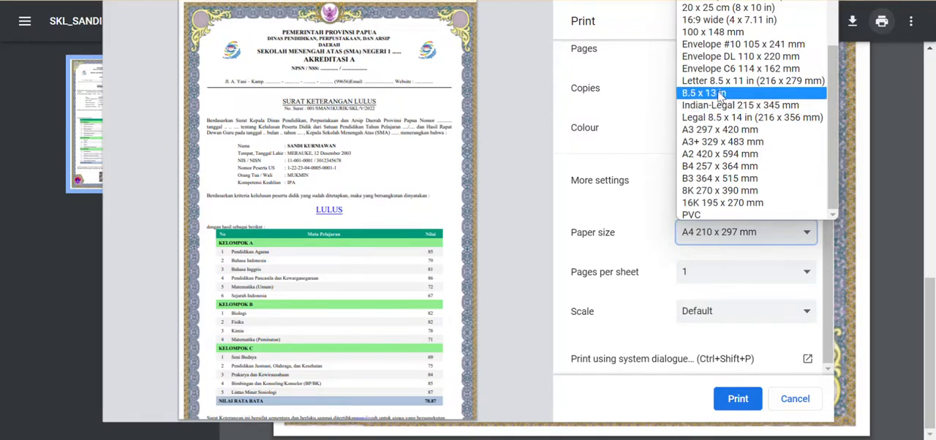
pyautogui.click(720, 94)
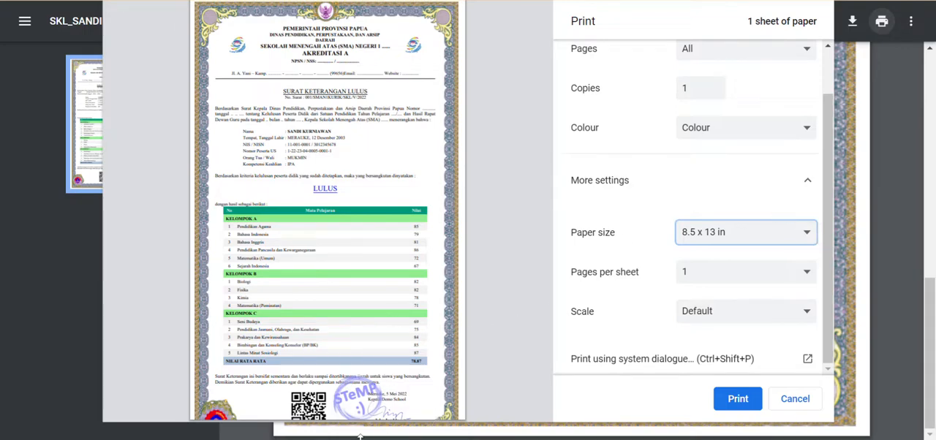
pyautogui.click(768, 312)
pyautogui.click(764, 342)
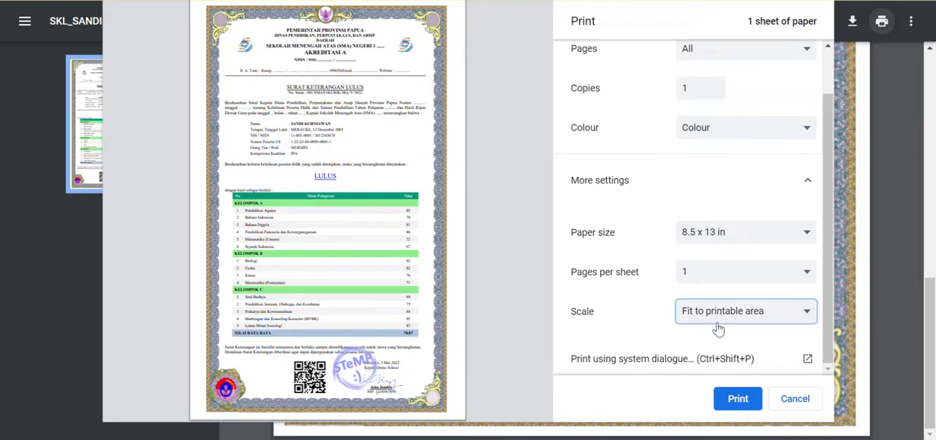
pyautogui.click(794, 399)
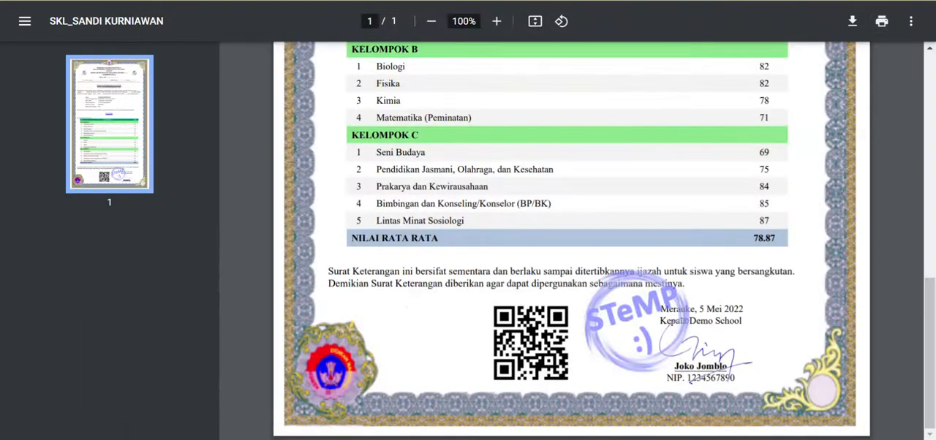
# - Open the first student's grade transcript from Data Siswa, examine the semester VI grades, and close it
pyautogui.click(446, 1)
pyautogui.scroll(3, 505, 198)
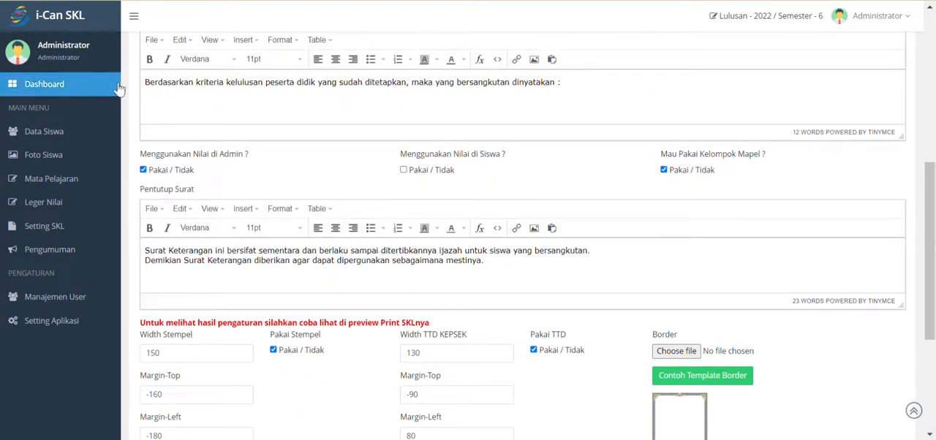
pyautogui.click(76, 132)
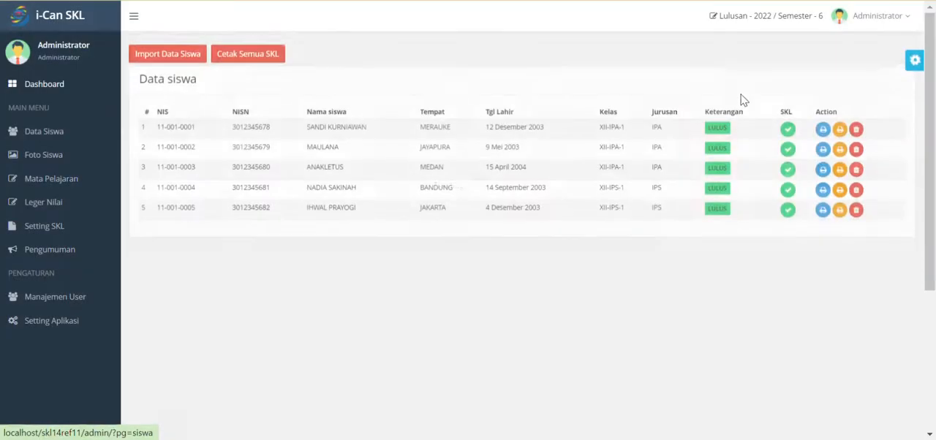
pyautogui.click(839, 129)
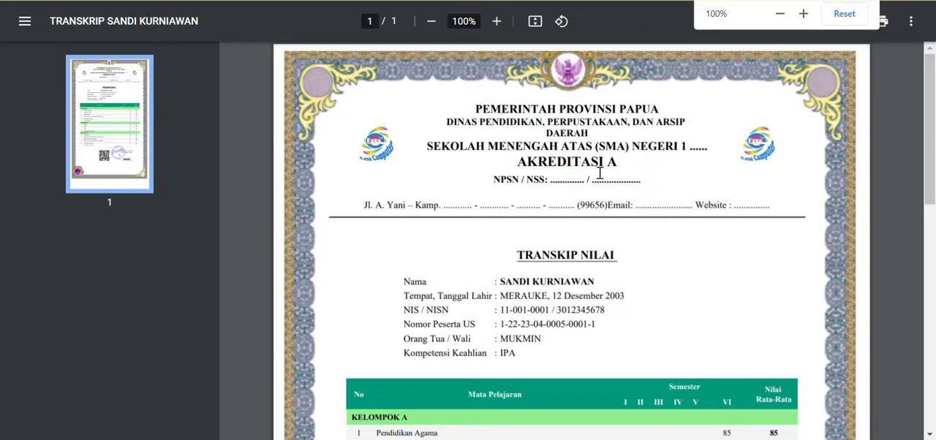
pyautogui.scroll(-1, 604, 217)
pyautogui.scroll(-3, 604, 216)
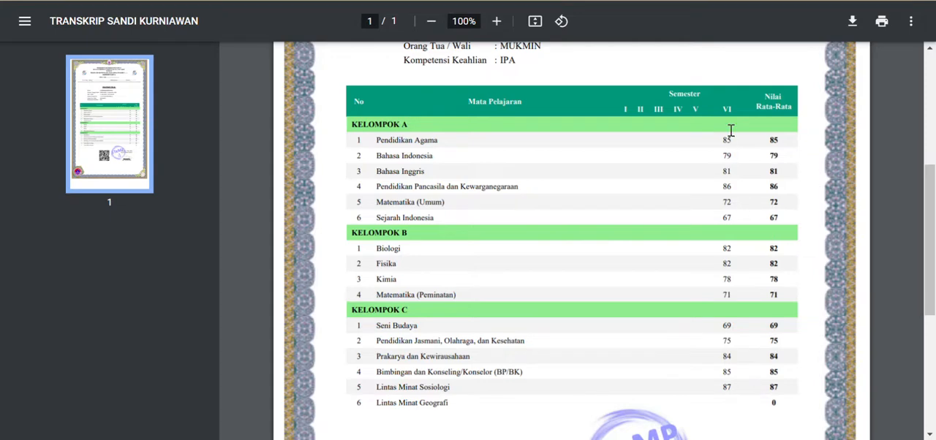
pyautogui.moveTo(736, 139); pyautogui.dragTo(719, 141)
pyautogui.hotkey('ctrl', 'w')
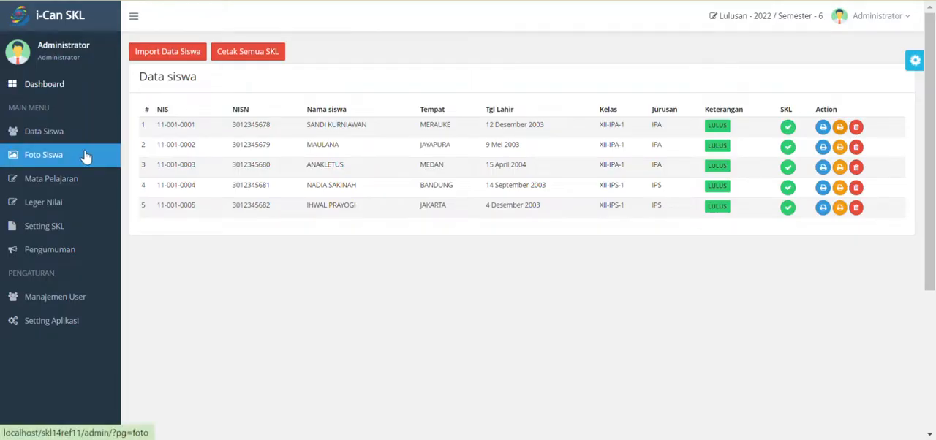
# - Open Leger Nilai, view the import dialog for all grades, and close it without importing
pyautogui.click(73, 202)
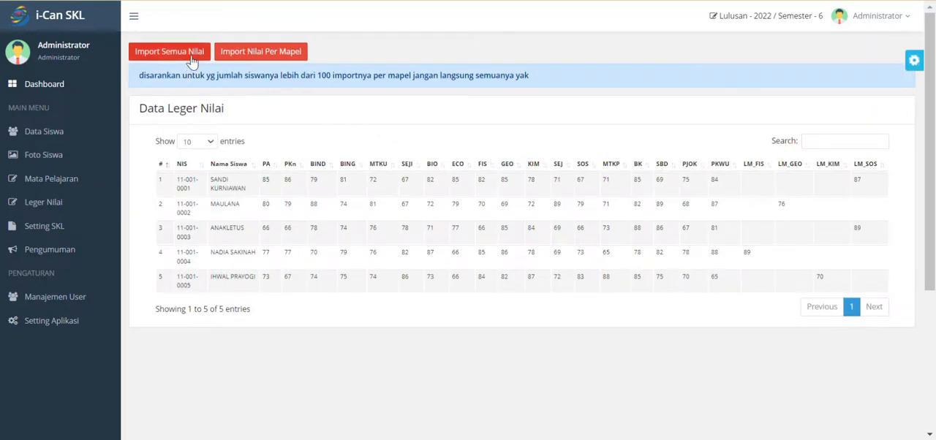
pyautogui.click(223, 56)
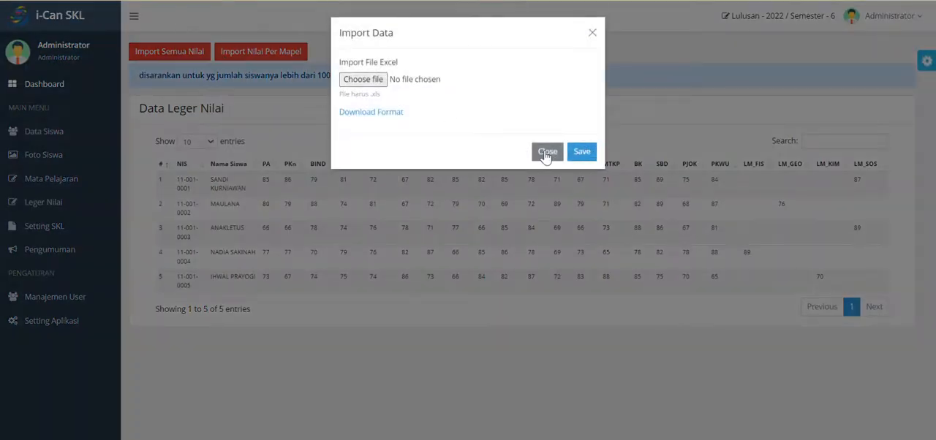
pyautogui.click(546, 152)
# - Open importDATAmaster_skl-iCan.xls in Excel 2013 and select the SEMESTER value on the nilai sheet
pyautogui.press('super')
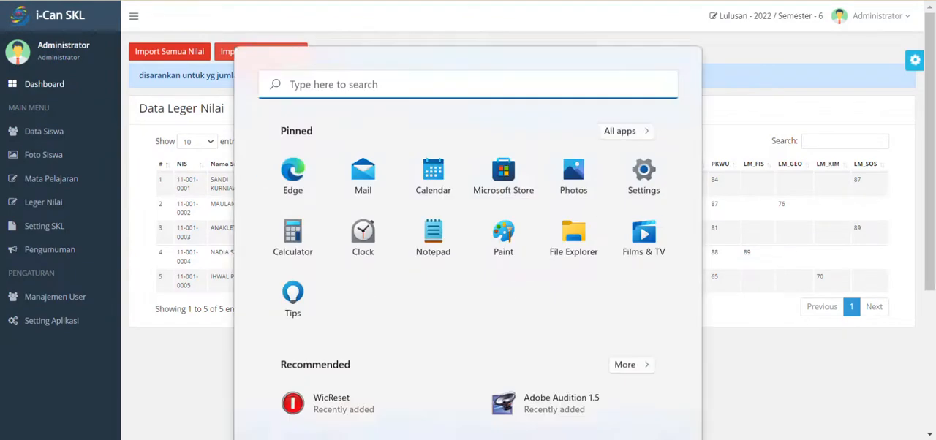
pyautogui.write('excel 2013')
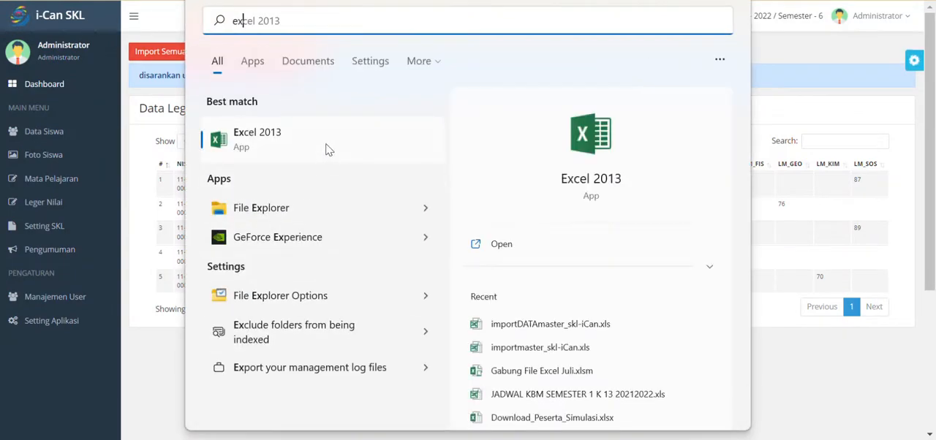
pyautogui.click(324, 149)
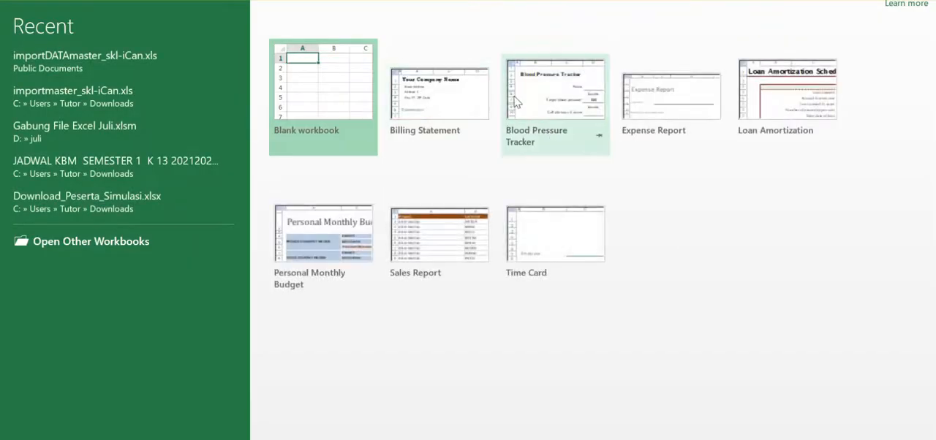
pyautogui.click(136, 66)
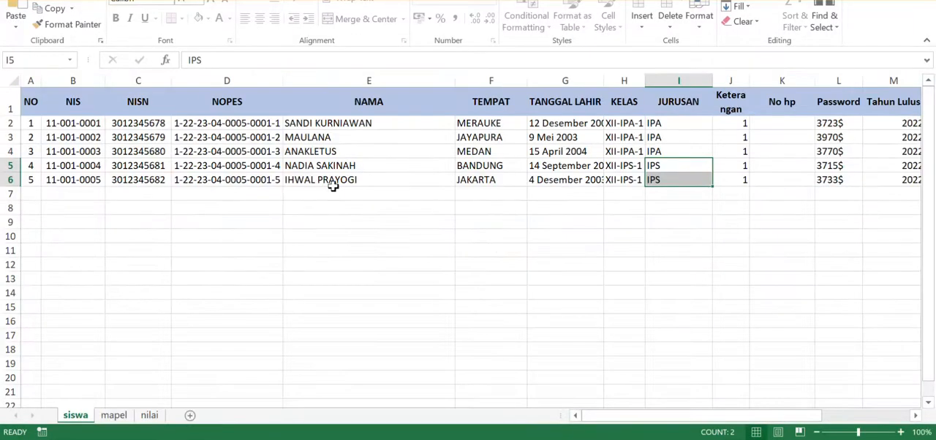
pyautogui.click(150, 415)
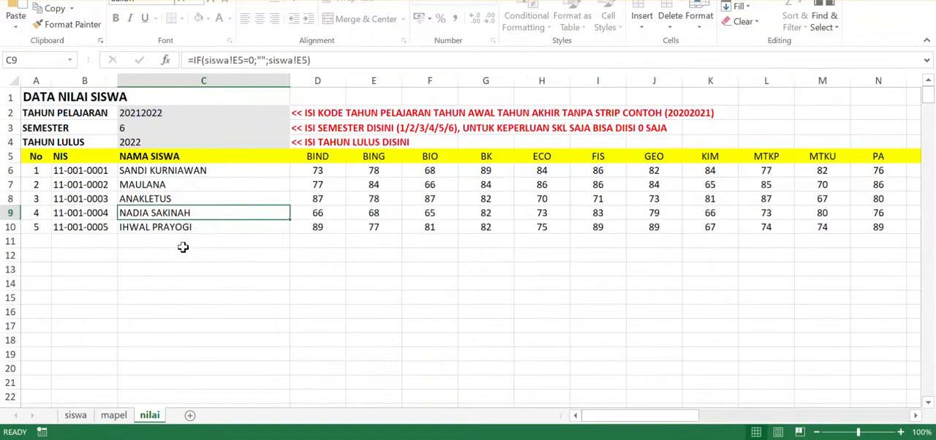
pyautogui.click(142, 128)
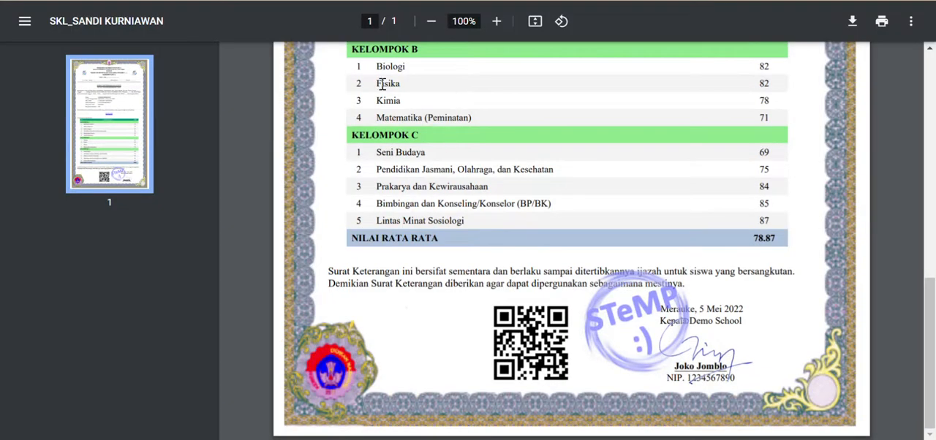
pyautogui.scroll(6, 439, 183)
pyautogui.scroll(-1, 575, 301)
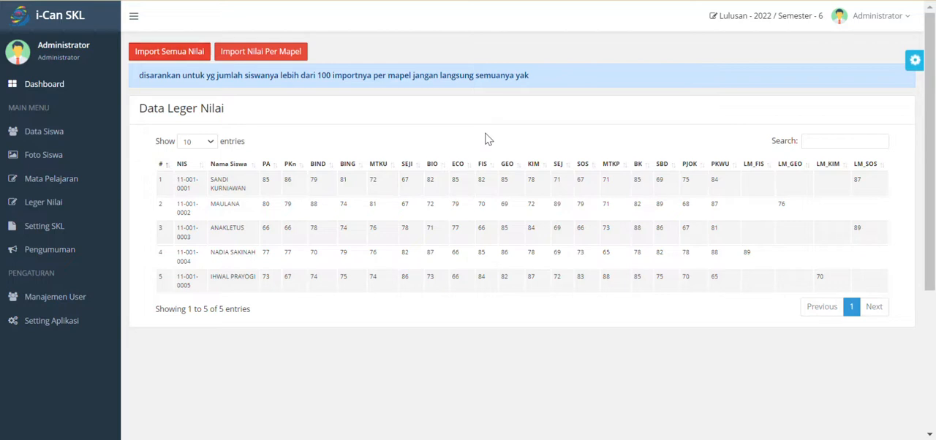
# - Open Notepad, write the contact phone number in a blank document, and select the number
pyautogui.press('super+r')
pyautogui.write('no')
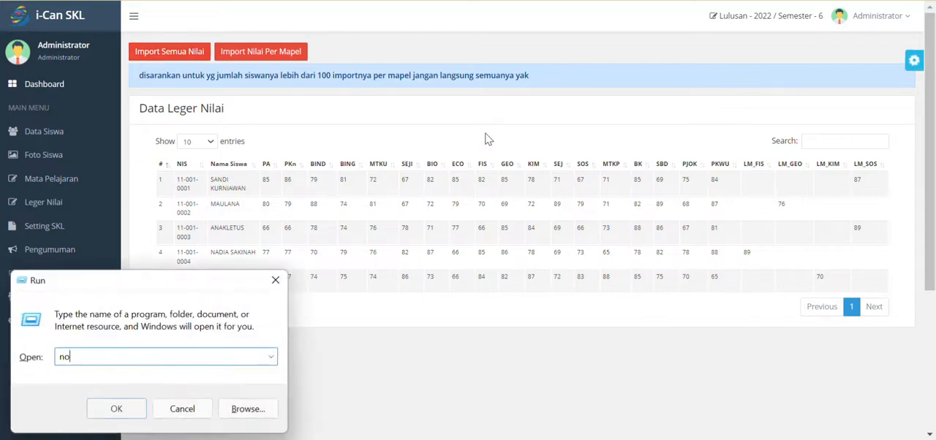
pyautogui.write('tepad')
pyautogui.press('Return')
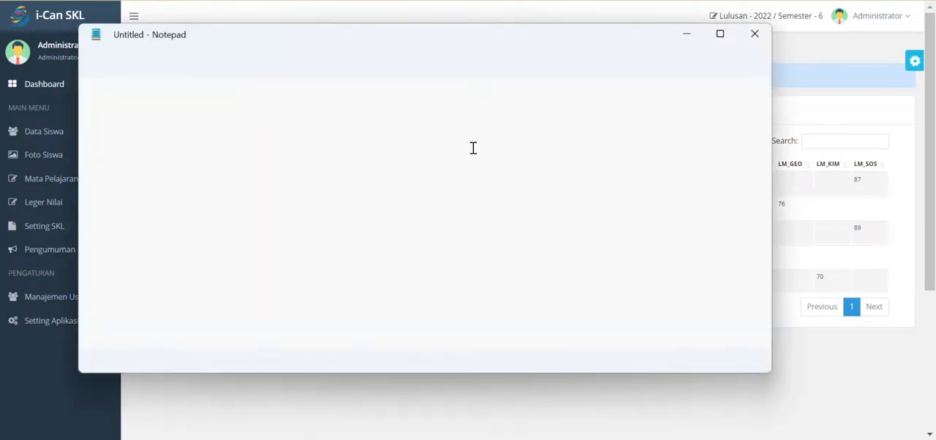
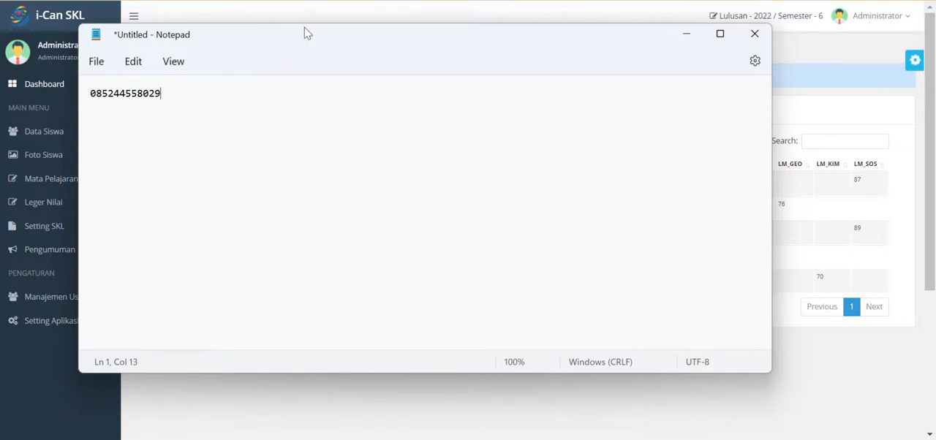
pyautogui.moveTo(305, 30); pyautogui.dragTo(391, 51)
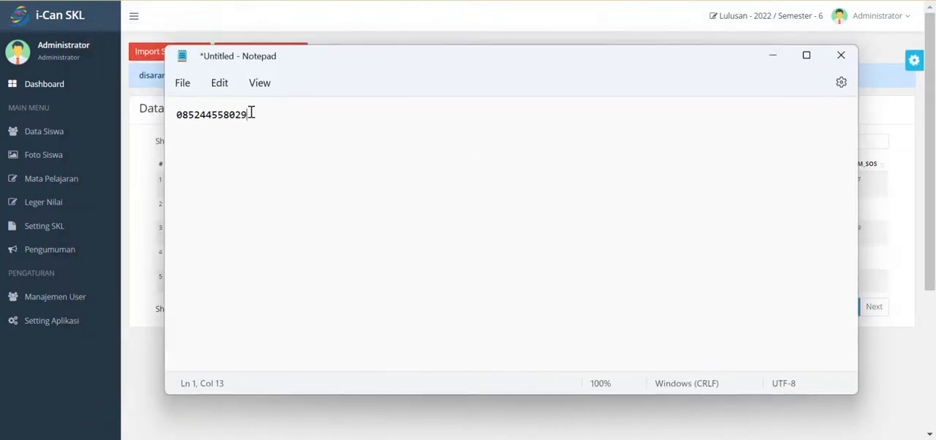
pyautogui.moveTo(251, 113); pyautogui.dragTo(179, 118)
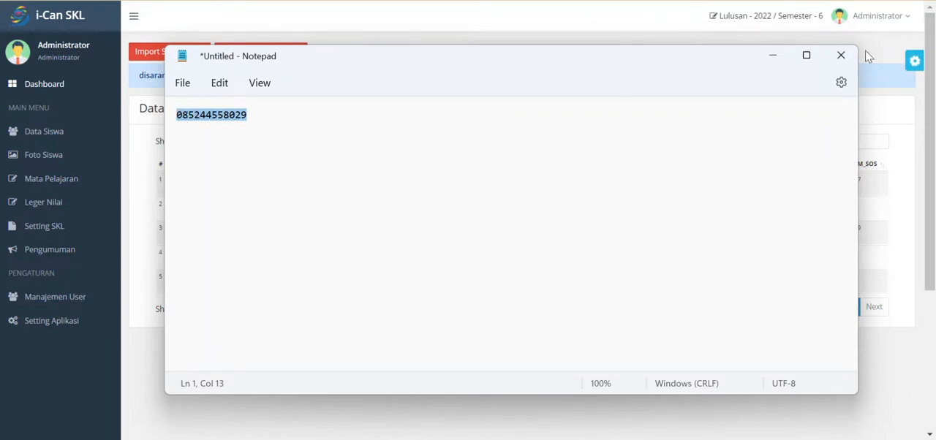